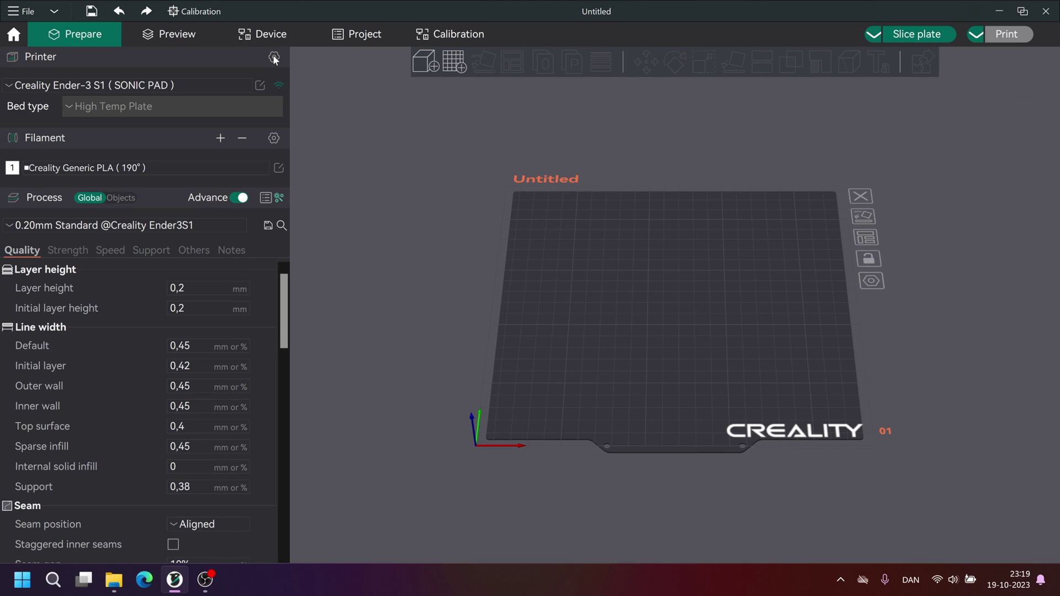
# - In the printer profile list, disable Generic Marlin Printer and enable Generic Klipper Printer
pyautogui.click(274, 57)
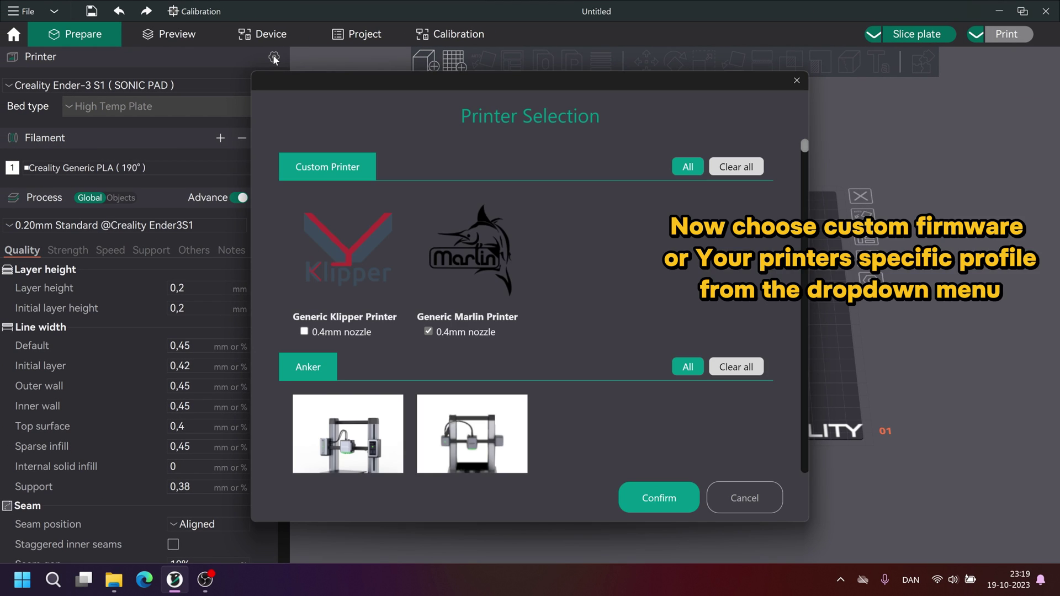
pyautogui.click(429, 331)
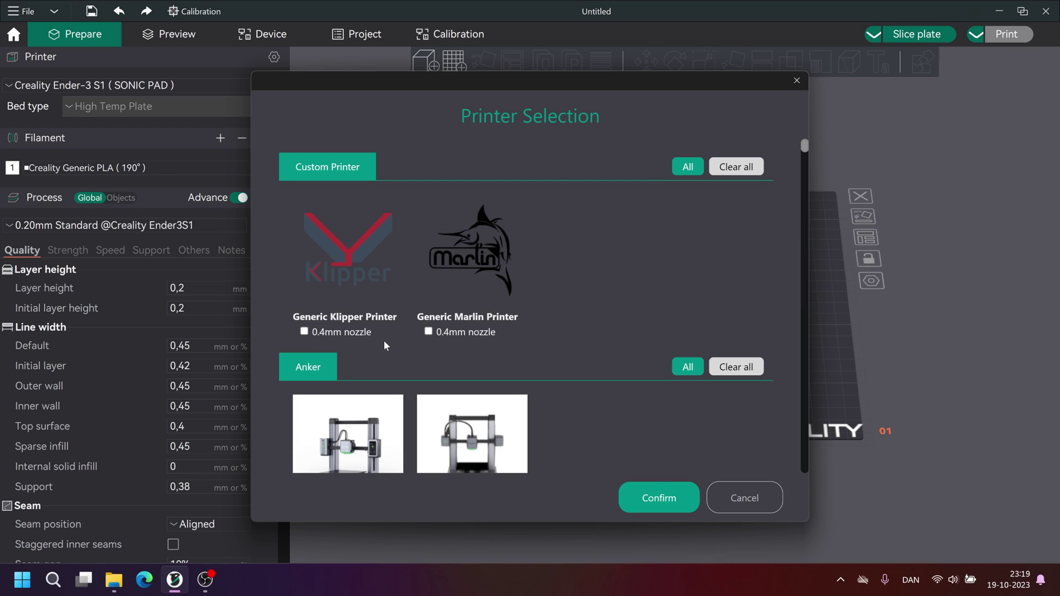
pyautogui.click(304, 332)
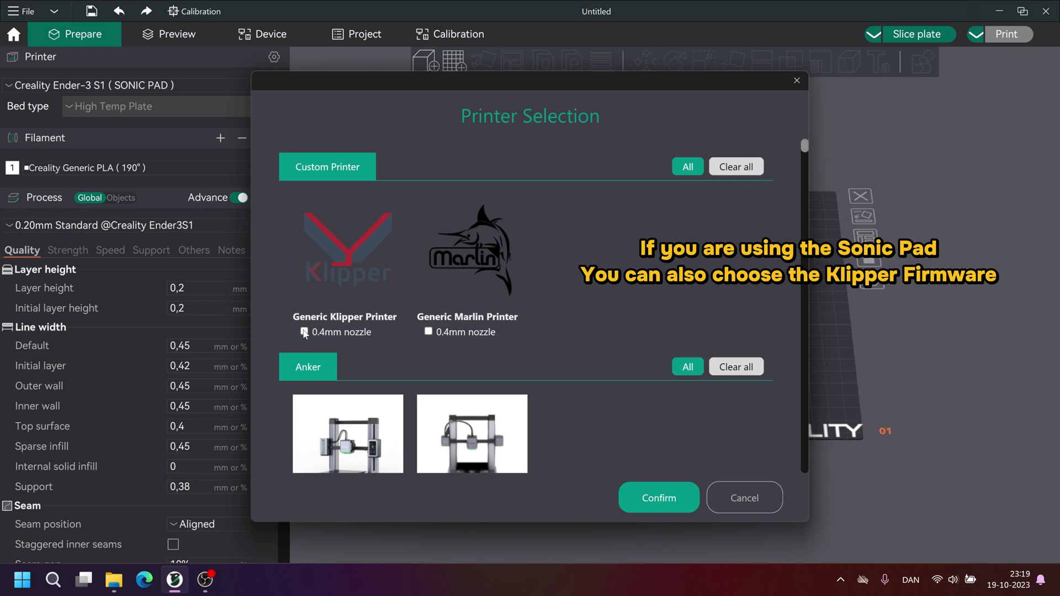
pyautogui.click(305, 331)
# - Untick Creality Ender-3 S1, Ender-3 and Ender-5 Plus, keep Ender-3 S1 Pro, and confirm
pyautogui.scroll(-2, 530, 309)
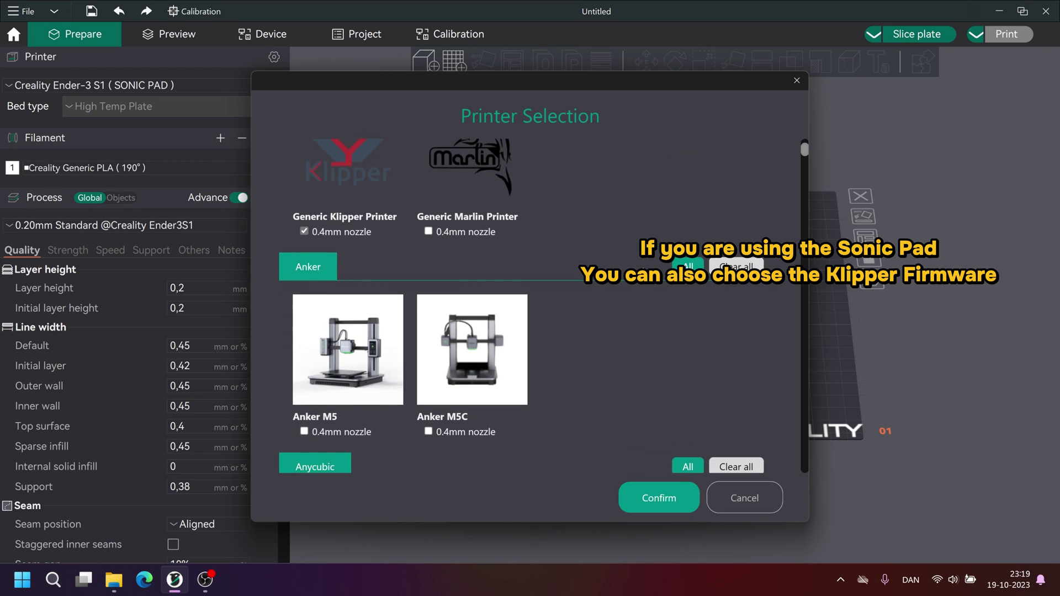
pyautogui.scroll(-6, 623, 276)
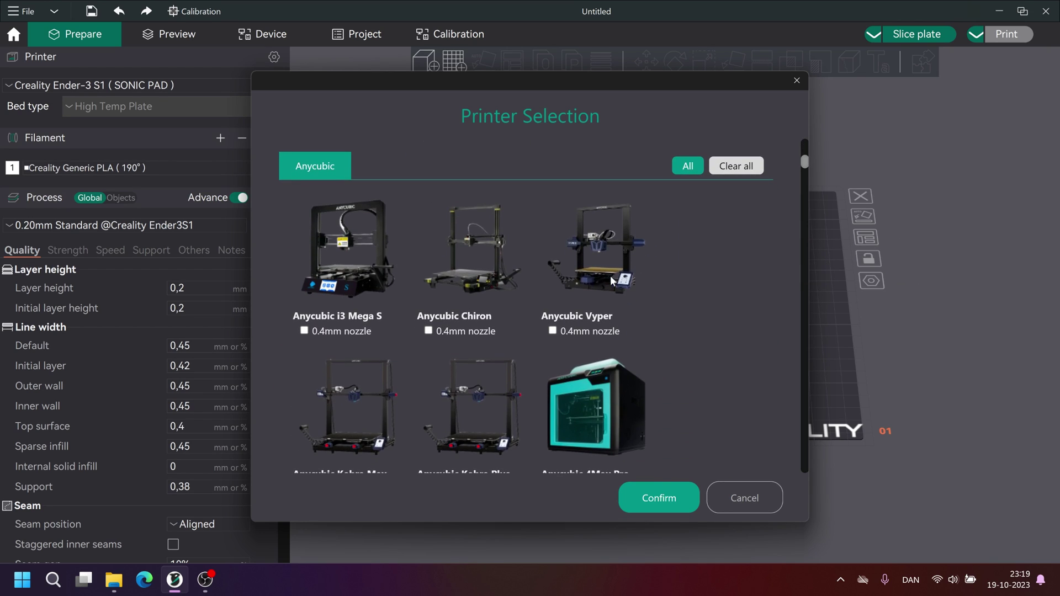
pyautogui.scroll(-4, 474, 273)
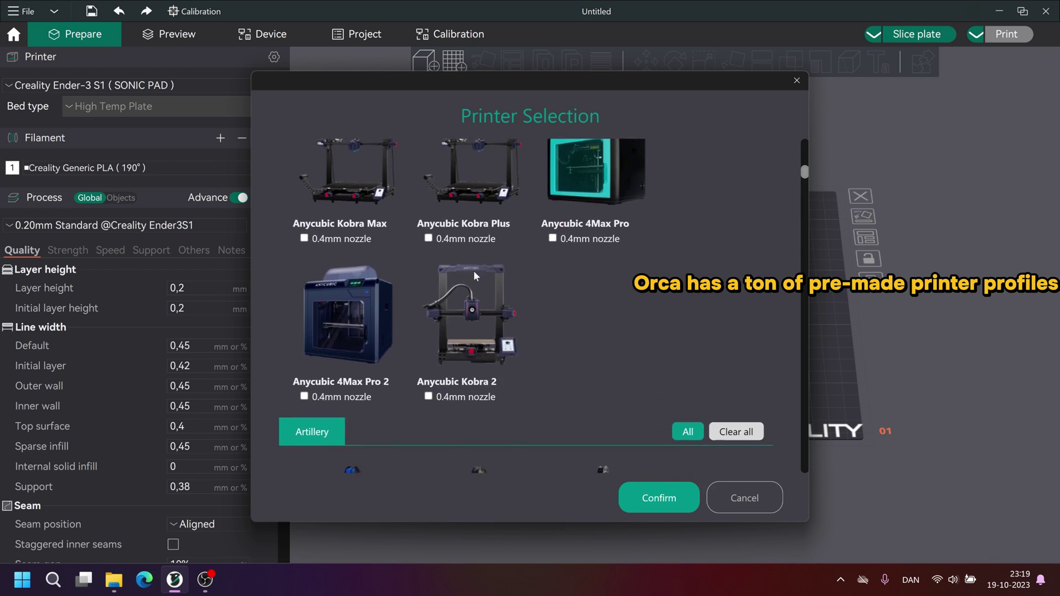
pyautogui.scroll(-10, 475, 273)
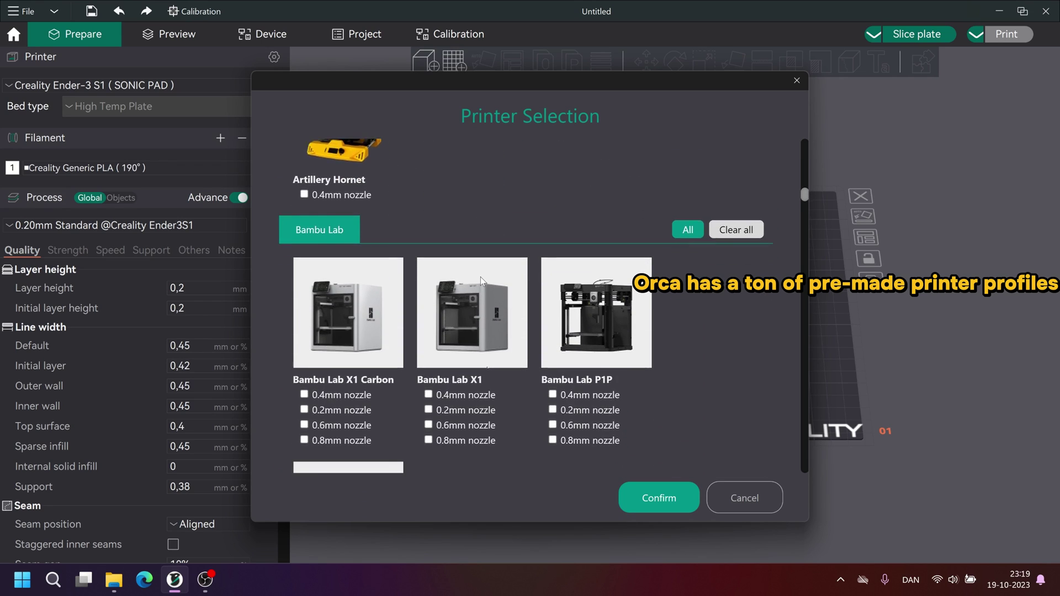
pyautogui.scroll(-10, 481, 277)
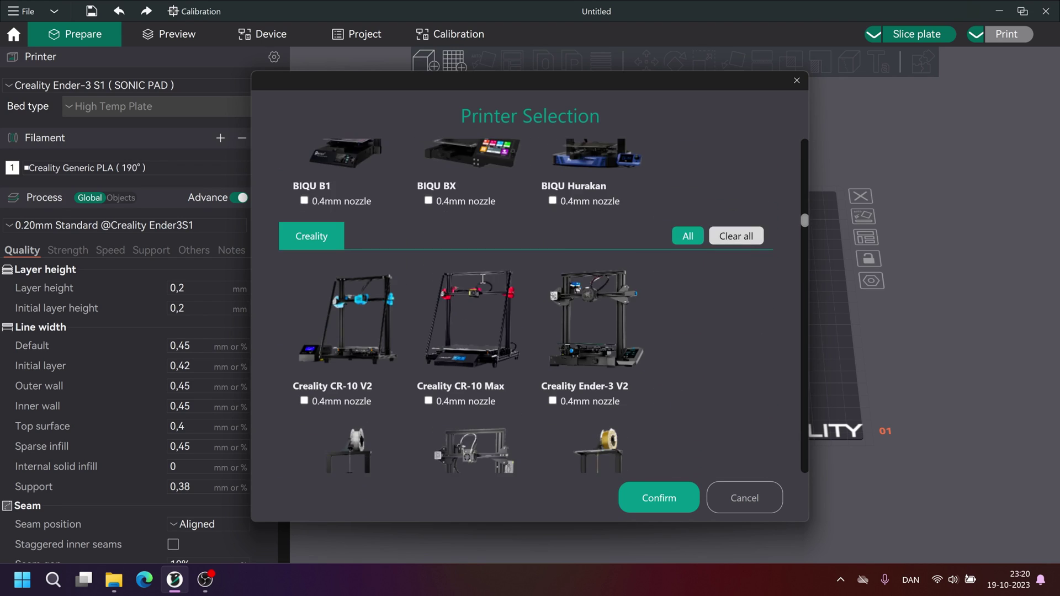
pyautogui.scroll(-3, 483, 281)
pyautogui.scroll(-2, 482, 285)
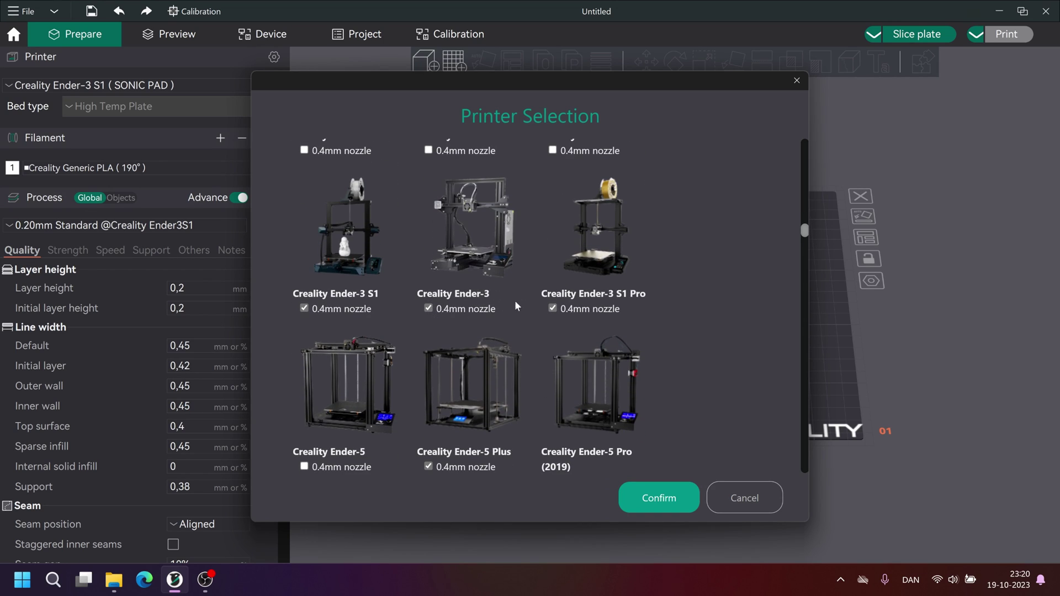
pyautogui.click(304, 308)
pyautogui.click(428, 308)
pyautogui.click(428, 467)
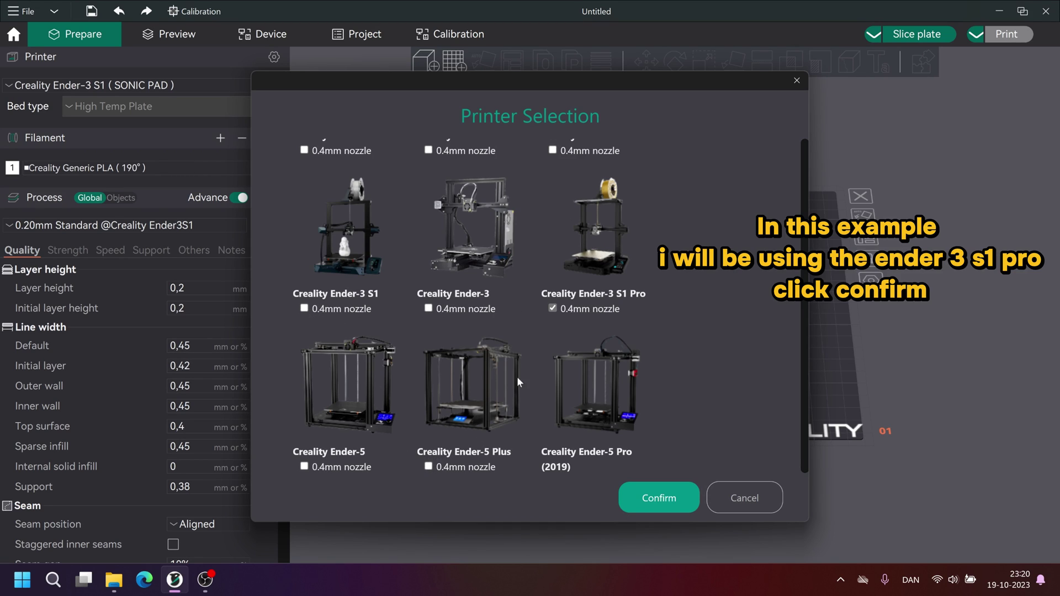
pyautogui.scroll(-1, 674, 325)
pyautogui.scroll(-3, 674, 322)
pyautogui.scroll(-3, 671, 326)
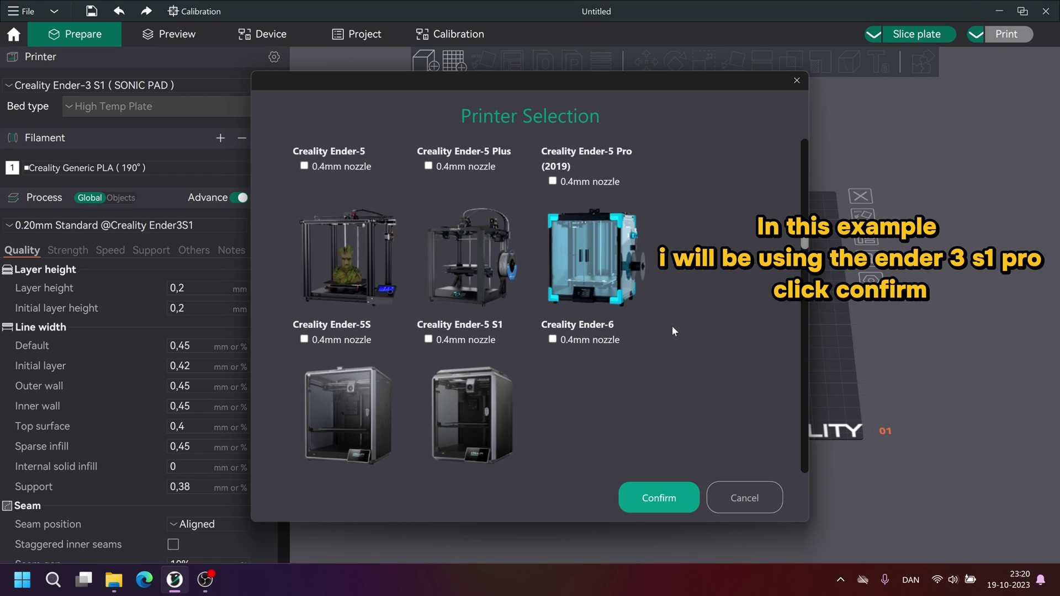
pyautogui.scroll(5, 671, 319)
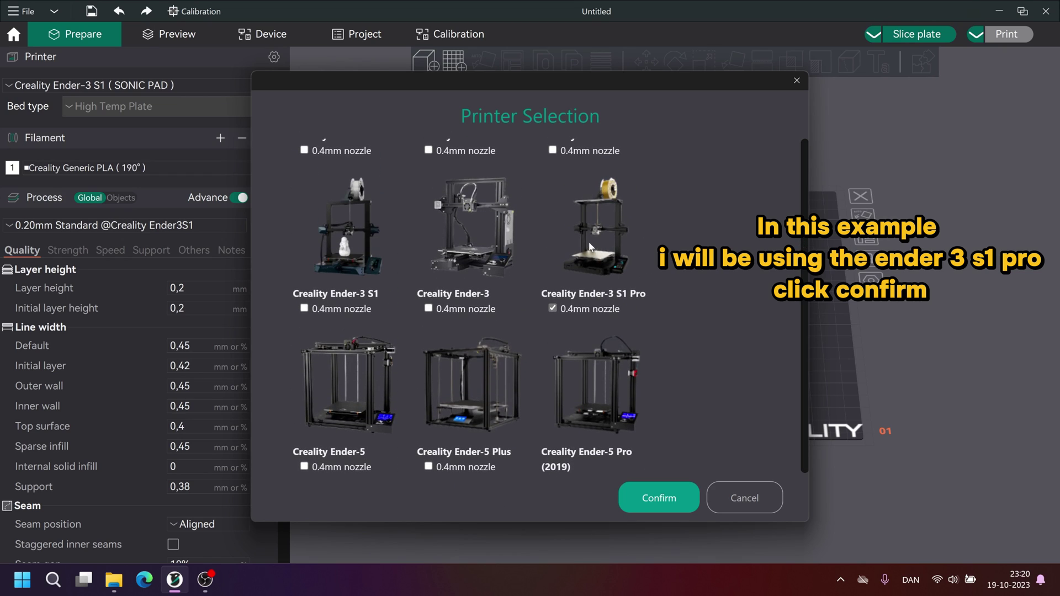
pyautogui.click(659, 498)
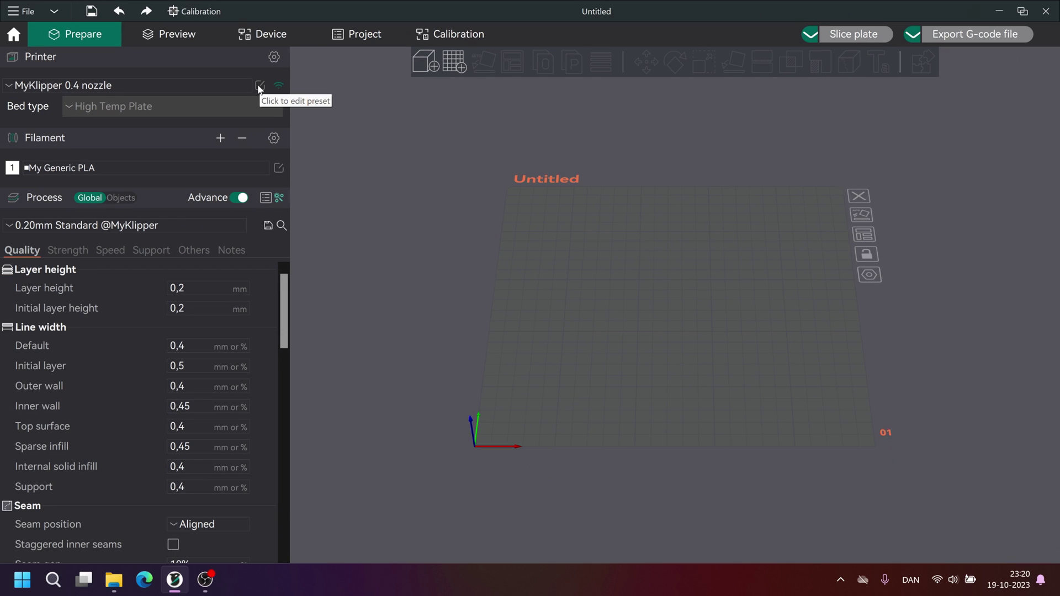
# - Edit the MyKlipper 0.4 nozzle preset's printable area to X 235 and Y 235 mm
pyautogui.click(259, 86)
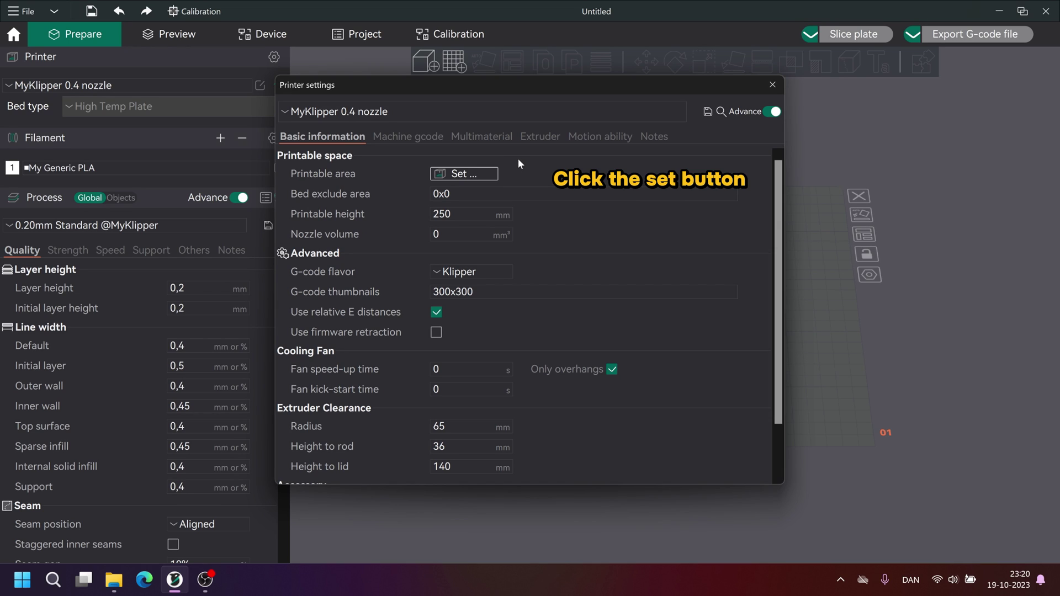
pyautogui.click(465, 173)
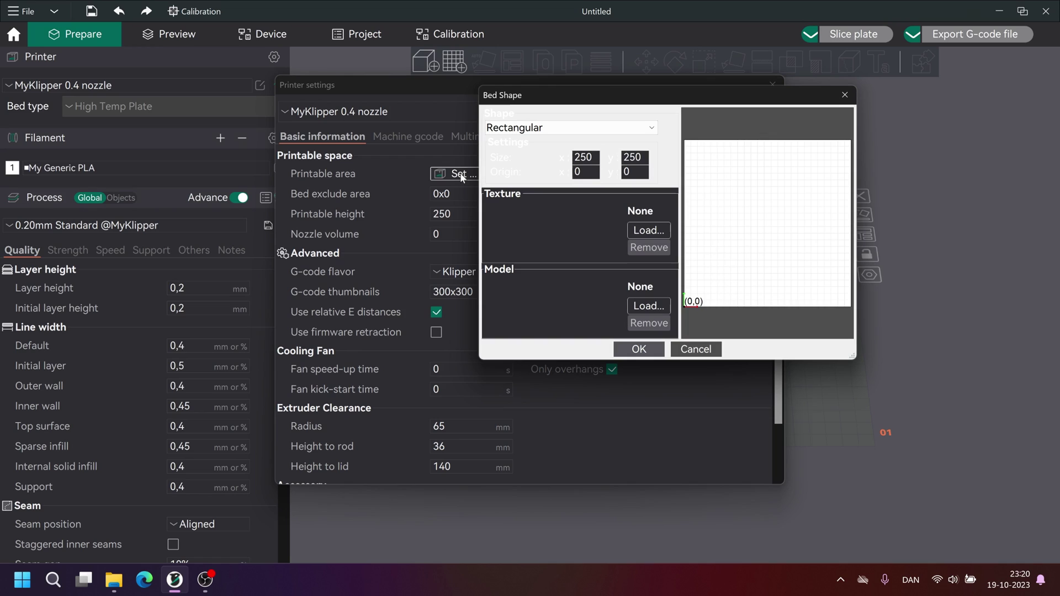
pyautogui.doubleClick(592, 159)
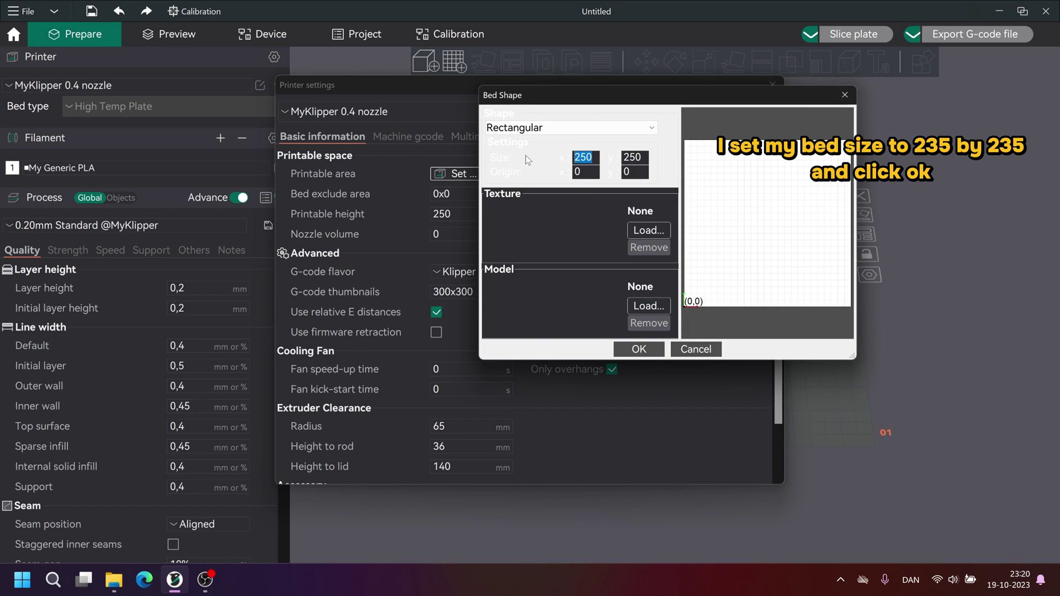
pyautogui.write('235')
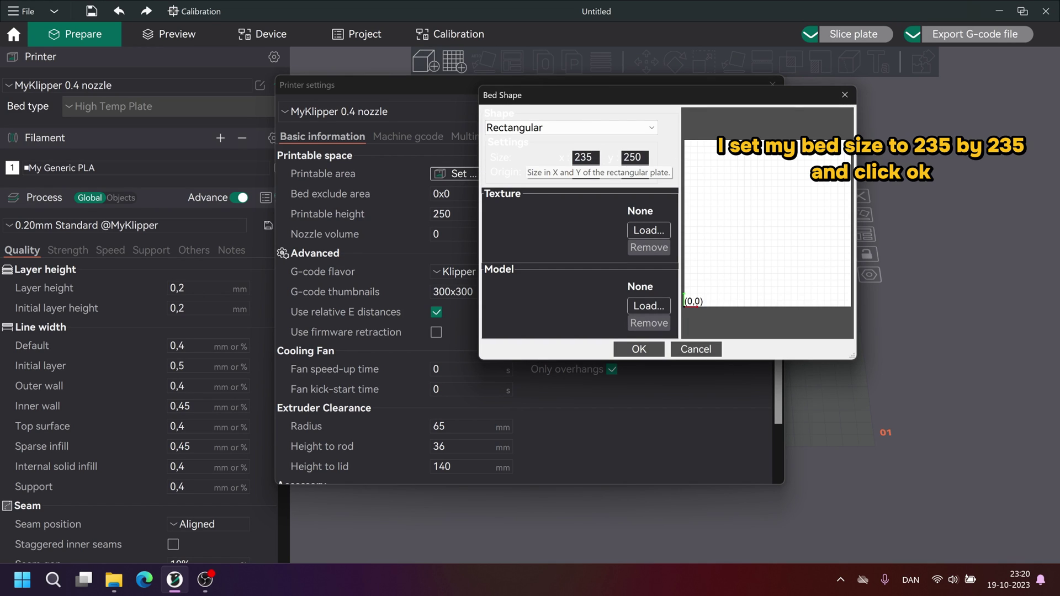
pyautogui.press('Tab')
pyautogui.write('235')
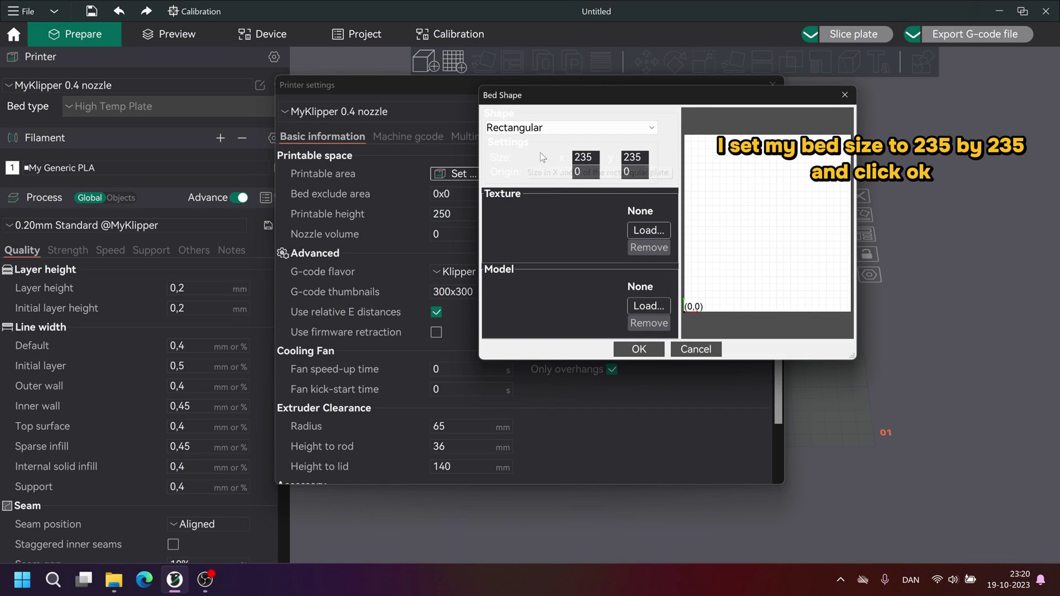
pyautogui.click(639, 349)
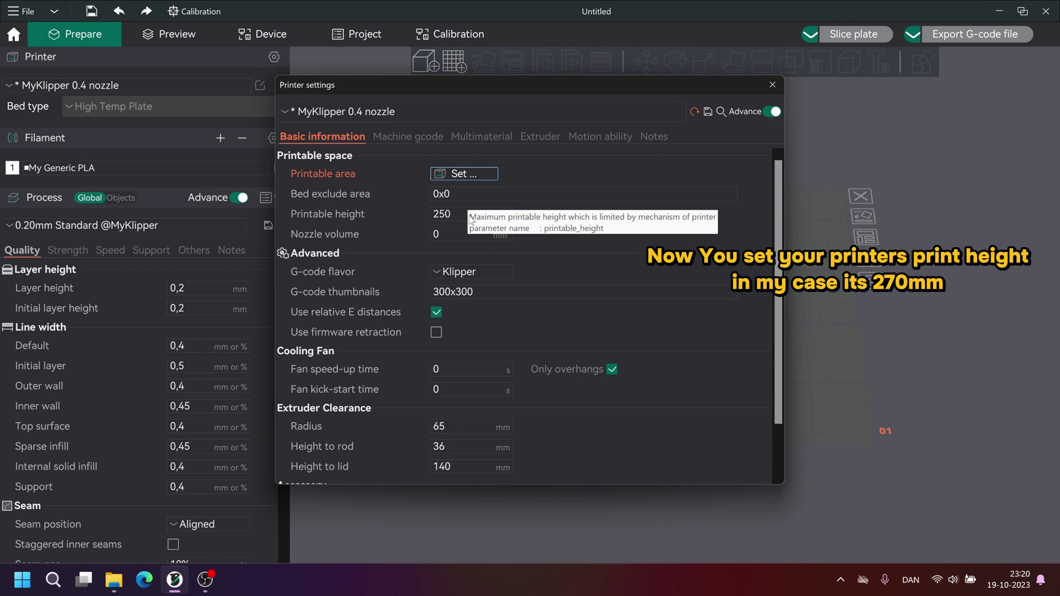
# - Change the printable height from 250 to 270 mm
pyautogui.moveTo(469, 216); pyautogui.dragTo(416, 218)
pyautogui.write('270')
pyautogui.press('Return')
# - Keep Klipper selected as the G-code flavor
pyautogui.click(468, 272)
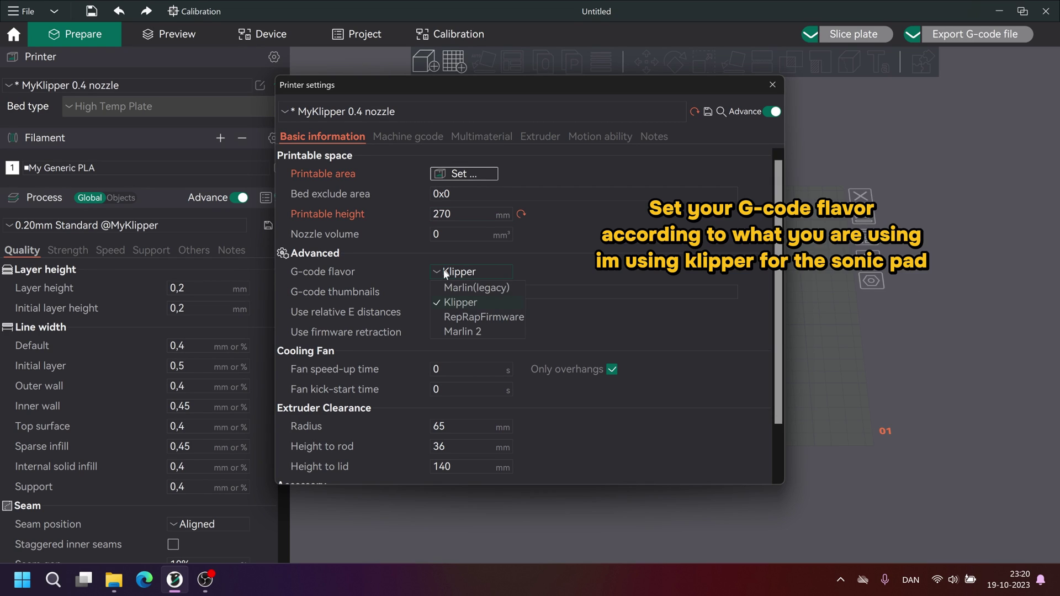
pyautogui.click(463, 299)
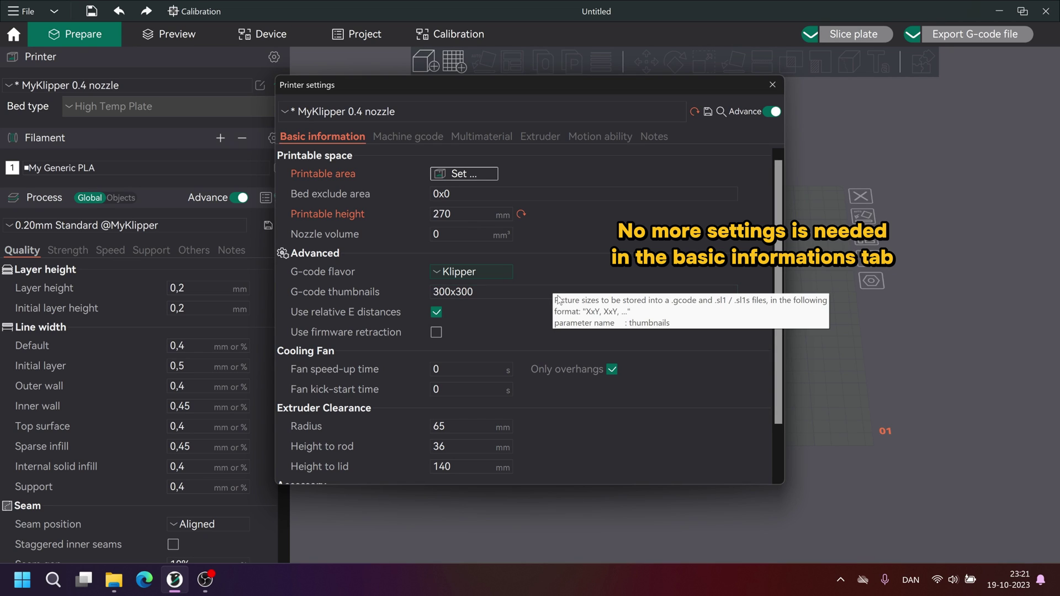
pyautogui.scroll(-1, 774, 317)
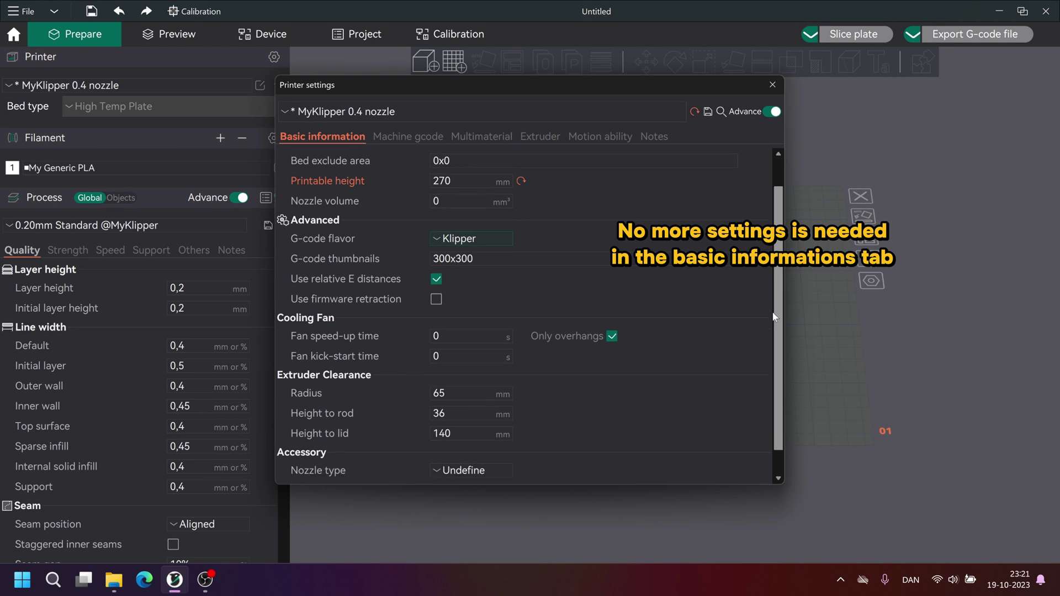
pyautogui.scroll(-1, 770, 337)
pyautogui.scroll(1, 581, 393)
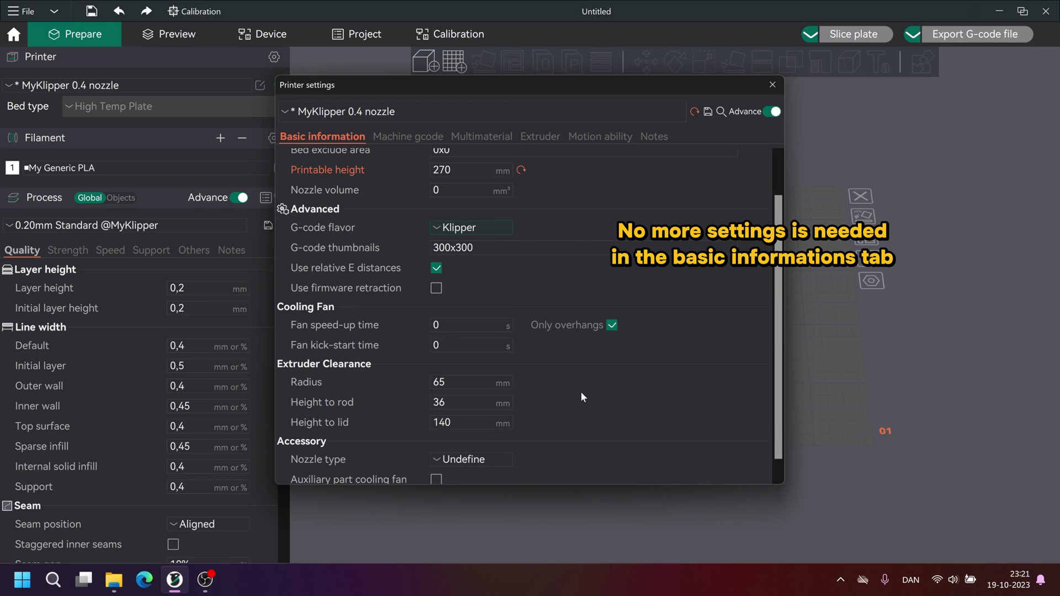
pyautogui.scroll(2, 581, 392)
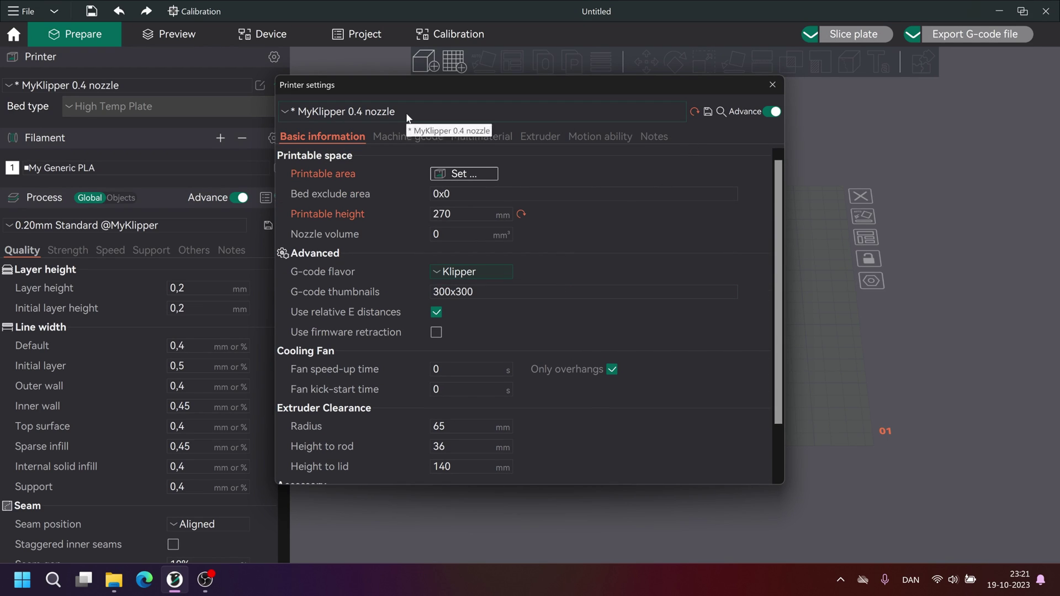
# - Save the modified printer preset under the name 'Creality TEST ( SONIC PAD )'
pyautogui.click(498, 114)
pyautogui.click(623, 117)
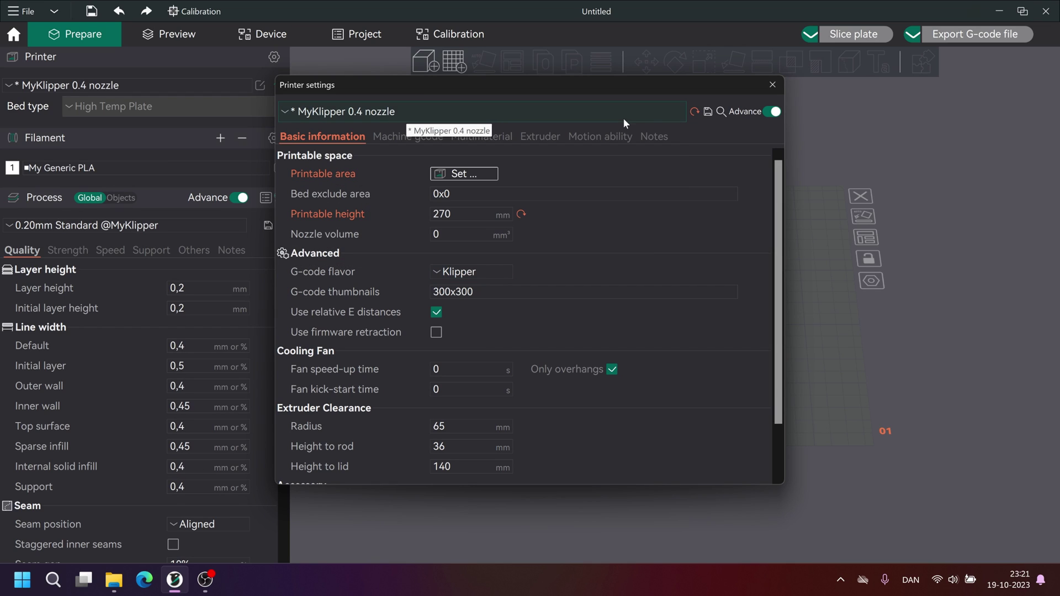
pyautogui.click(708, 112)
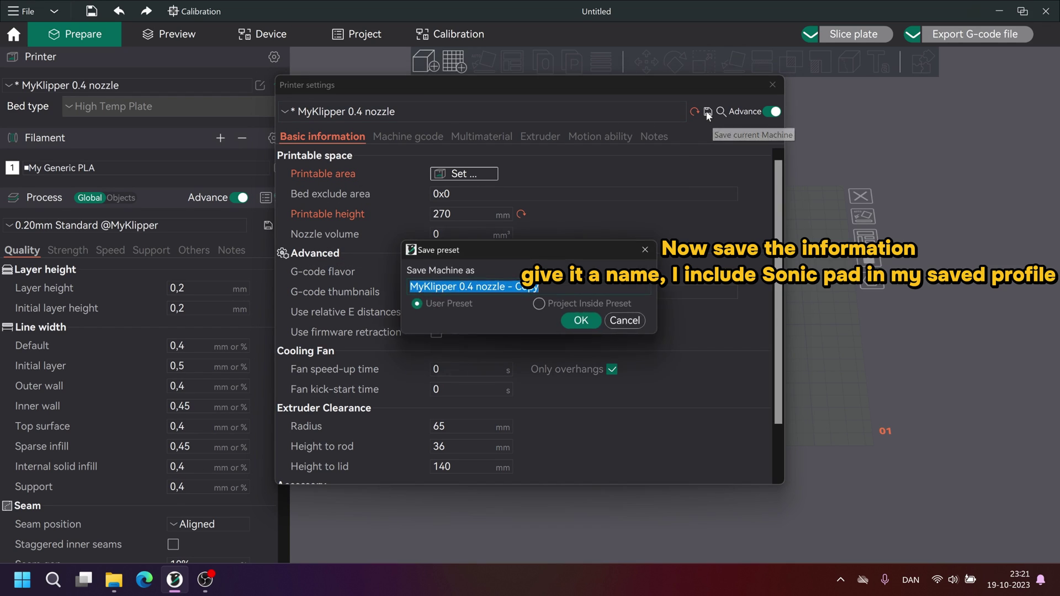
pyautogui.click(558, 288)
pyautogui.moveTo(559, 288); pyautogui.dragTo(364, 291)
pyautogui.write('Crea')
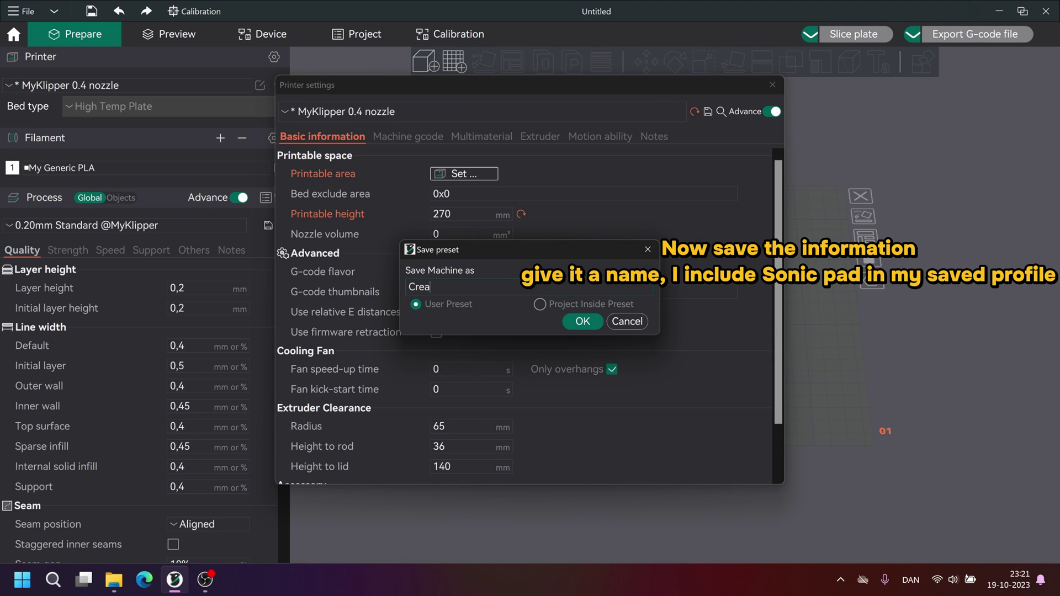
pyautogui.write('lity TEST ')
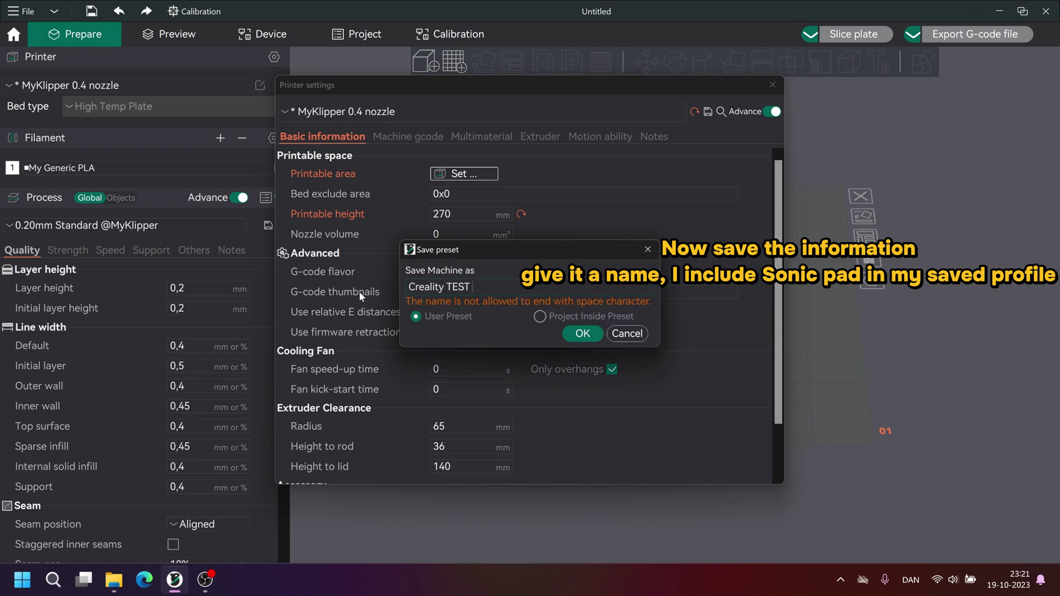
pyautogui.write('( SONIC PAD )')
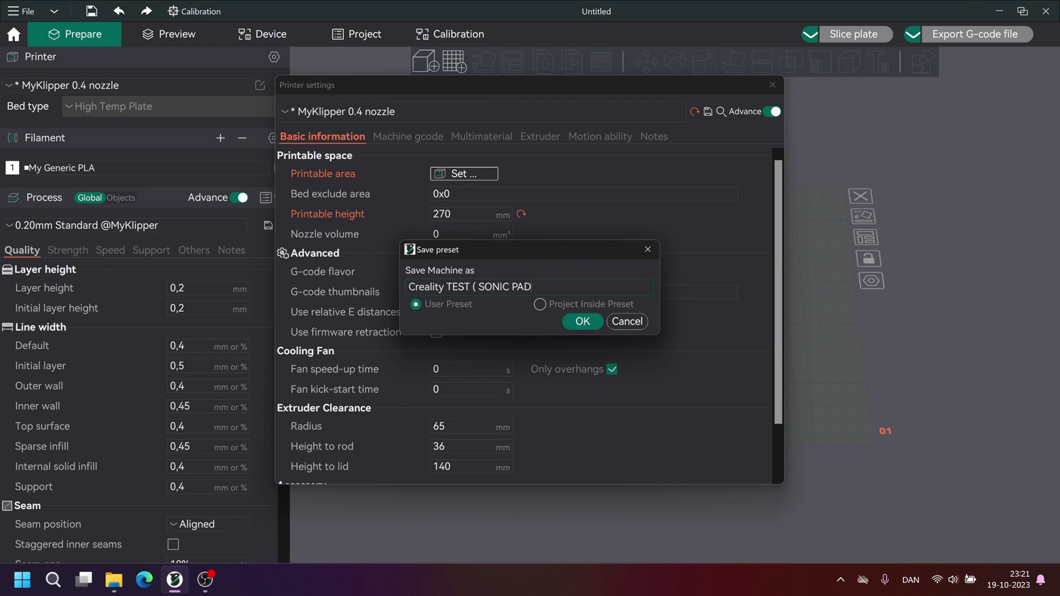
pyautogui.click(583, 321)
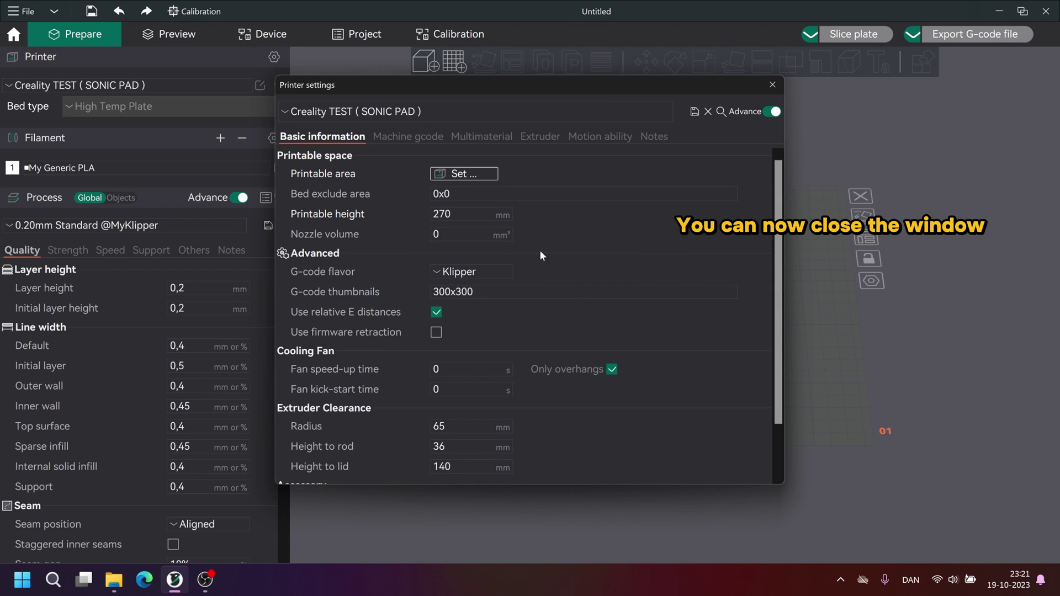
# - Close printer settings and enter the Sonic Pad IP 192.168.xx.xx as the Octo/Klipper hostname
pyautogui.click(772, 85)
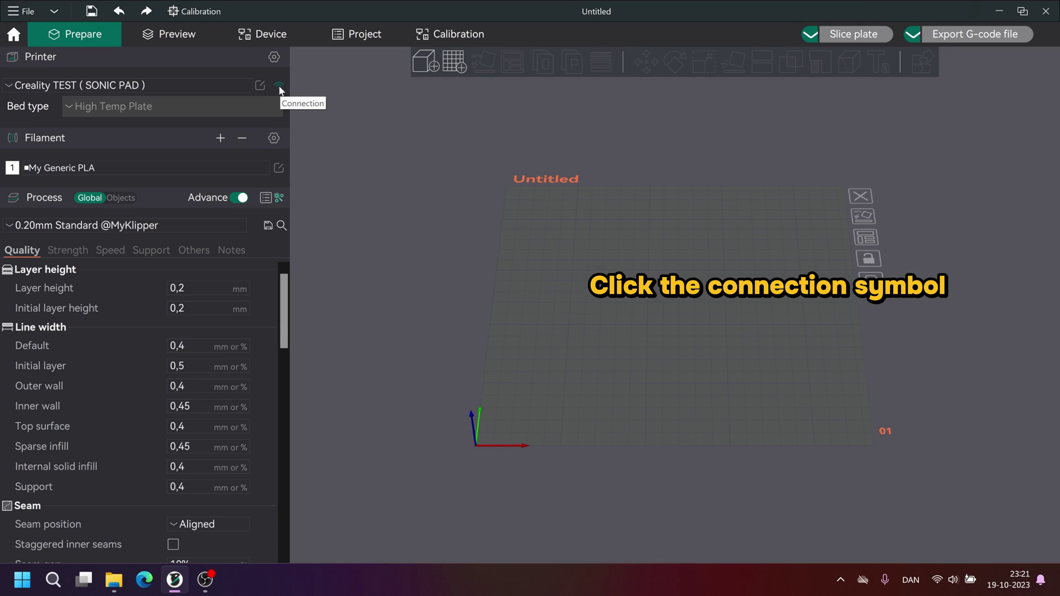
pyautogui.click(525, 294)
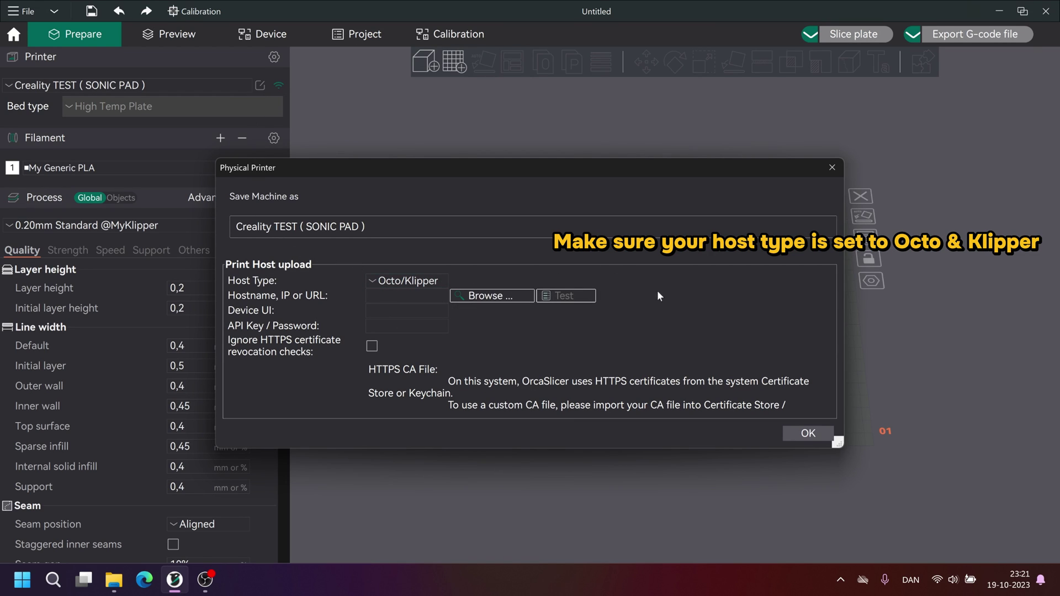
pyautogui.click(403, 295)
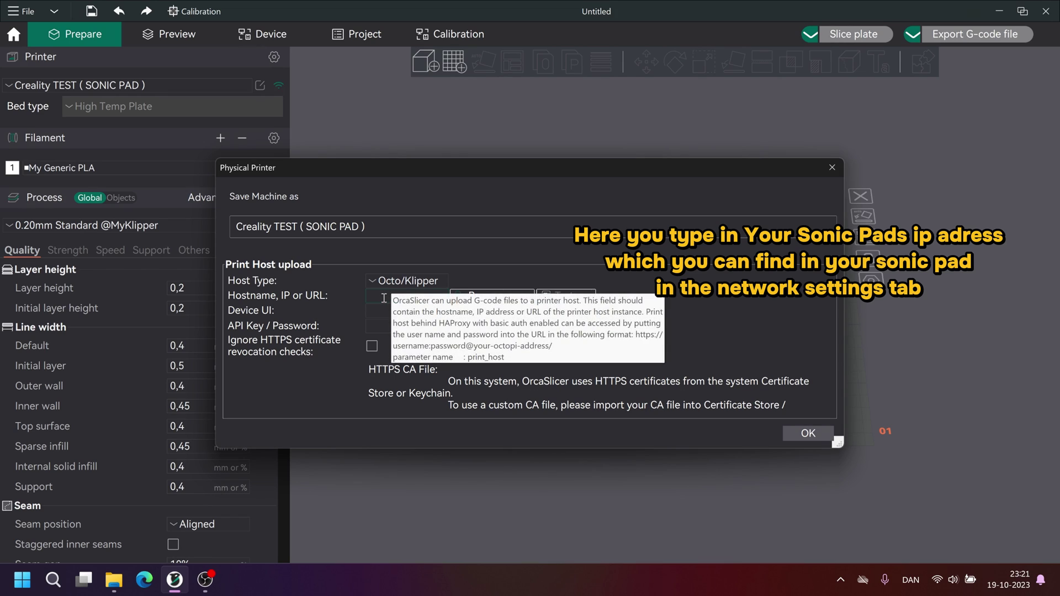
pyautogui.write('htt')
pyautogui.press('BackSpace')
pyautogui.press('BackSpace')
pyautogui.press('BackSpace')
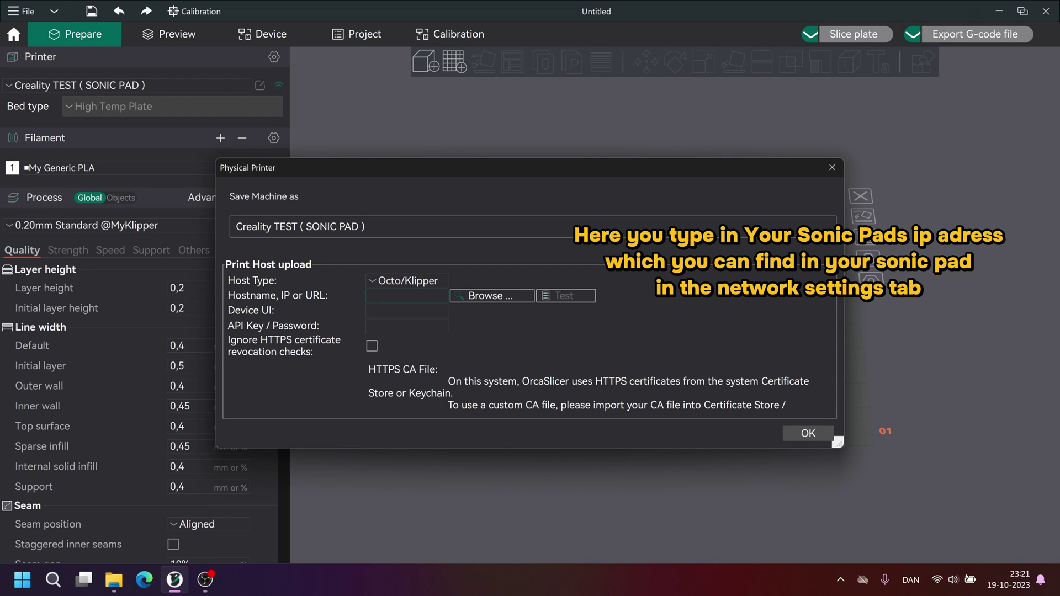
pyautogui.write('192.168.xx')
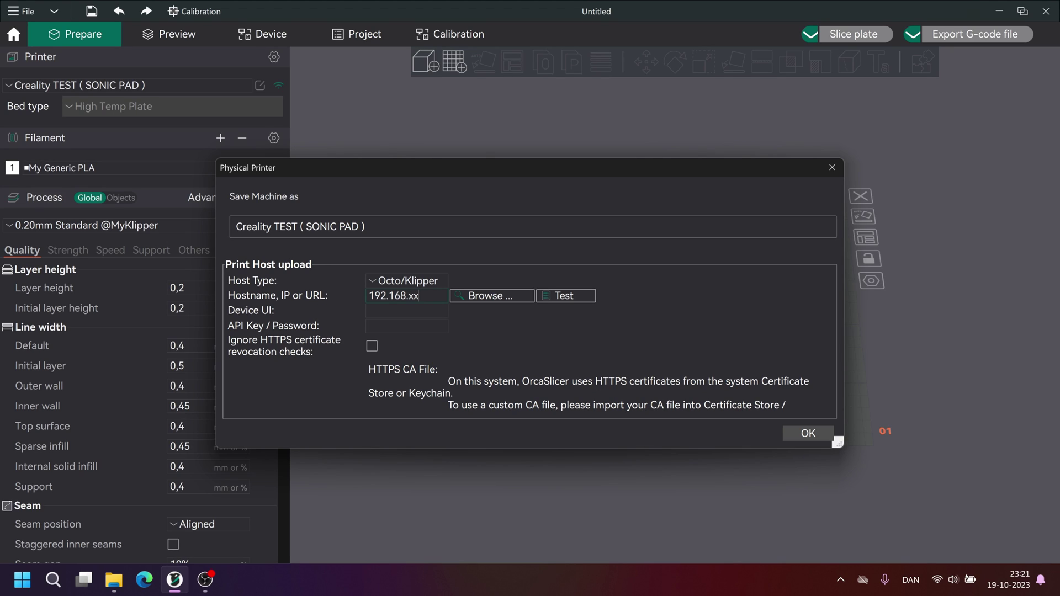
pyautogui.write('.xx')
# - Confirm the printer connection, then import 3DBenchy via File > Import and dismiss the info panel
pyautogui.click(807, 434)
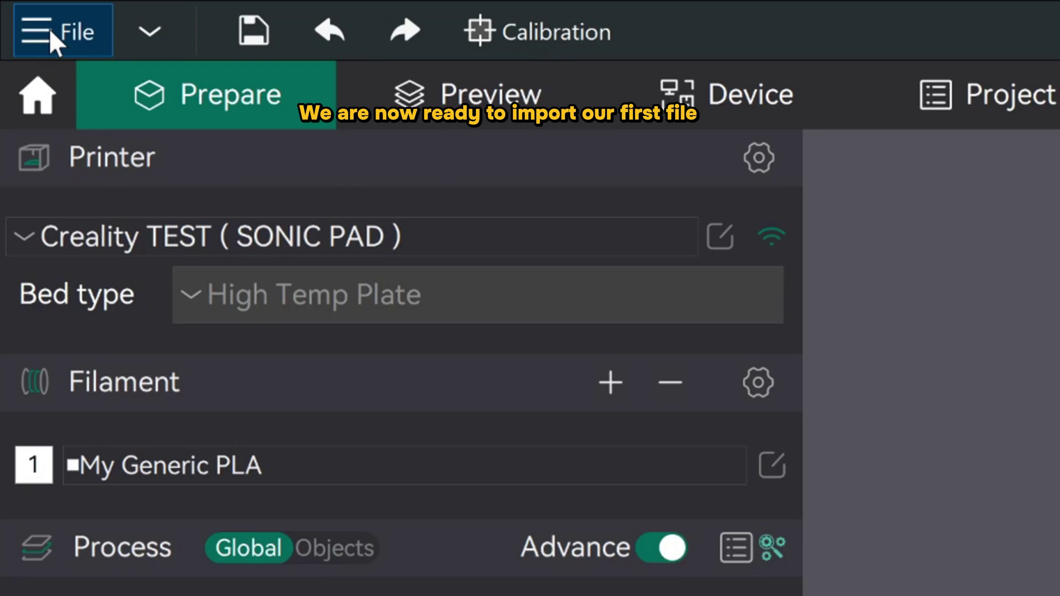
pyautogui.click(51, 32)
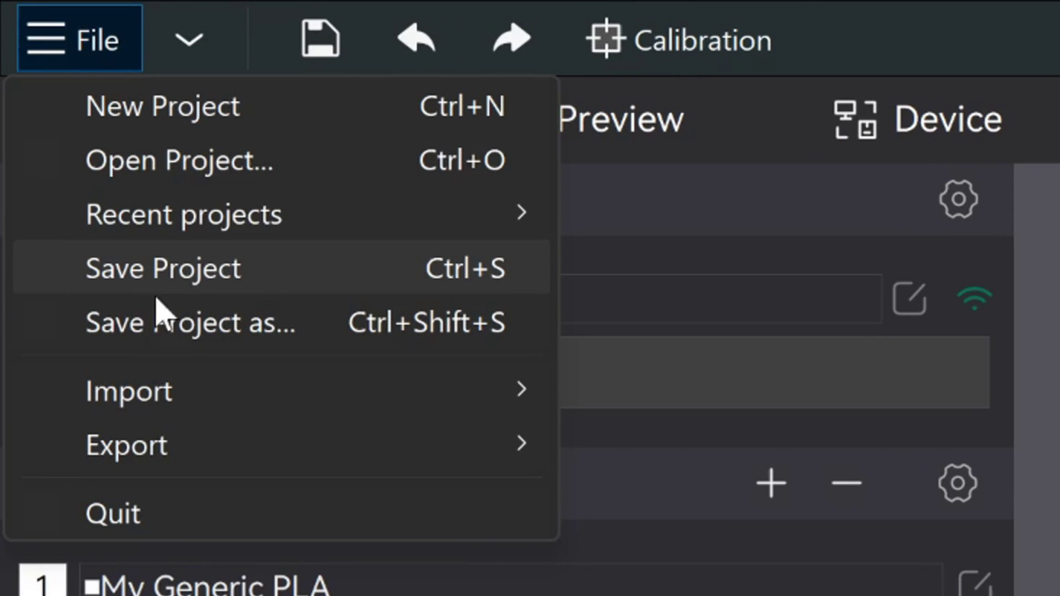
pyautogui.moveTo(278, 296)
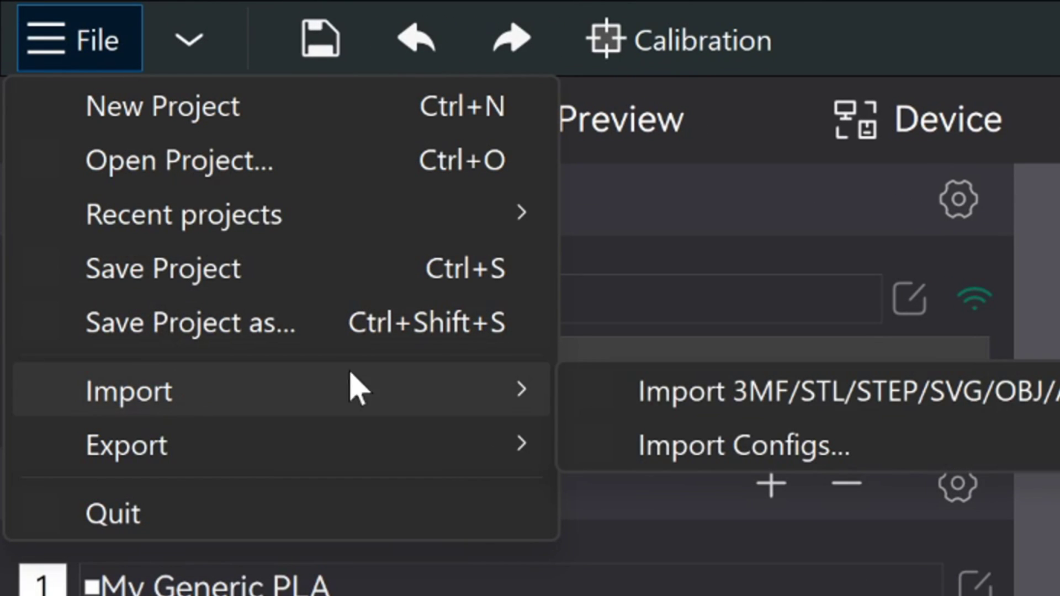
pyautogui.click(844, 401)
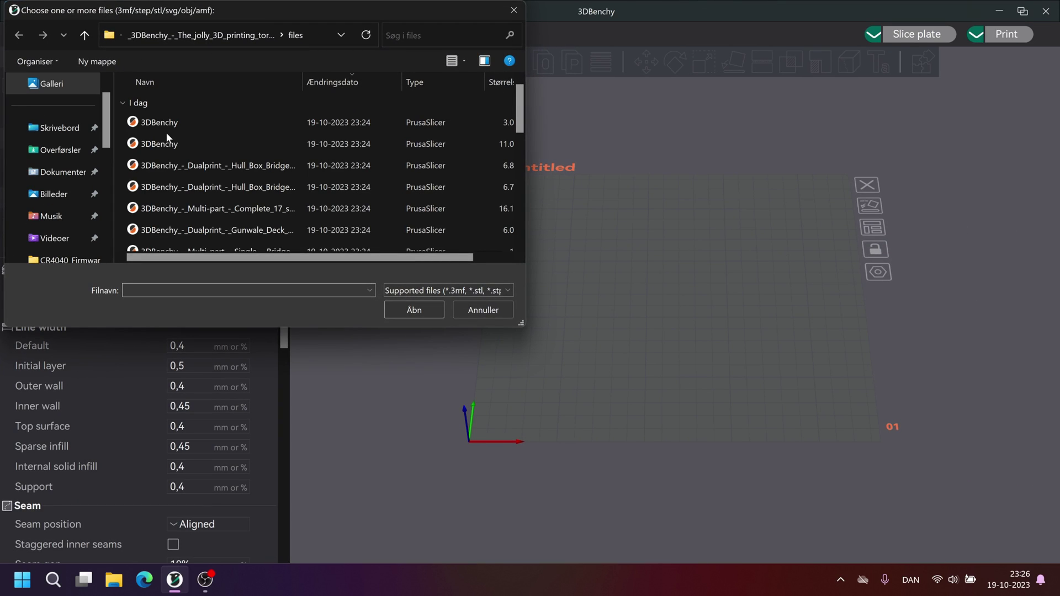
pyautogui.click(167, 145)
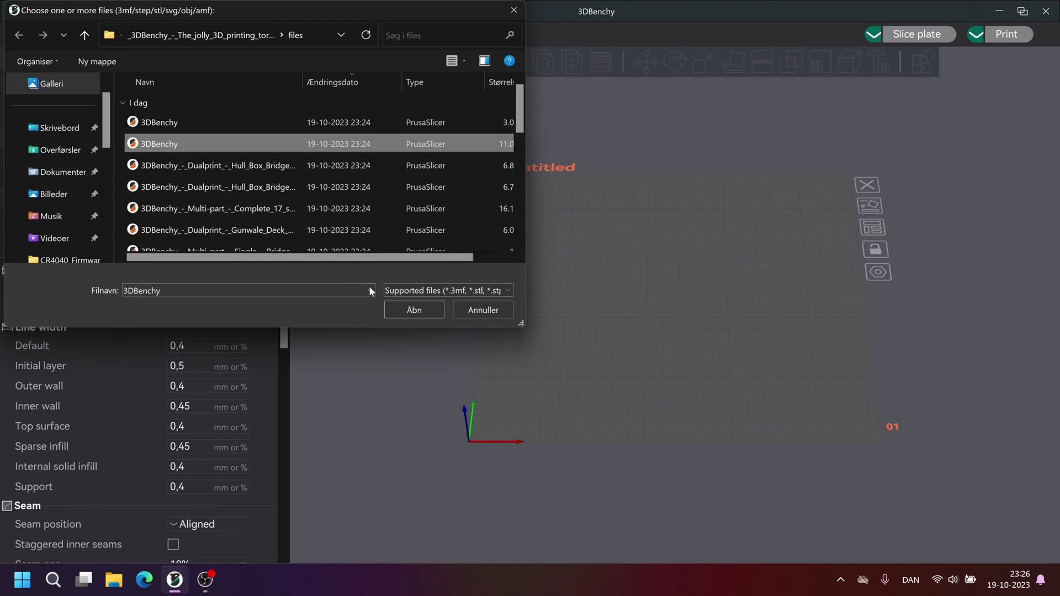
pyautogui.click(413, 309)
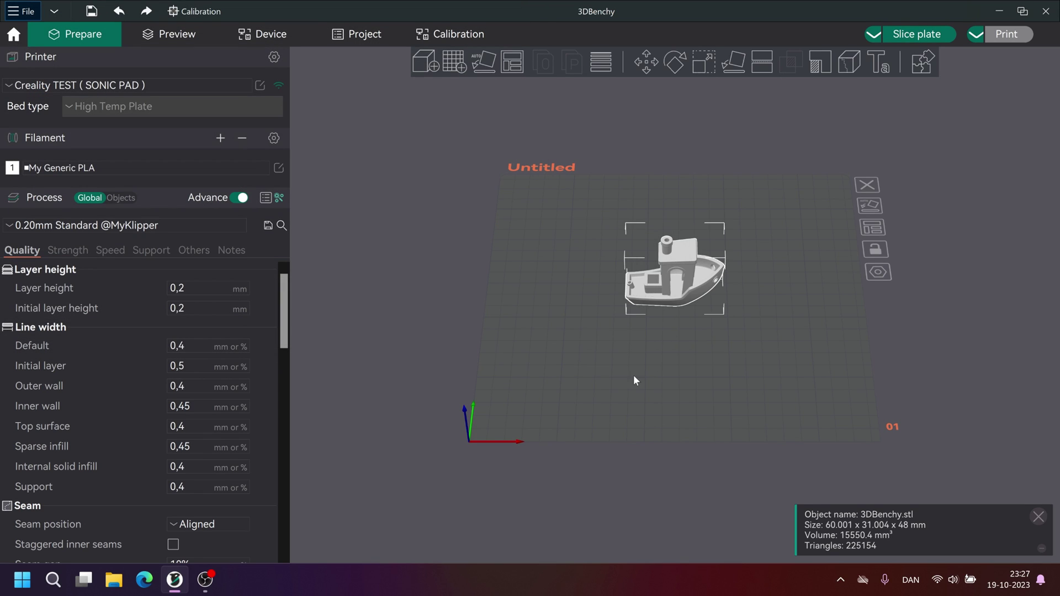
pyautogui.click(1037, 517)
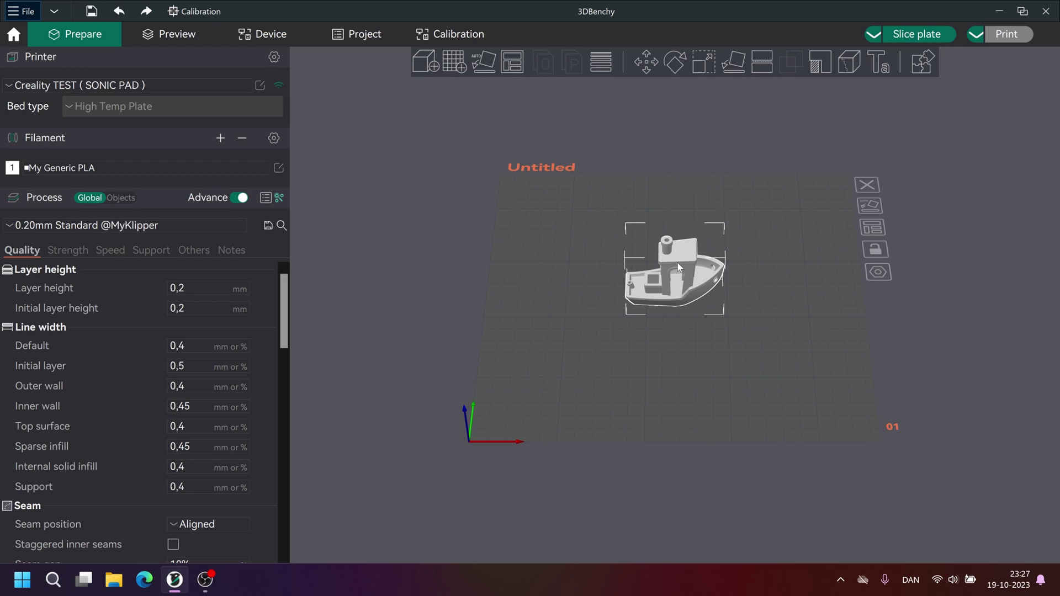
pyautogui.moveTo(929, 330)
pyautogui.mouseDown()
pyautogui.moveTo(909, 303)
pyautogui.moveTo(919, 324)
pyautogui.mouseUp()
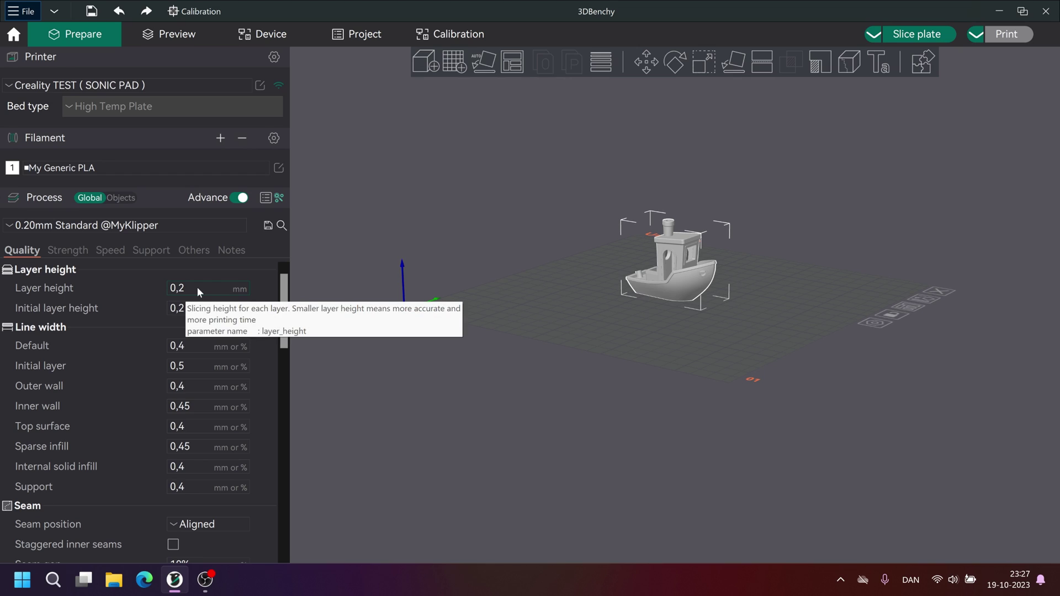
pyautogui.scroll(-2, 132, 314)
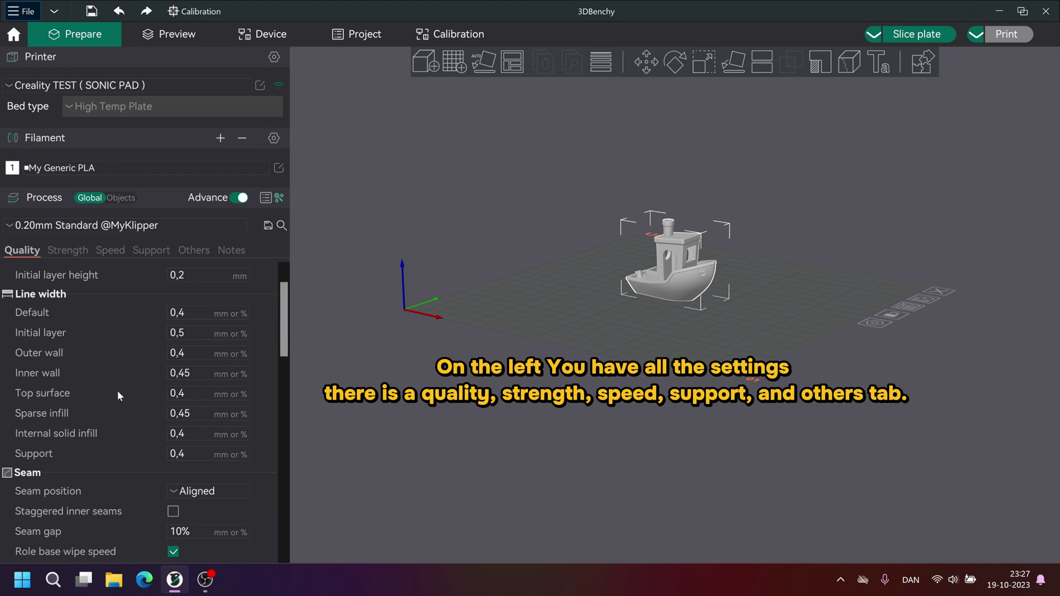
pyautogui.scroll(-5, 127, 468)
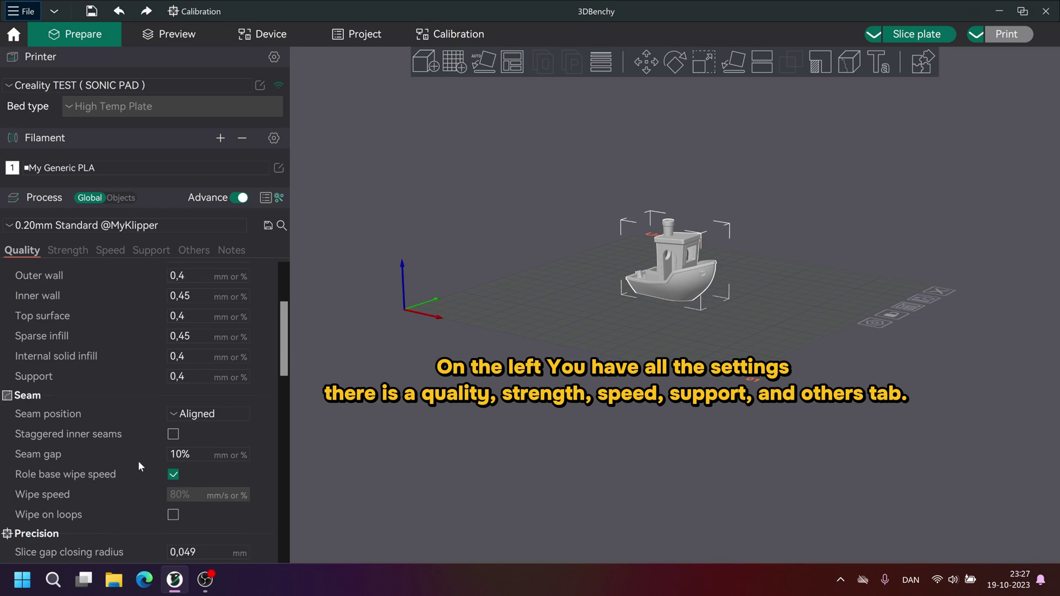
pyautogui.scroll(-3, 140, 451)
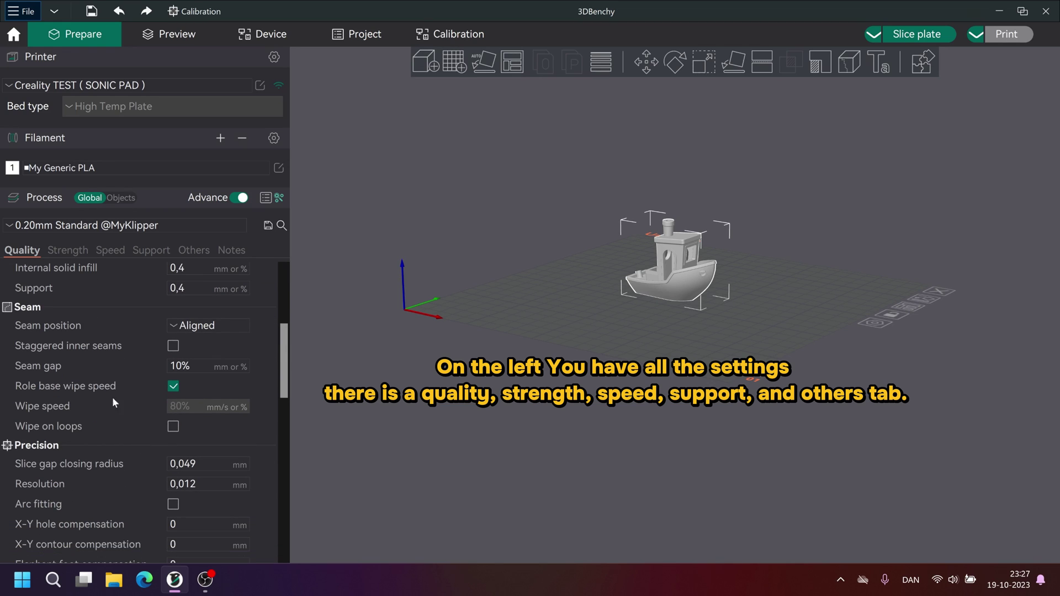
pyautogui.click(208, 327)
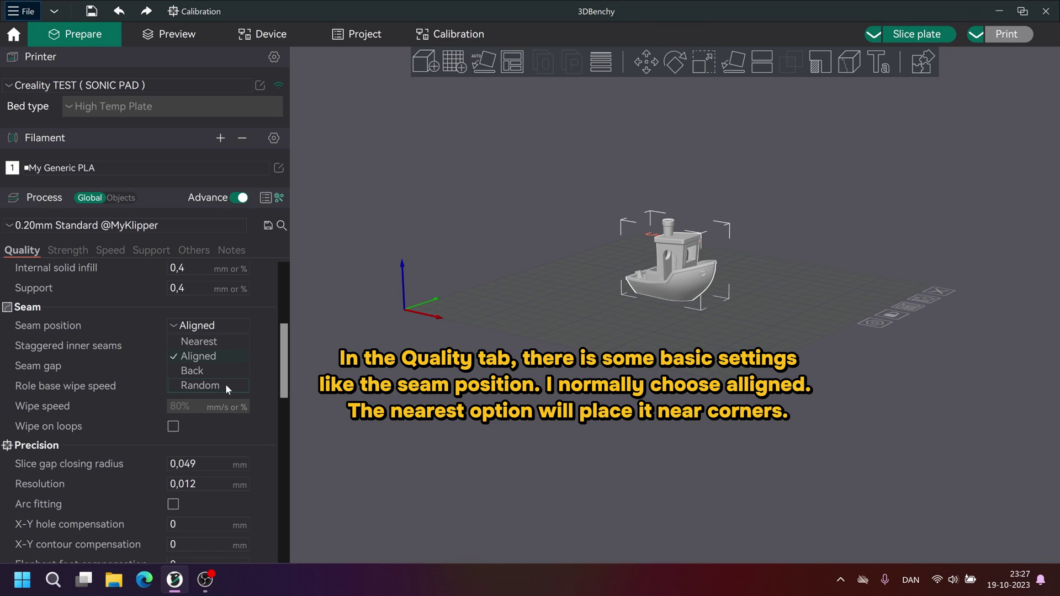
pyautogui.click(135, 325)
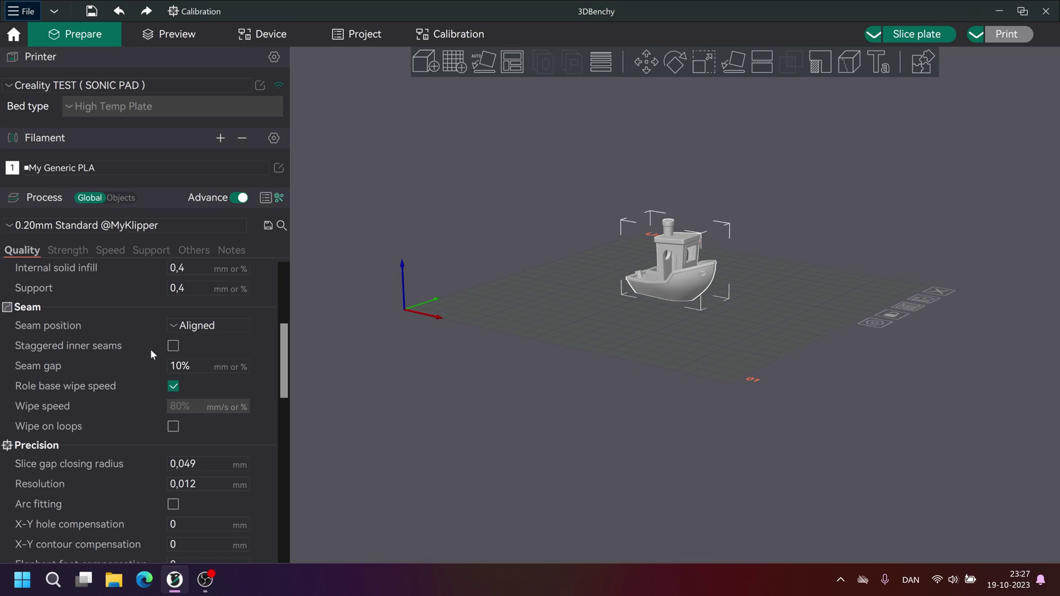
pyautogui.scroll(-1, 151, 347)
pyautogui.scroll(-2, 149, 346)
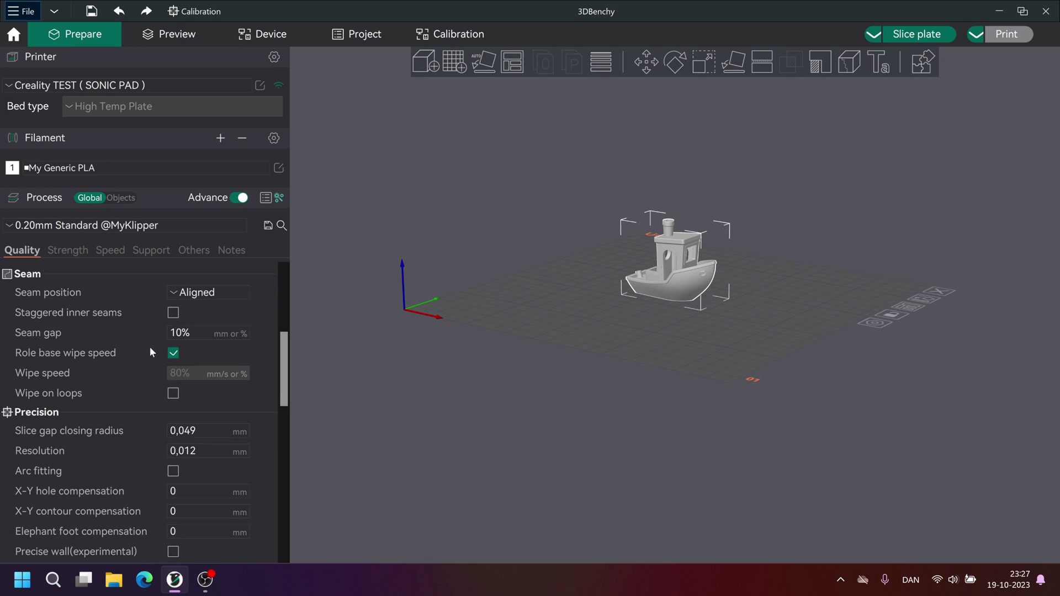
pyautogui.scroll(-1, 150, 349)
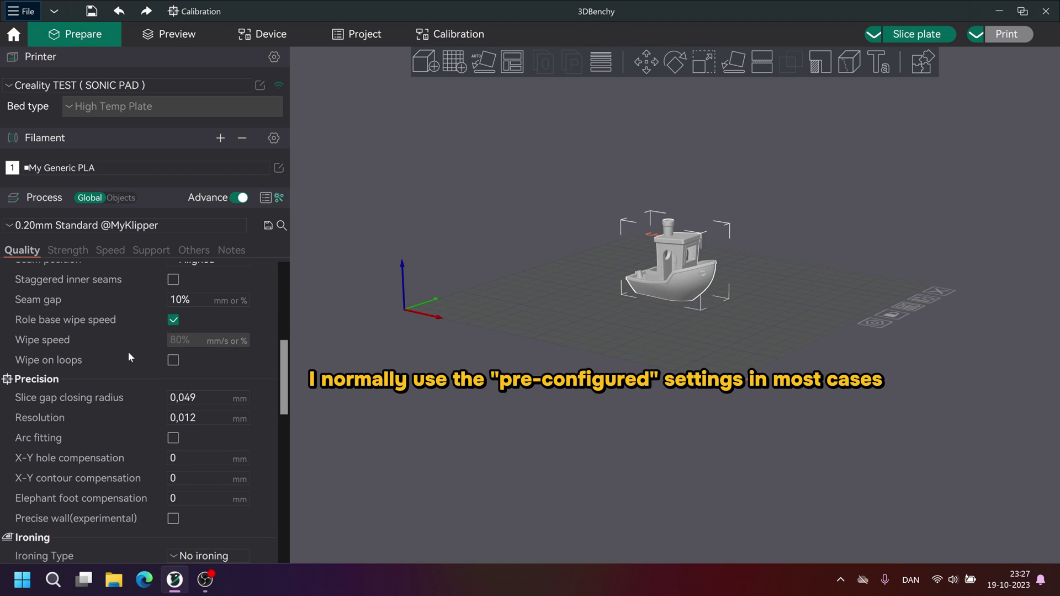
pyautogui.scroll(-1, 130, 357)
pyautogui.scroll(-1, 130, 358)
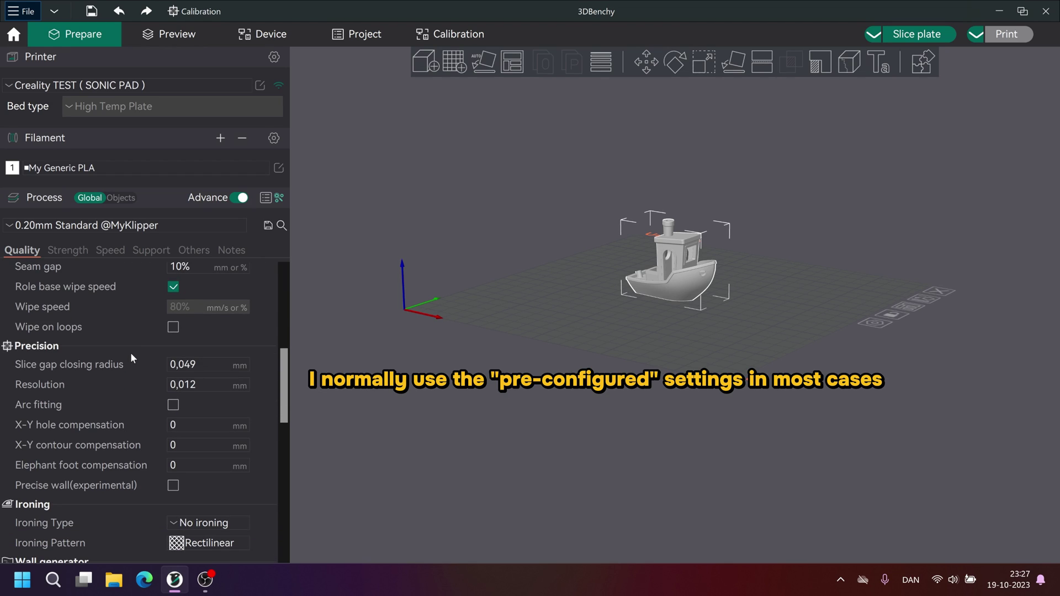
pyautogui.scroll(-1, 135, 361)
pyautogui.scroll(-1, 137, 361)
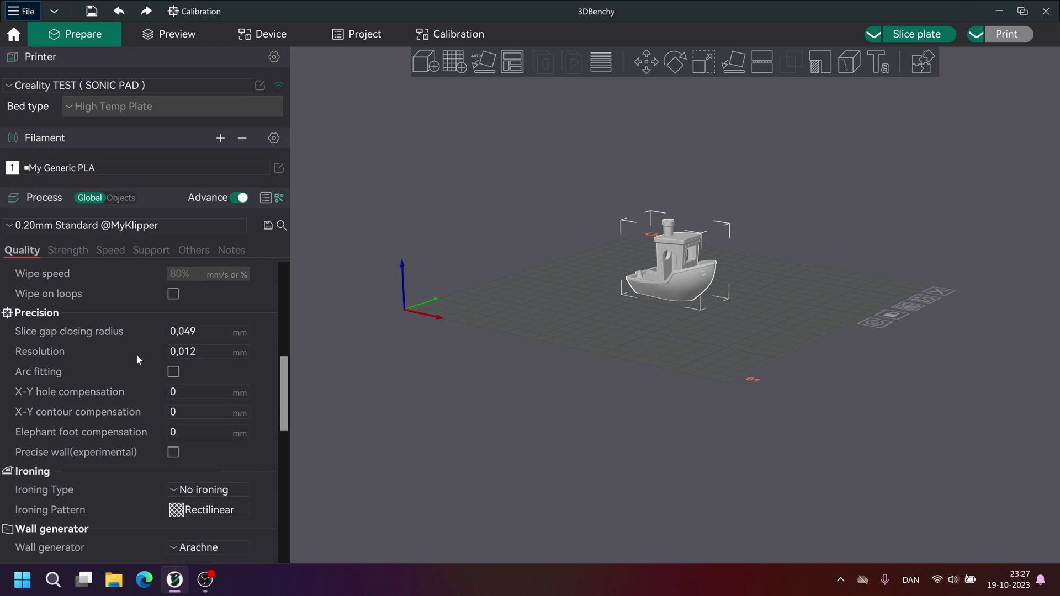
pyautogui.scroll(-1, 138, 359)
pyautogui.scroll(-6, 141, 351)
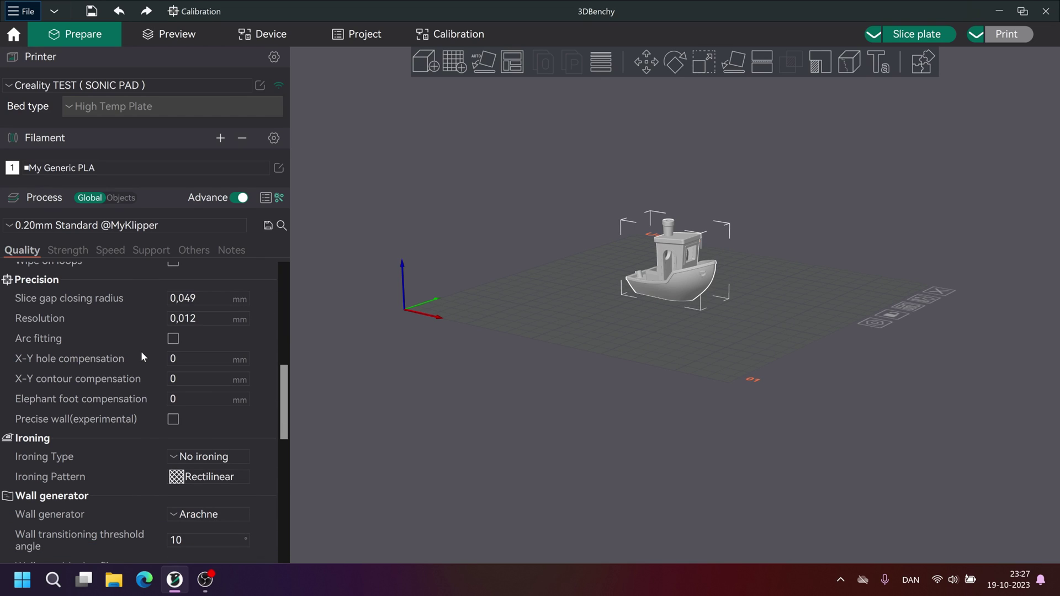
pyautogui.scroll(-2, 140, 351)
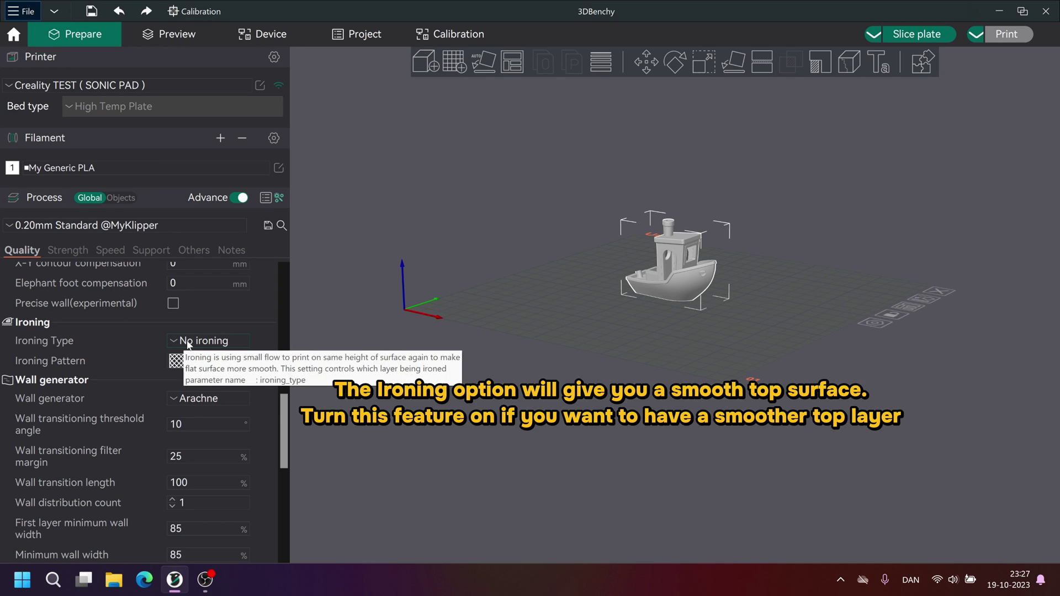
pyautogui.scroll(-1, 128, 337)
pyautogui.scroll(-5, 138, 343)
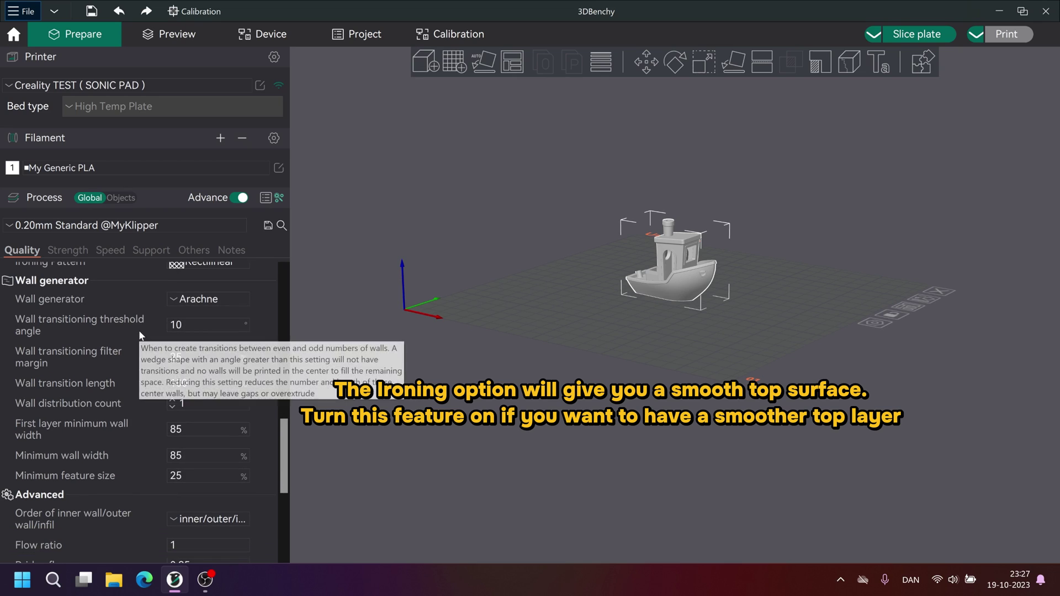
pyautogui.scroll(-5, 138, 331)
pyautogui.scroll(-5, 139, 340)
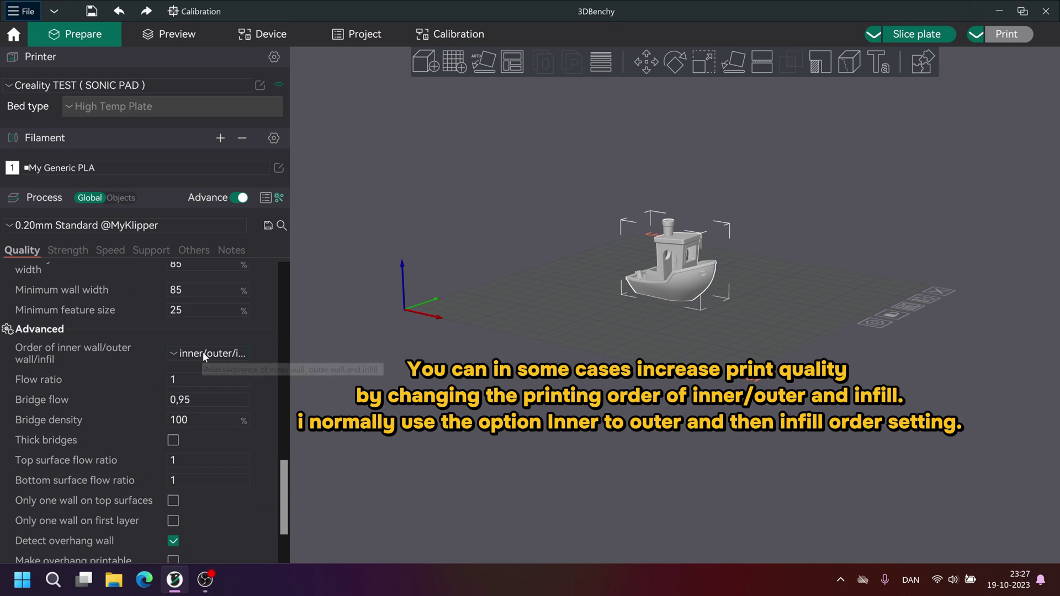
pyautogui.click(204, 353)
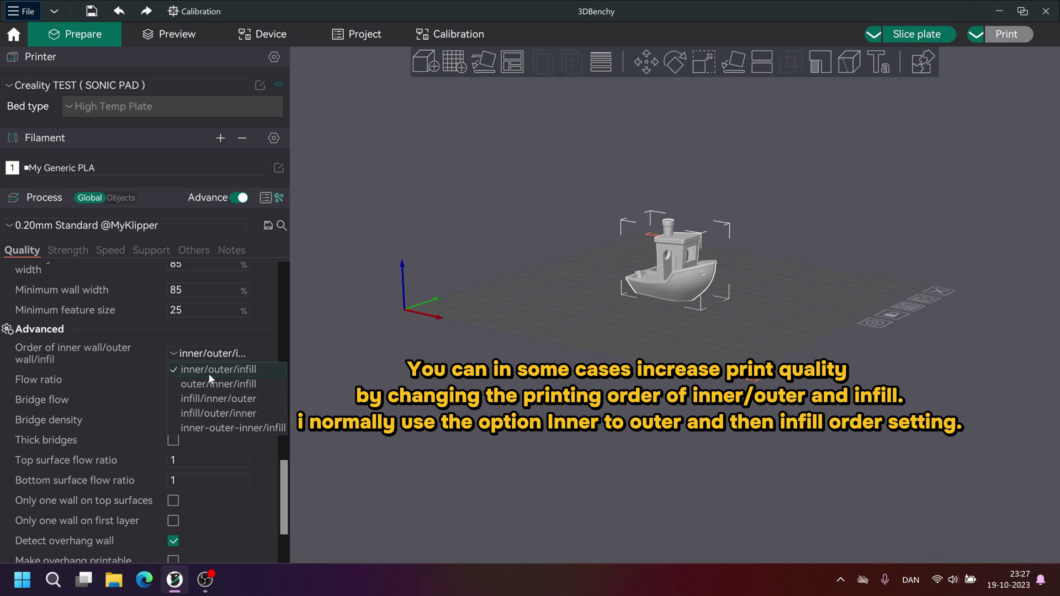
pyautogui.click(208, 369)
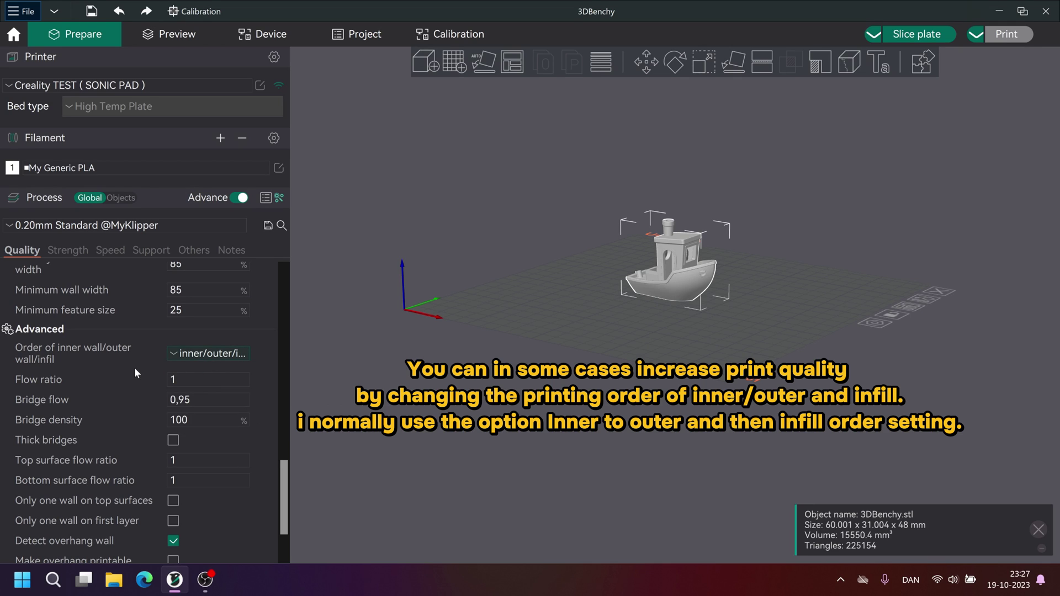
pyautogui.scroll(-4, 137, 367)
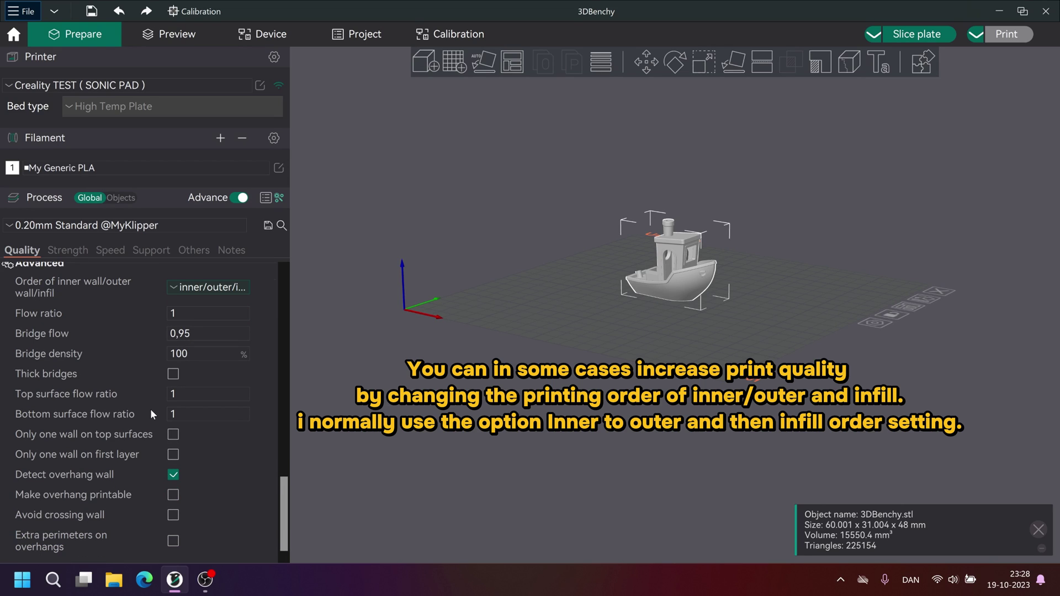
# - In the Strength settings, keep Monotonic as the top surface pattern
pyautogui.click(76, 250)
pyautogui.scroll(-4, 102, 313)
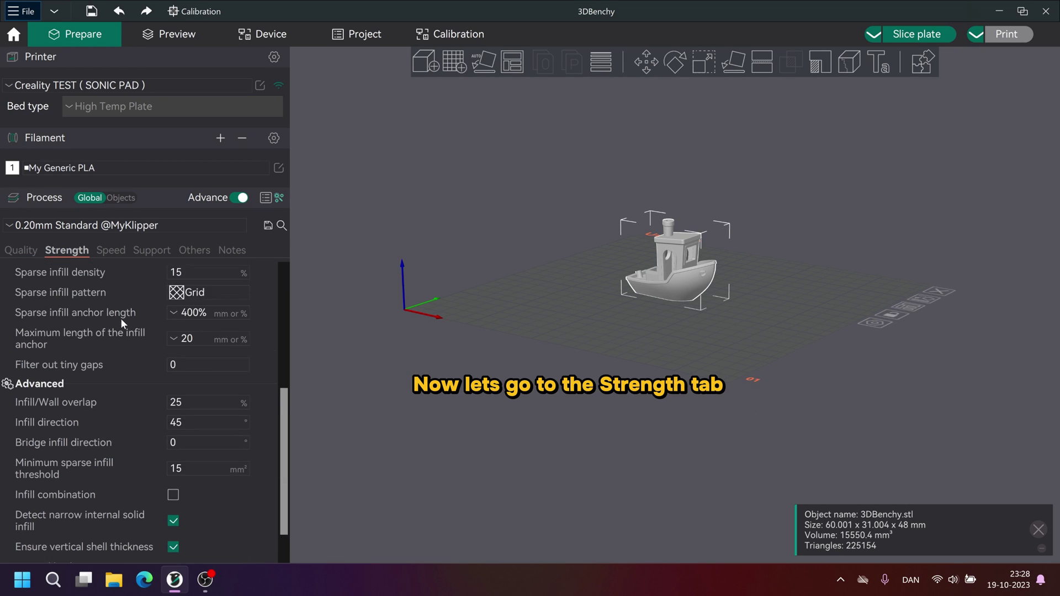
pyautogui.scroll(6, 122, 317)
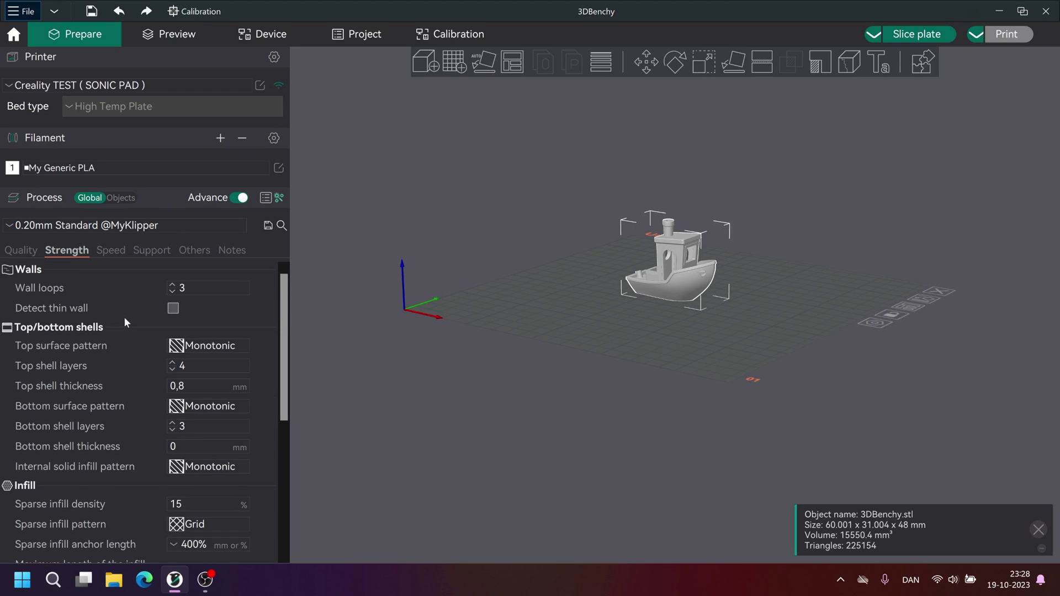
pyautogui.scroll(-1, 136, 324)
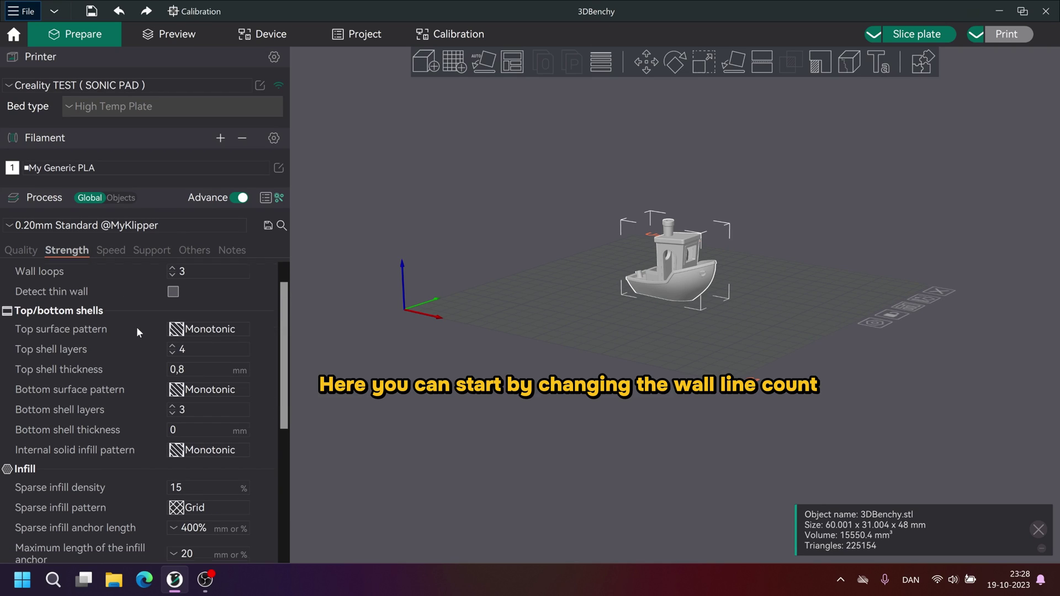
pyautogui.click(183, 330)
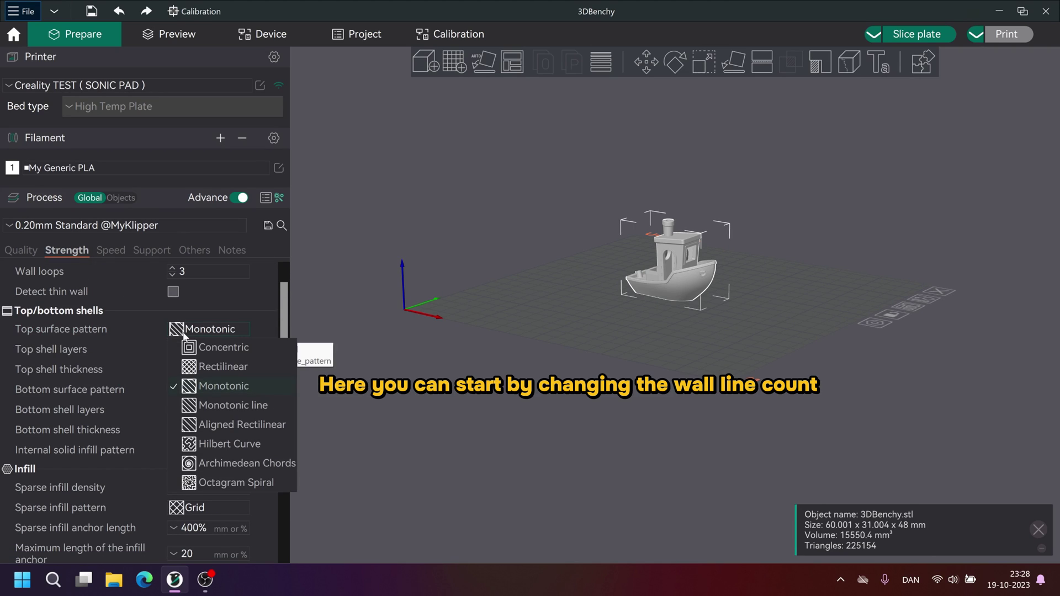
pyautogui.click(217, 386)
# - Change the sparse infill pattern from Grid to Rectilinear
pyautogui.scroll(-1, 150, 337)
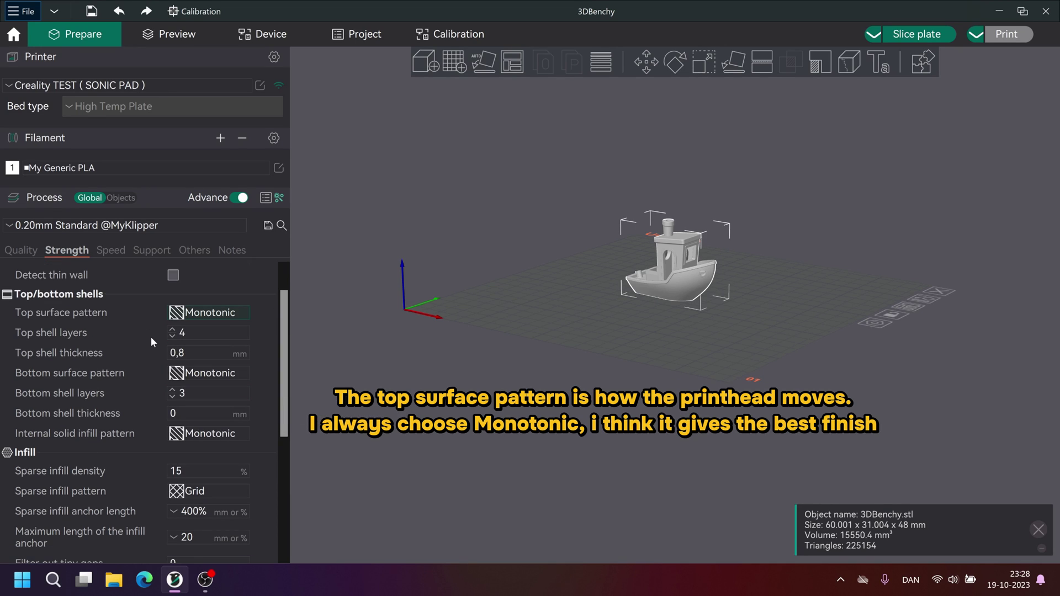
pyautogui.scroll(-1, 158, 368)
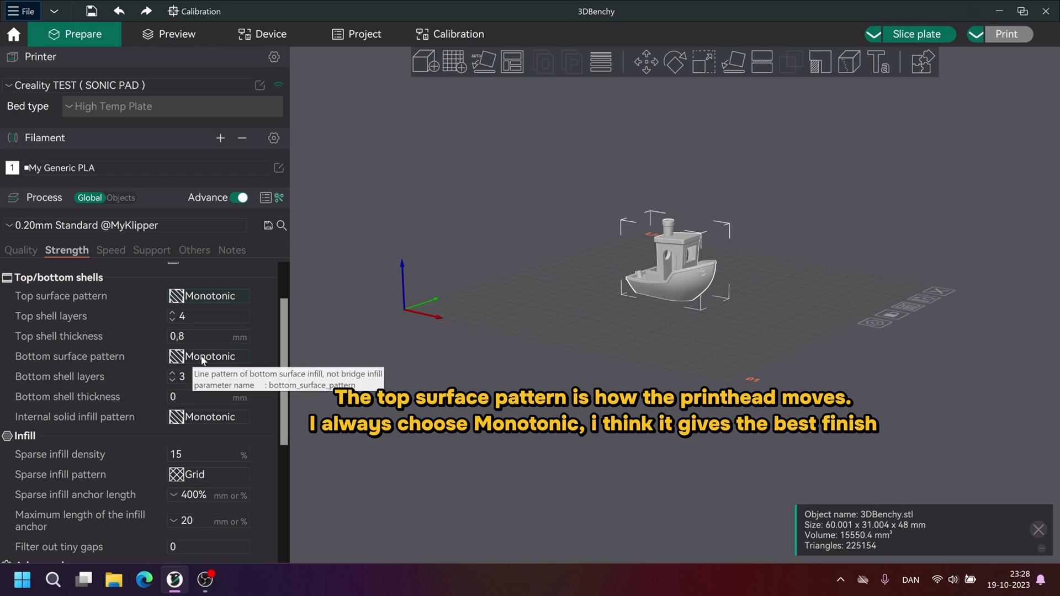
pyautogui.scroll(-4, 152, 354)
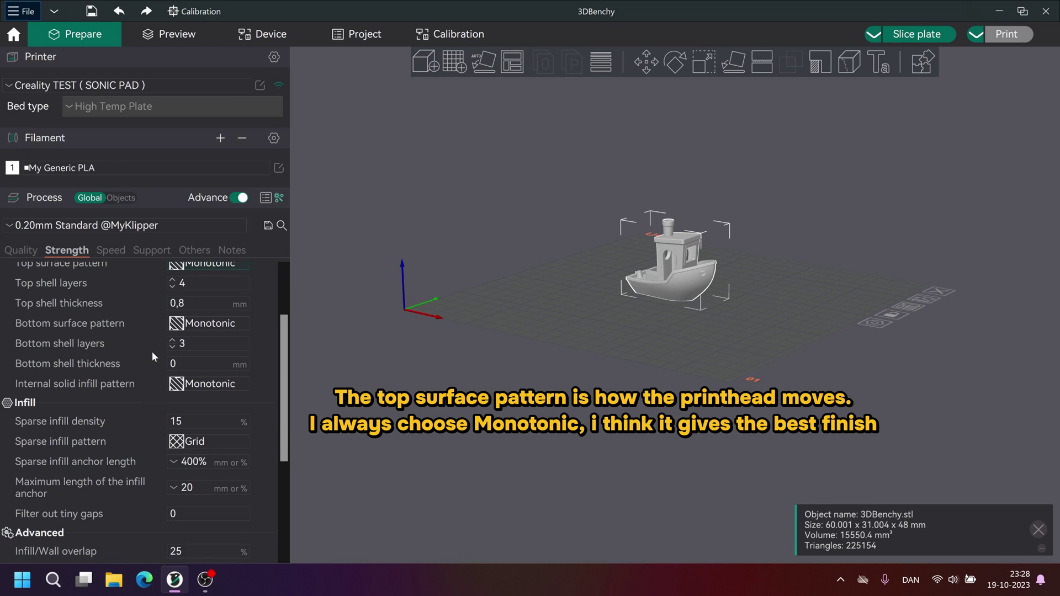
pyautogui.scroll(-2, 148, 352)
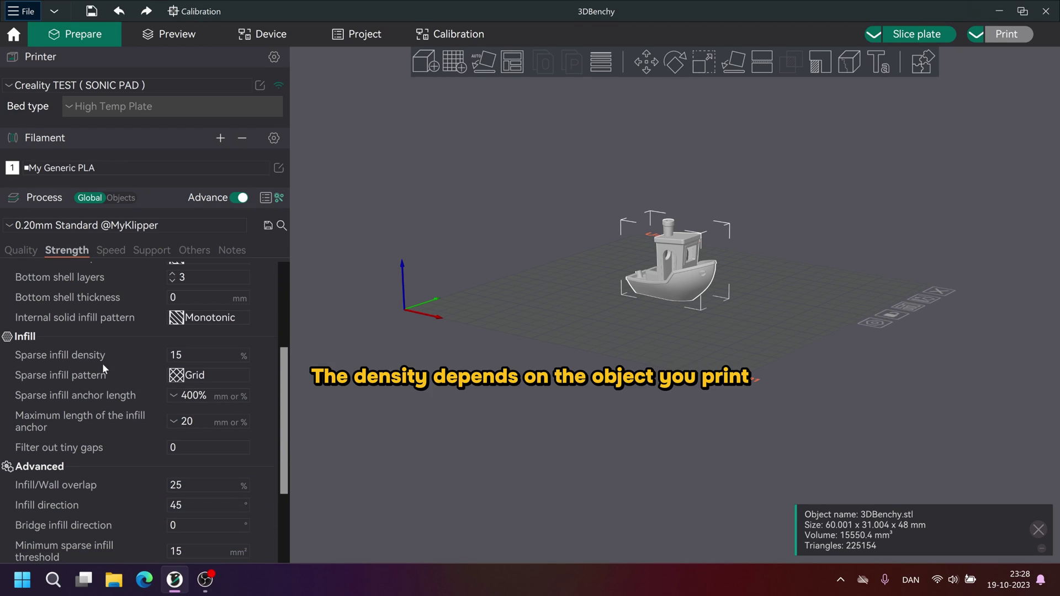
pyautogui.click(210, 376)
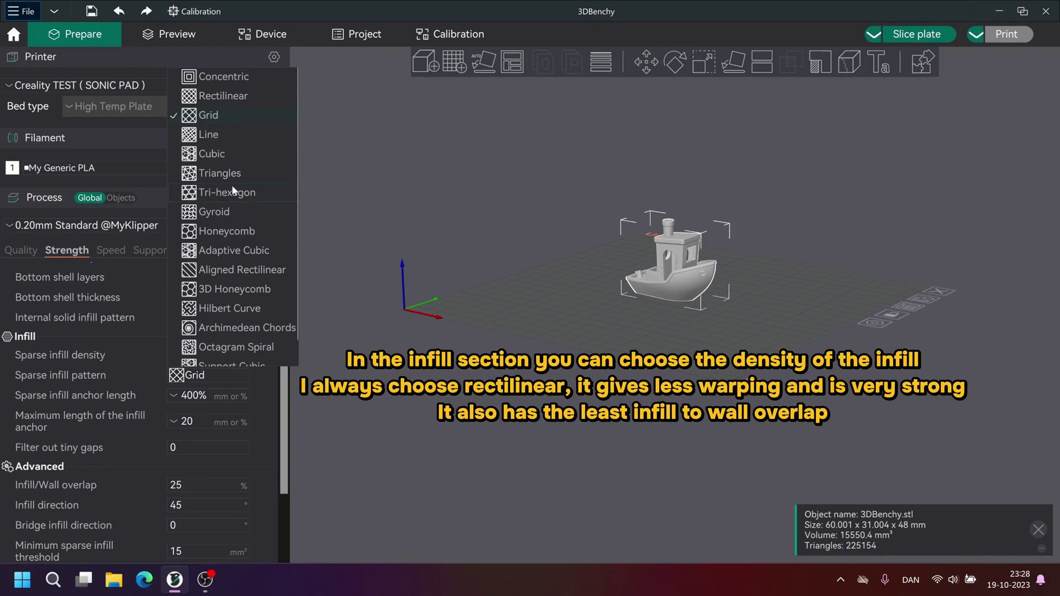
pyautogui.click(235, 96)
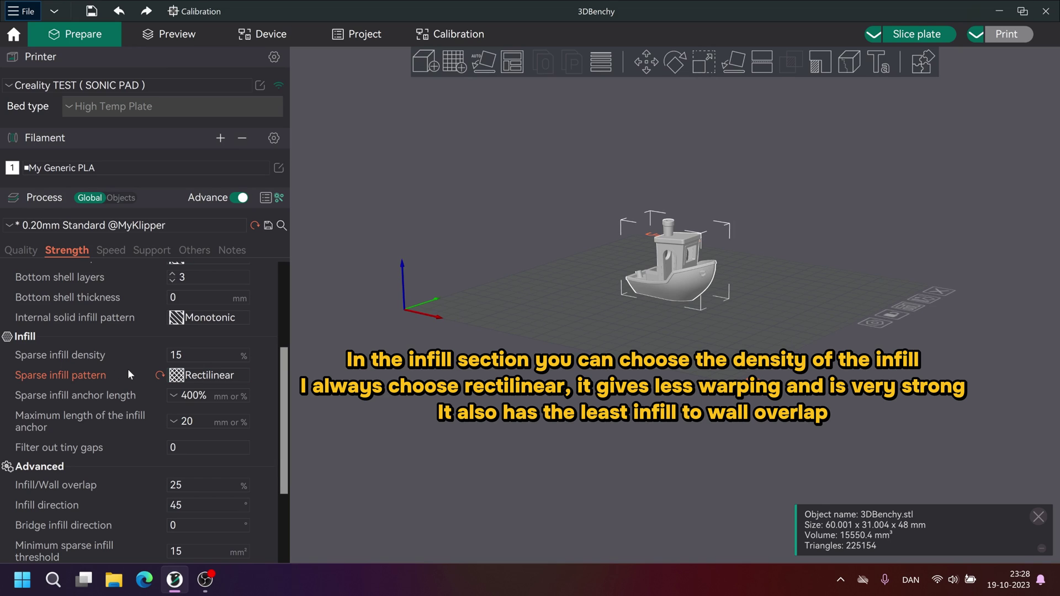
pyautogui.scroll(-2, 137, 369)
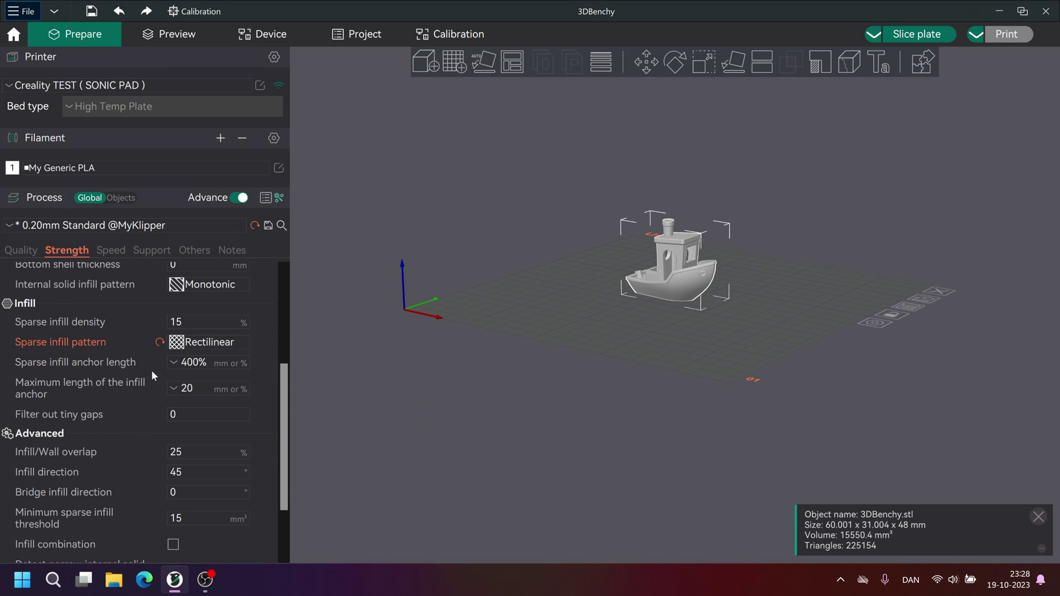
pyautogui.scroll(-3, 153, 375)
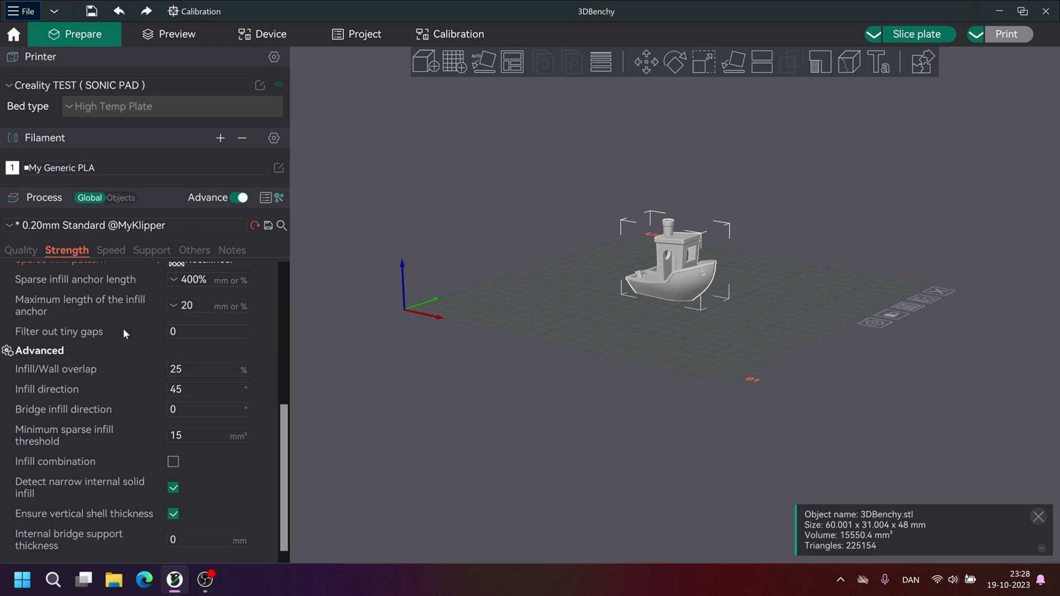
# - Set the Initial layer speed to 35 mm/s in the Speed settings
pyautogui.click(107, 250)
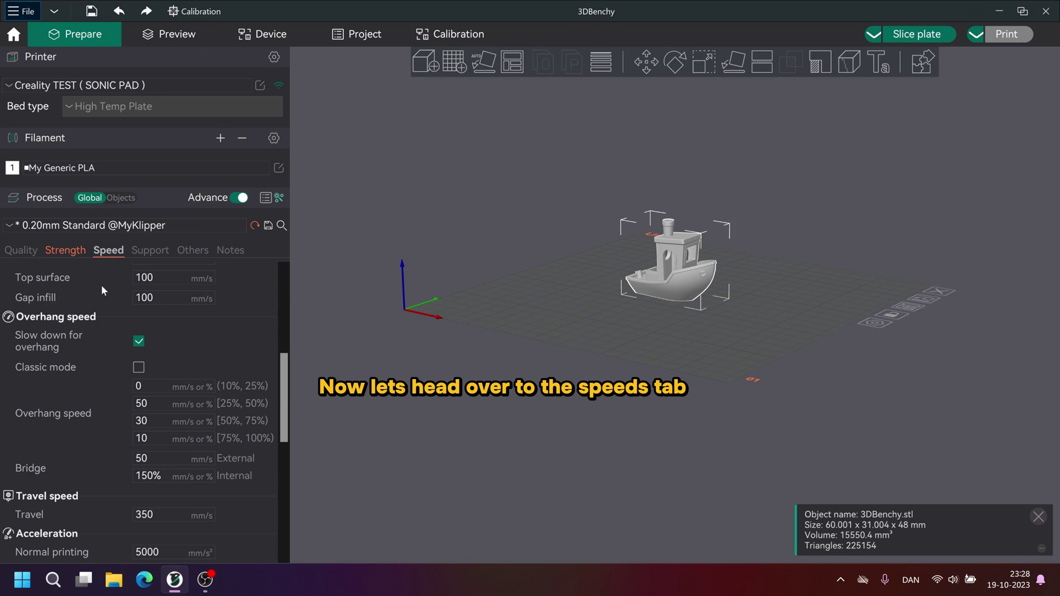
pyautogui.scroll(5, 110, 313)
pyautogui.scroll(2, 110, 313)
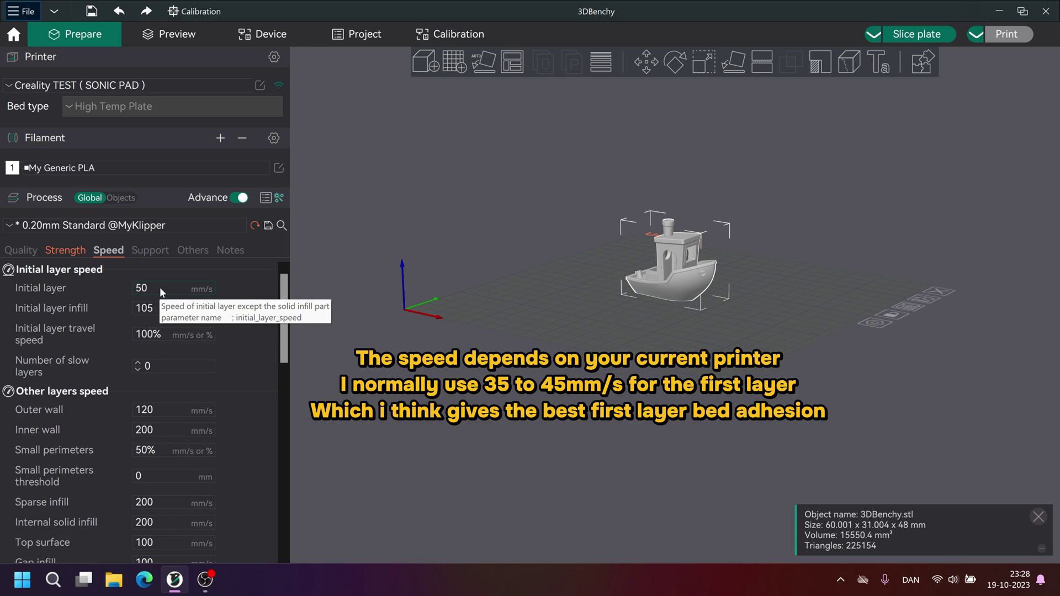
pyautogui.click(160, 288)
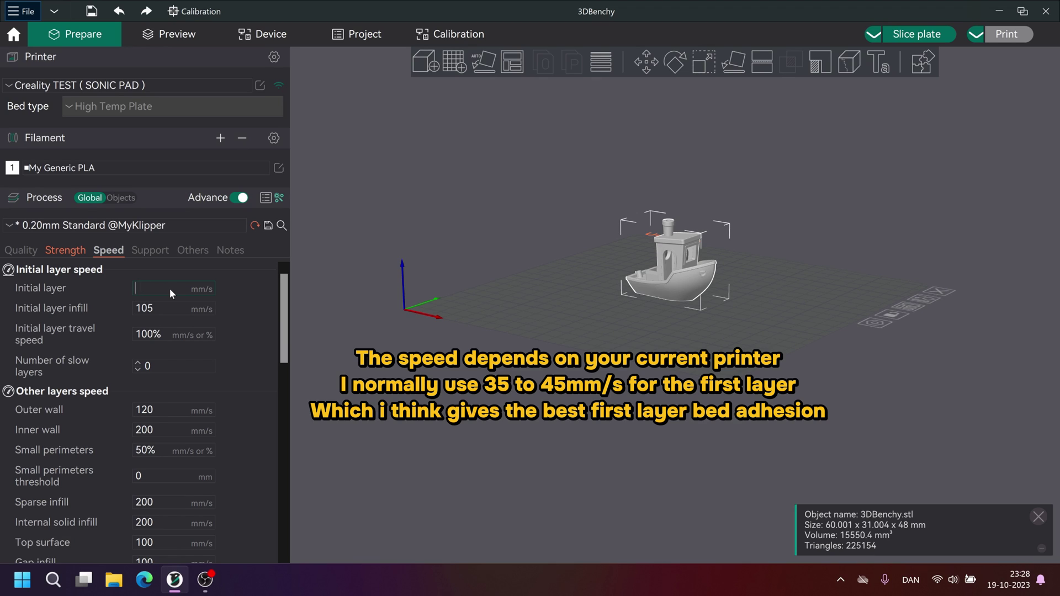
pyautogui.write('35')
pyautogui.click(101, 294)
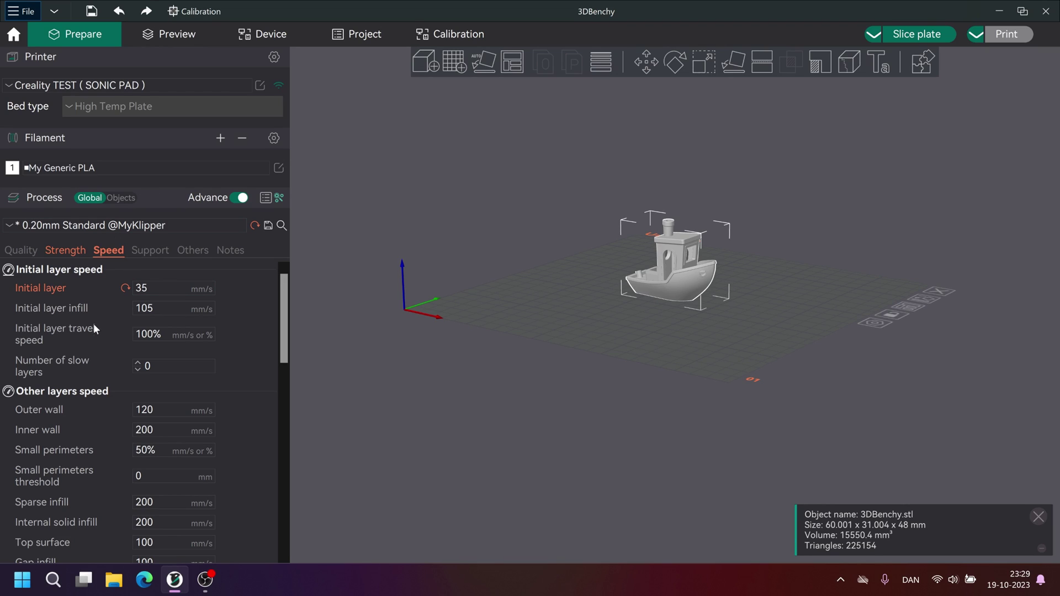
# - Scroll through the remaining speed and acceleration settings, leaving them unchanged
pyautogui.scroll(-2, 108, 338)
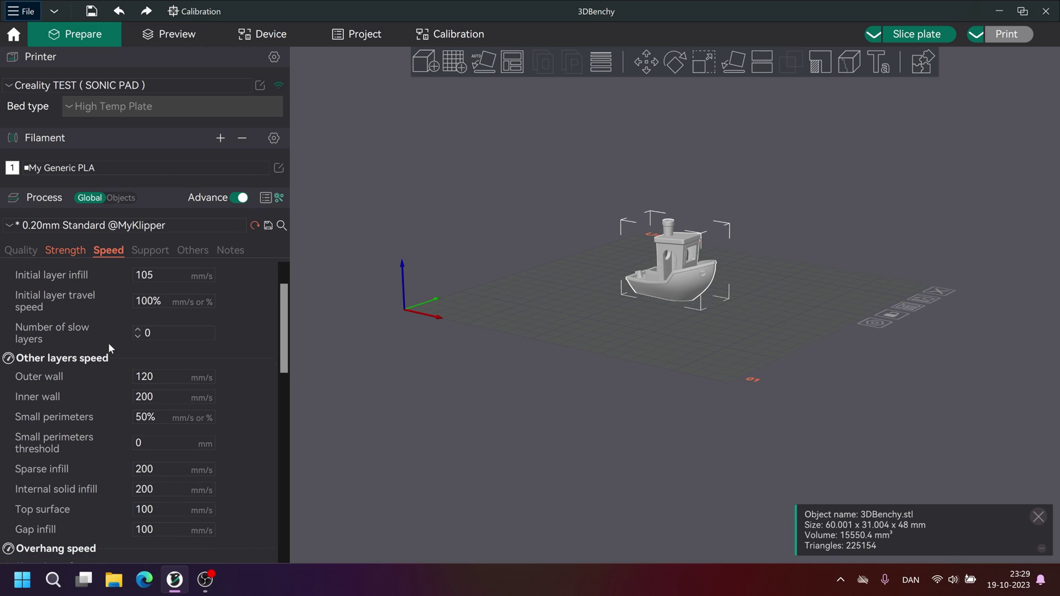
pyautogui.scroll(-4, 99, 331)
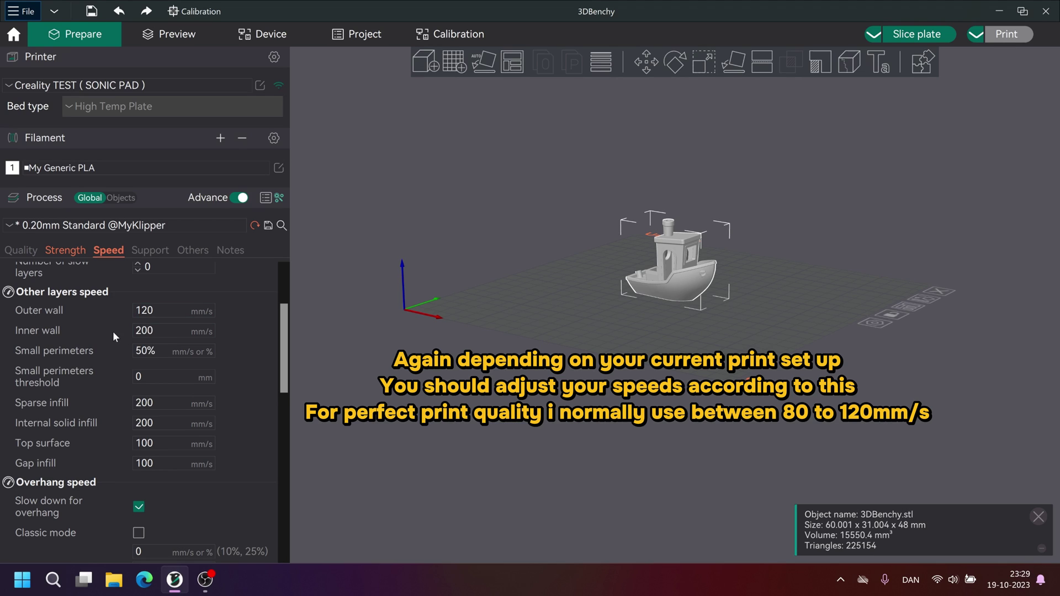
pyautogui.scroll(-1, 112, 334)
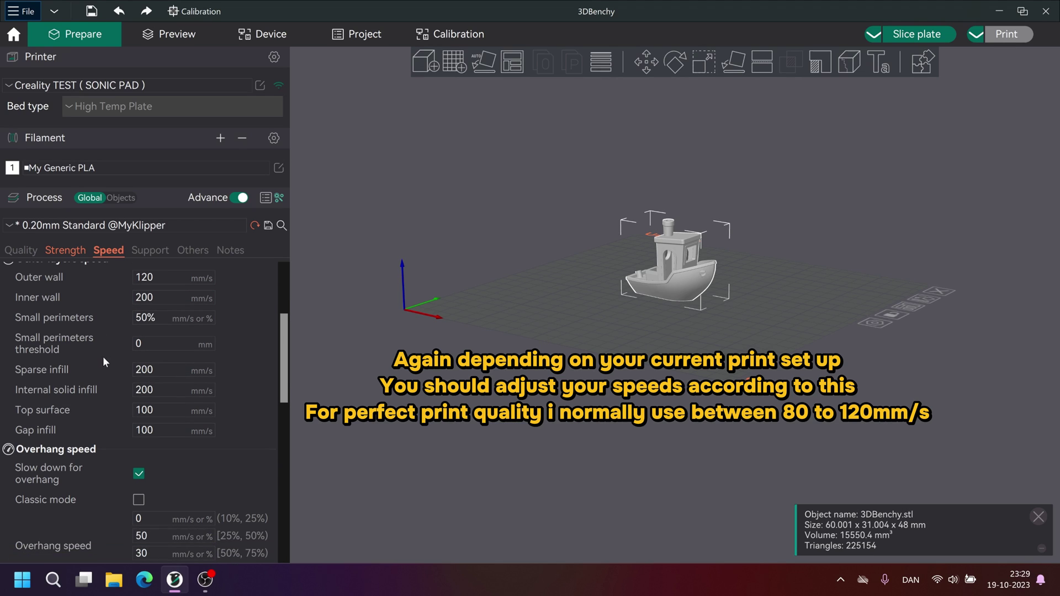
pyautogui.scroll(-1, 104, 362)
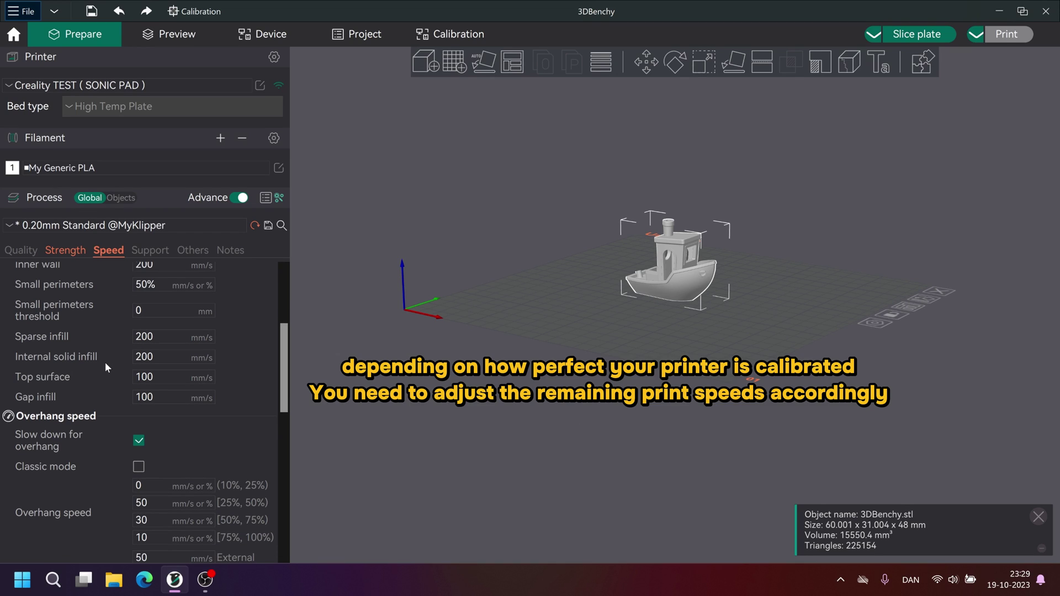
pyautogui.scroll(-3, 111, 359)
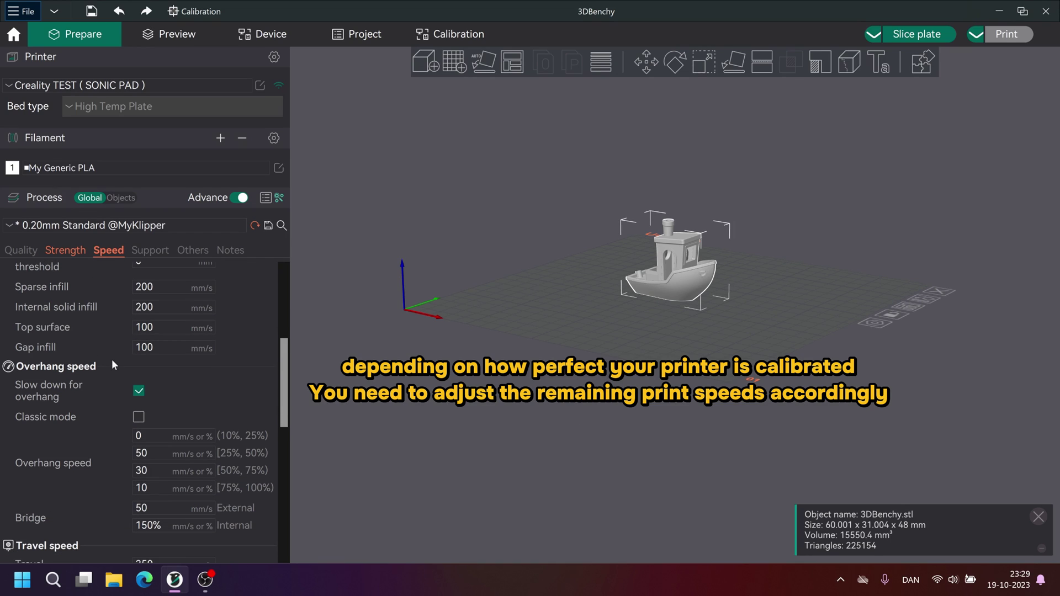
pyautogui.scroll(-1, 111, 359)
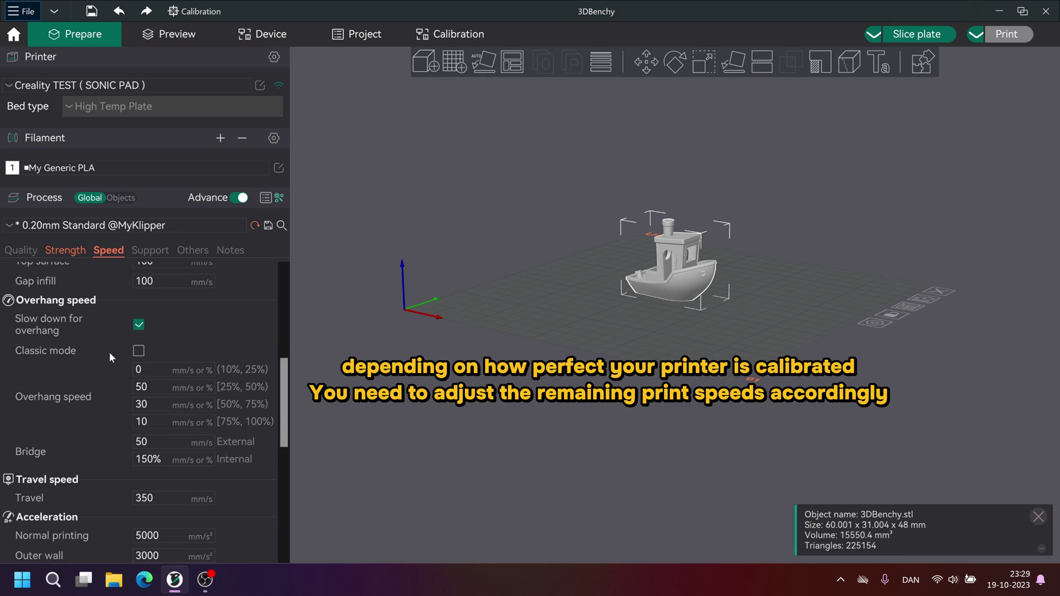
pyautogui.scroll(-2, 109, 353)
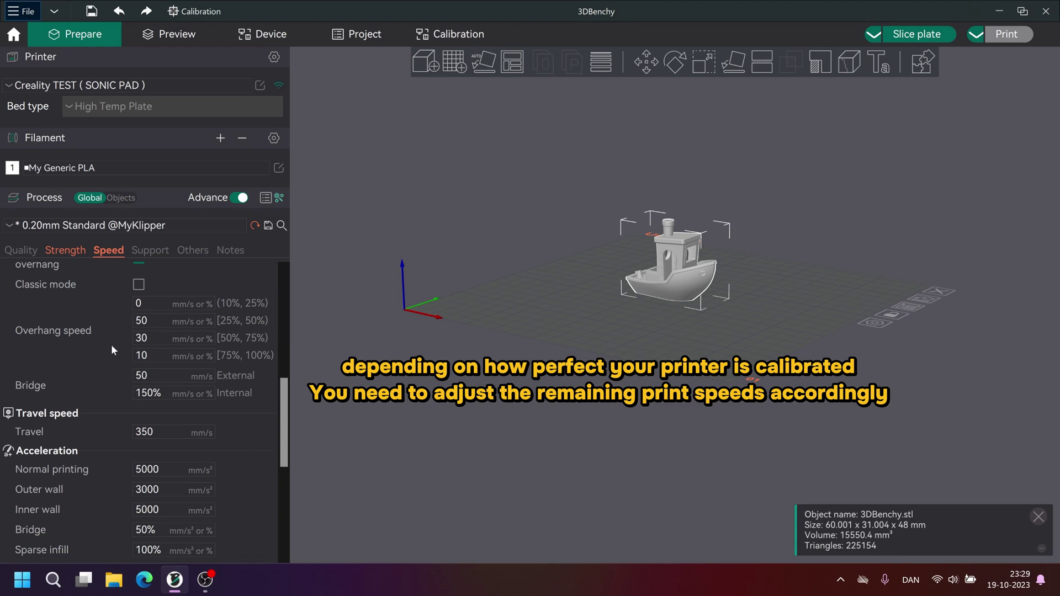
pyautogui.scroll(-2, 103, 365)
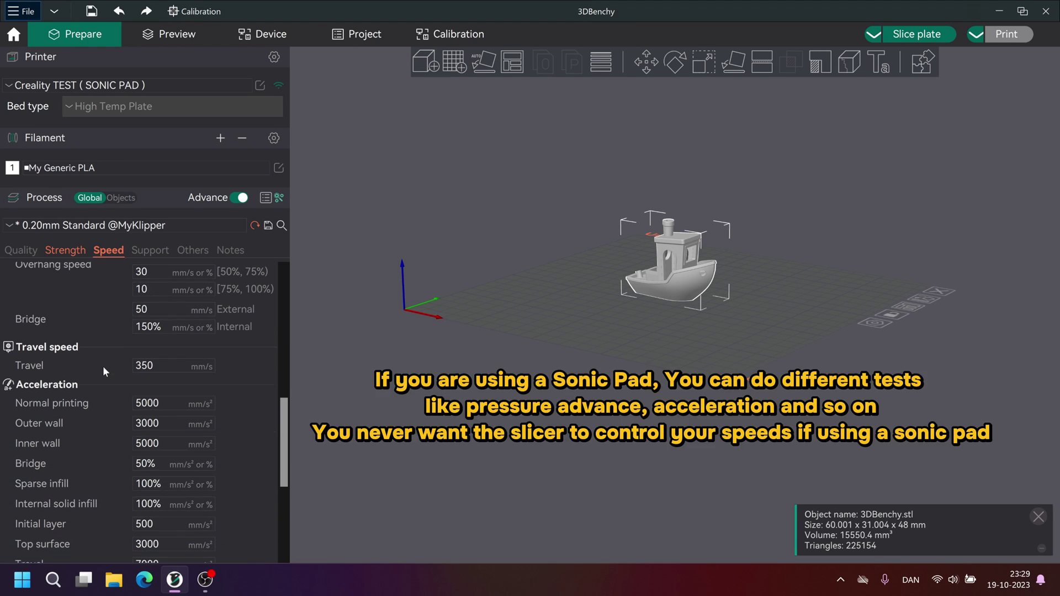
pyautogui.scroll(-1, 107, 366)
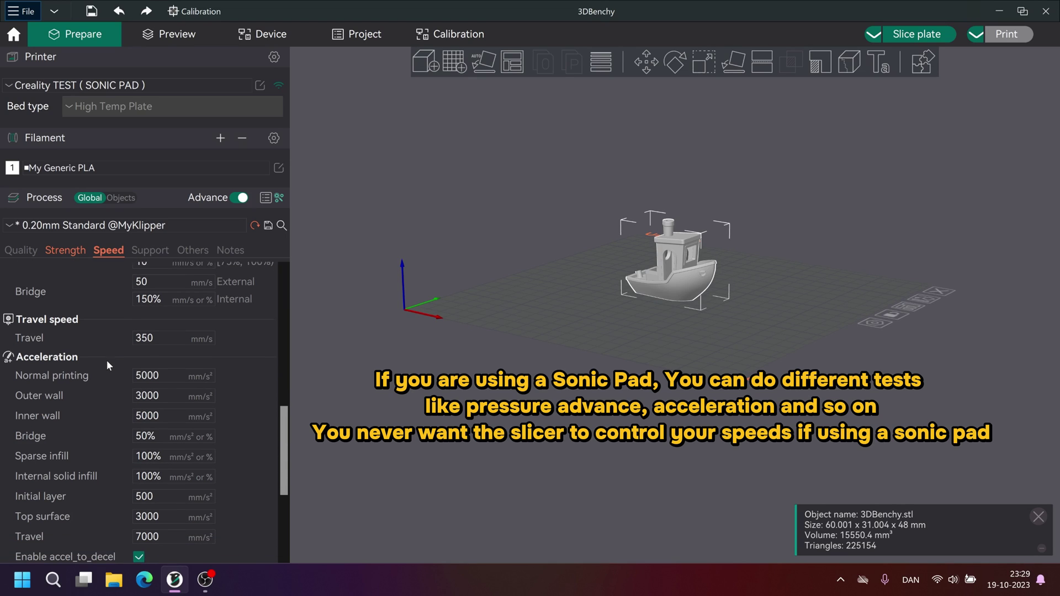
pyautogui.scroll(-1, 109, 383)
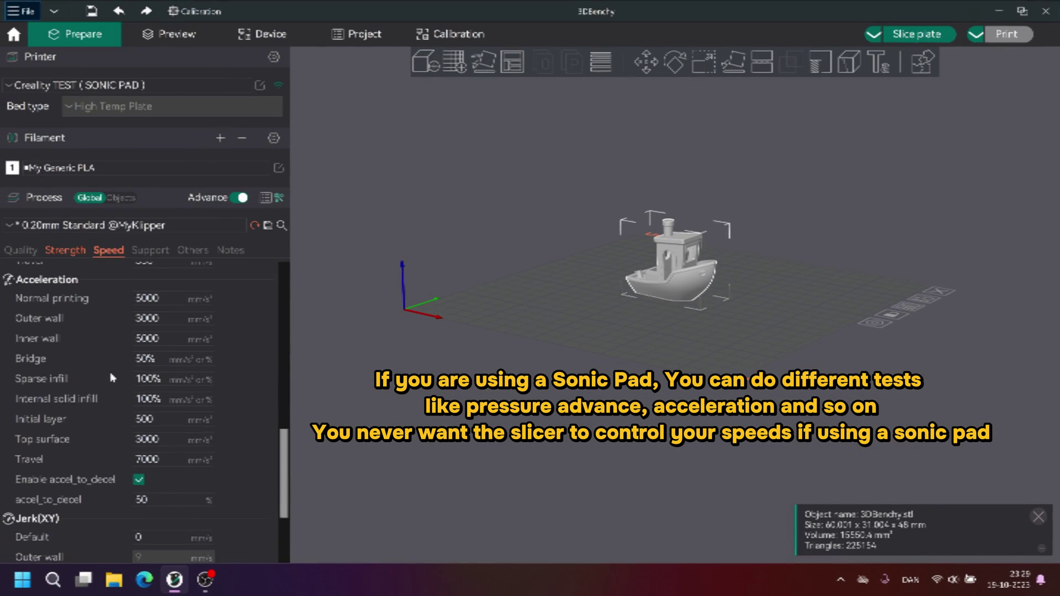
pyautogui.scroll(-1, 110, 372)
pyautogui.scroll(-3, 111, 372)
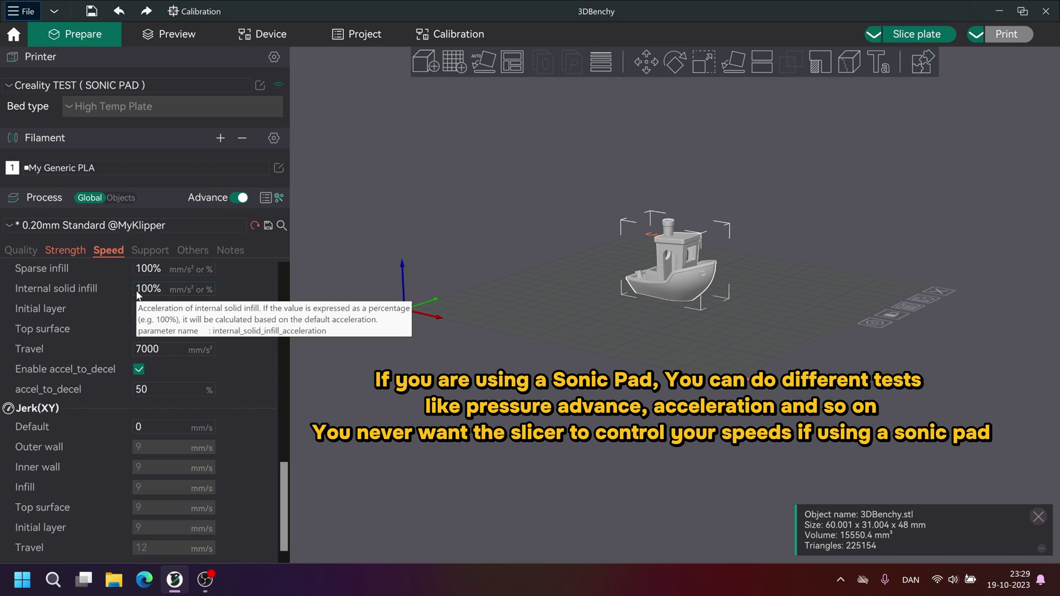
# - Tick Enable support, set the support type to tree(auto), and review the support options
pyautogui.click(148, 251)
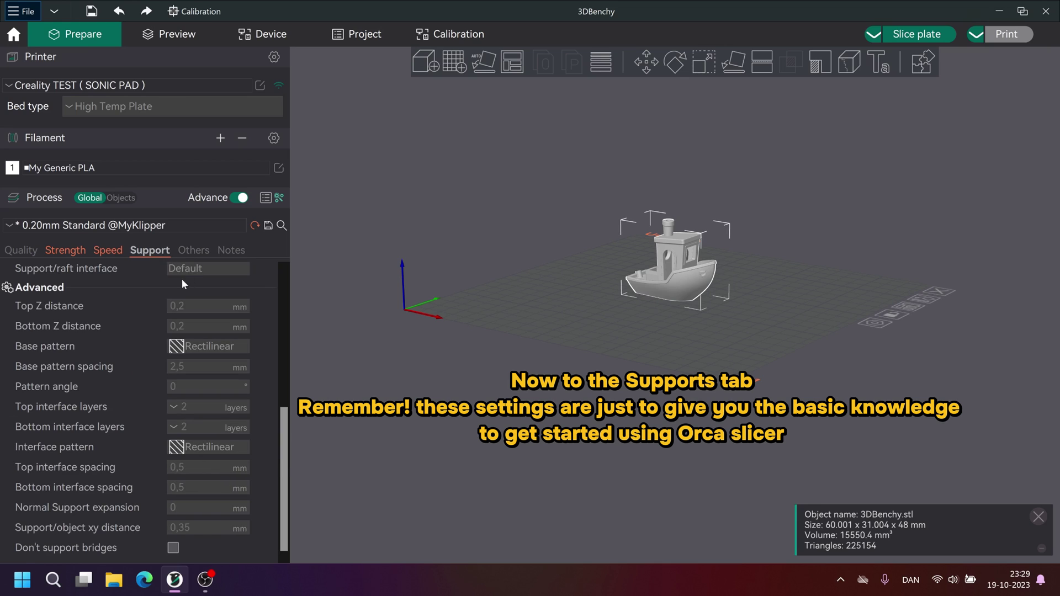
pyautogui.scroll(8, 111, 331)
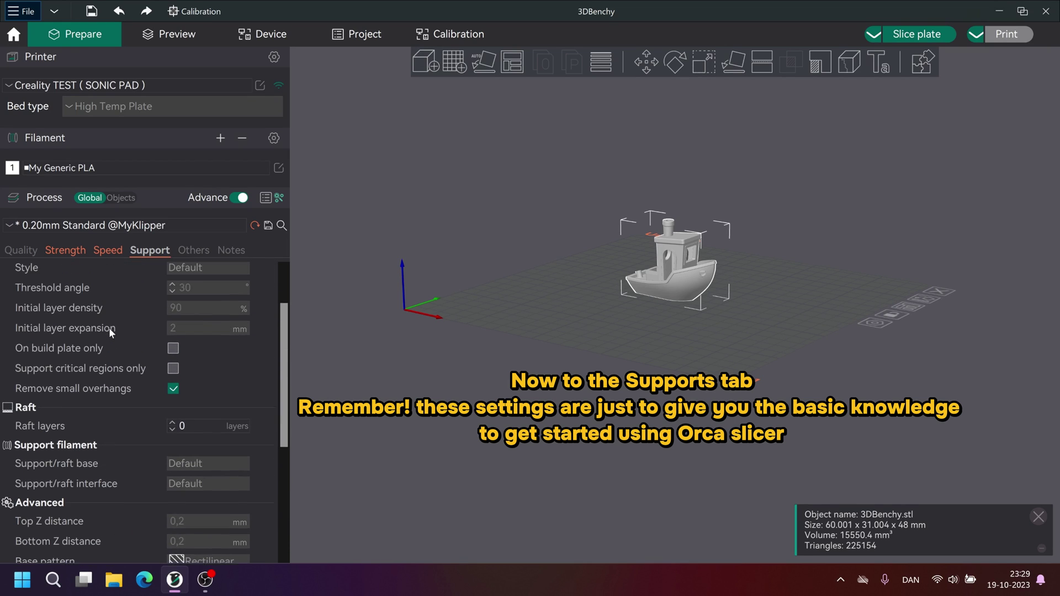
pyautogui.scroll(2, 108, 327)
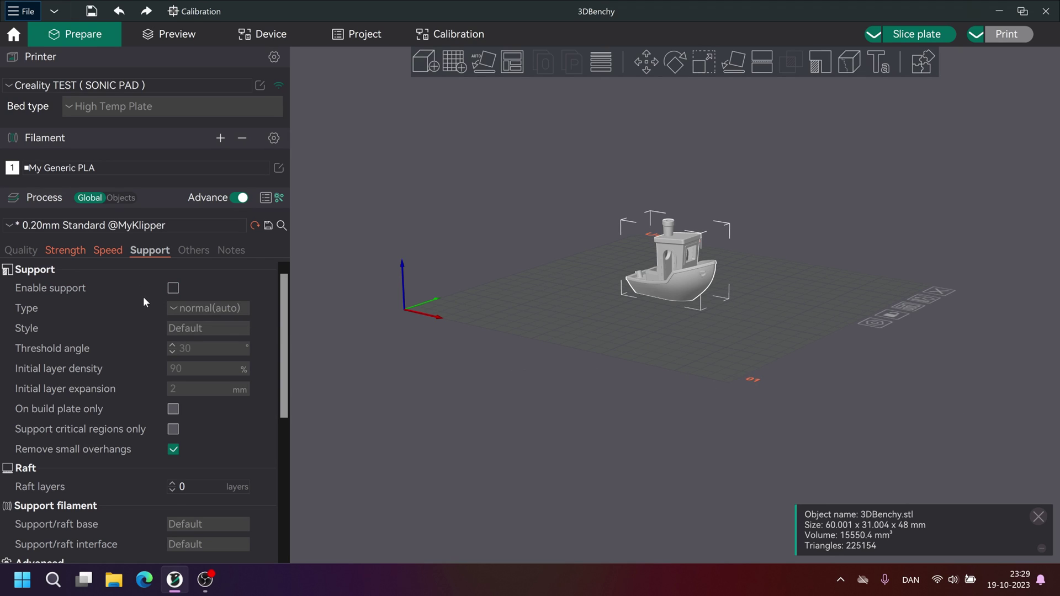
pyautogui.click(173, 288)
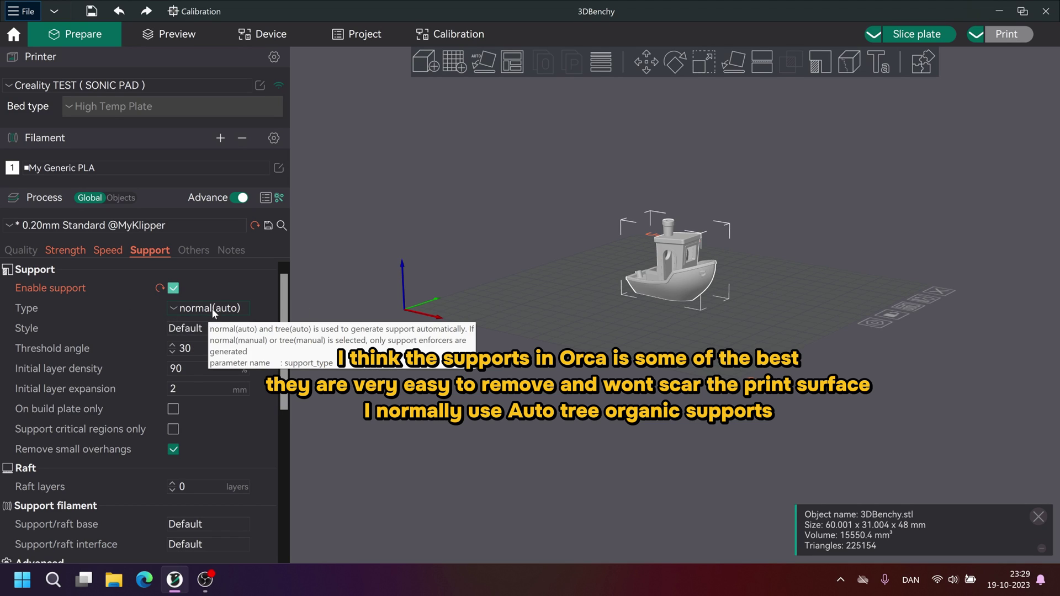
pyautogui.click(211, 308)
pyautogui.click(209, 339)
pyautogui.click(207, 329)
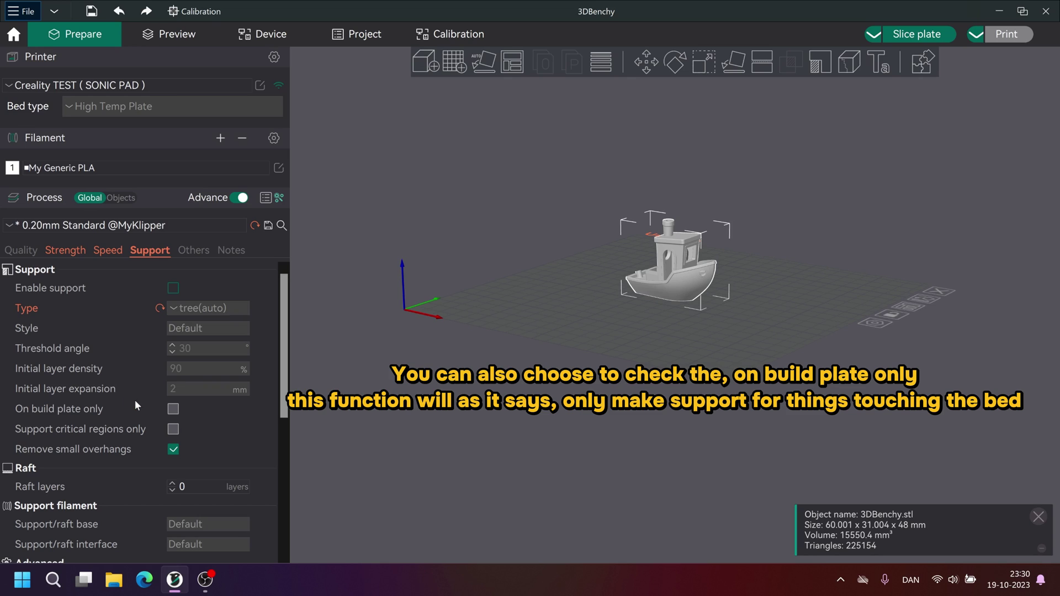
pyautogui.scroll(-2, 135, 402)
pyautogui.scroll(-5, 141, 410)
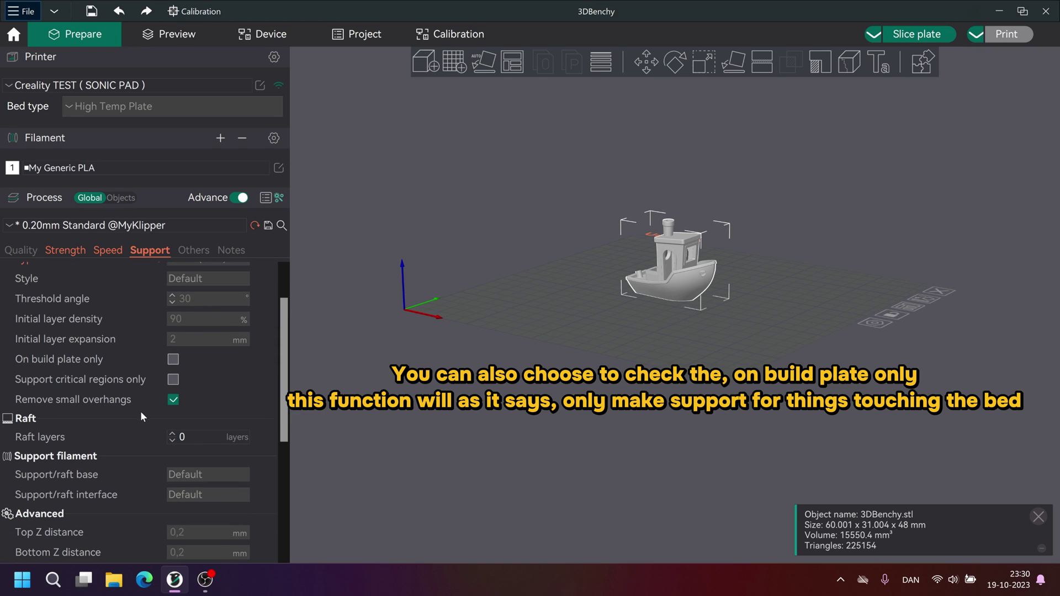
pyautogui.scroll(-5, 141, 415)
pyautogui.scroll(-2, 140, 413)
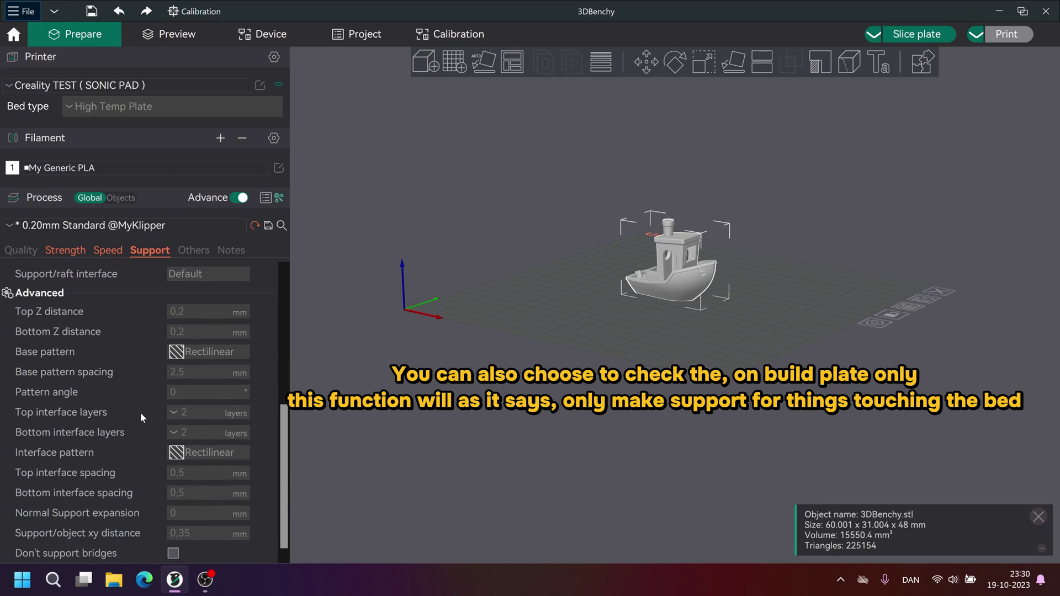
# - Set skirt loops to 2 in the Others settings
pyautogui.click(189, 250)
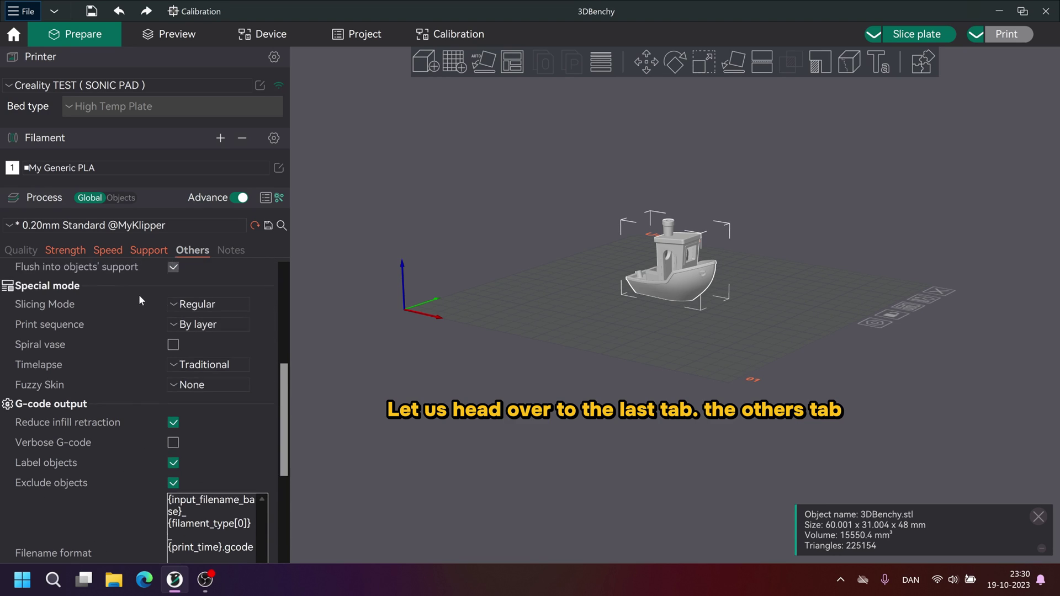
pyautogui.scroll(12, 139, 299)
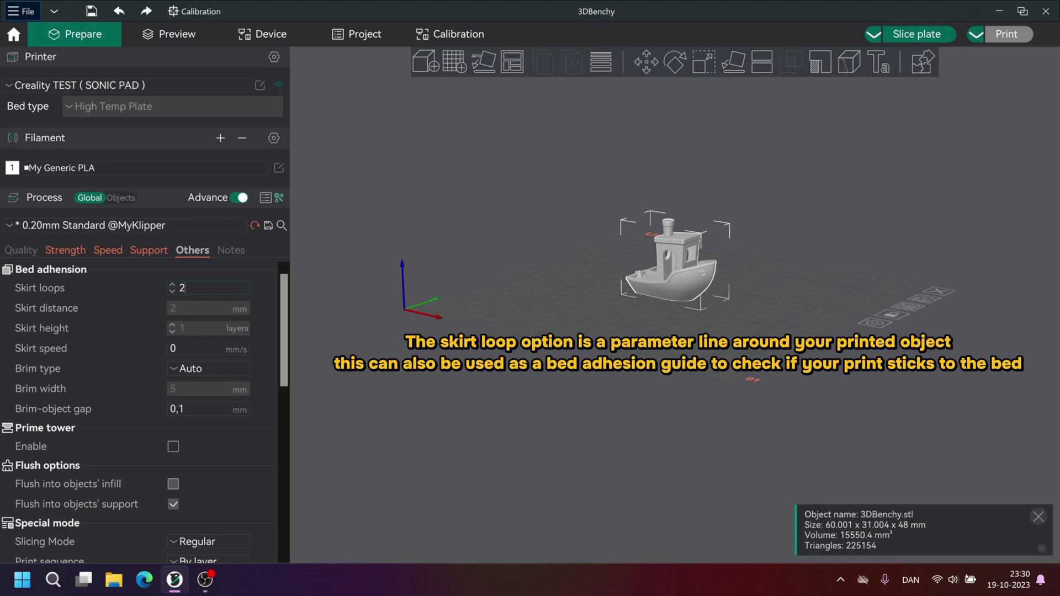
pyautogui.click(137, 294)
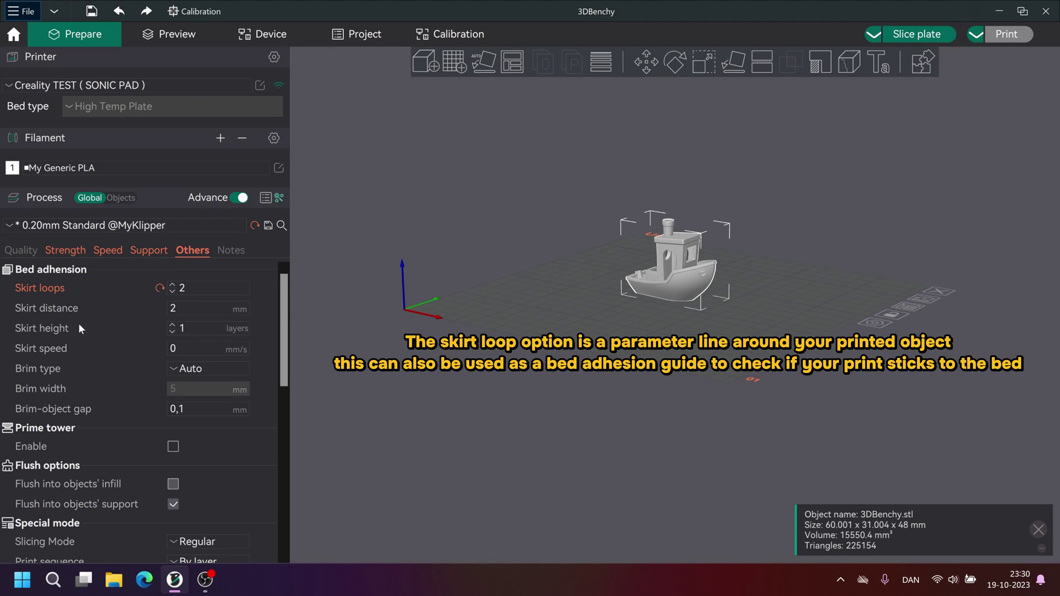
# - Set the brim type to Outer brim only with a 10 mm brim width
pyautogui.click(204, 369)
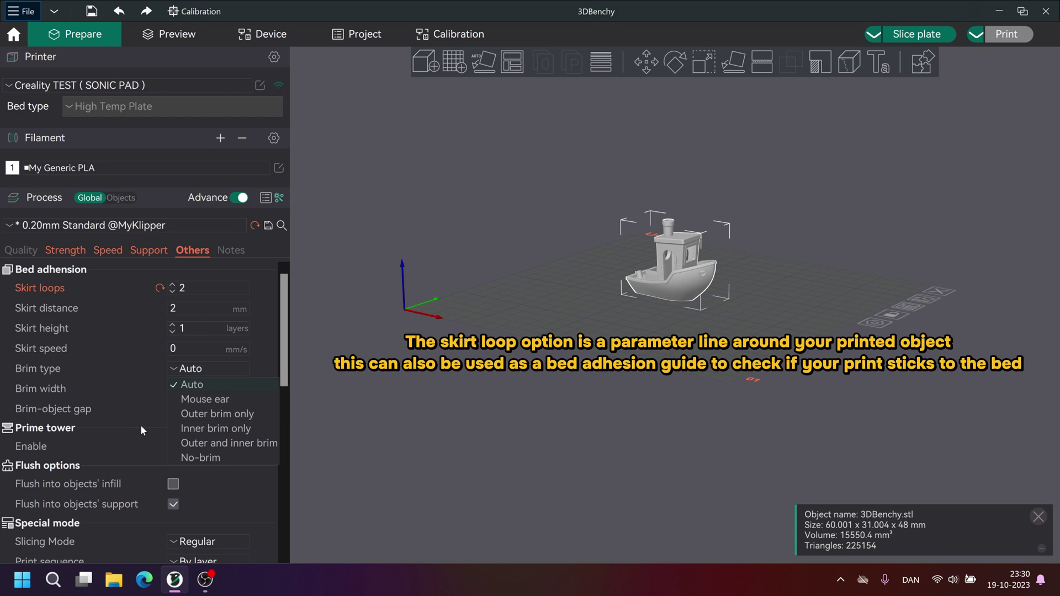
pyautogui.click(213, 413)
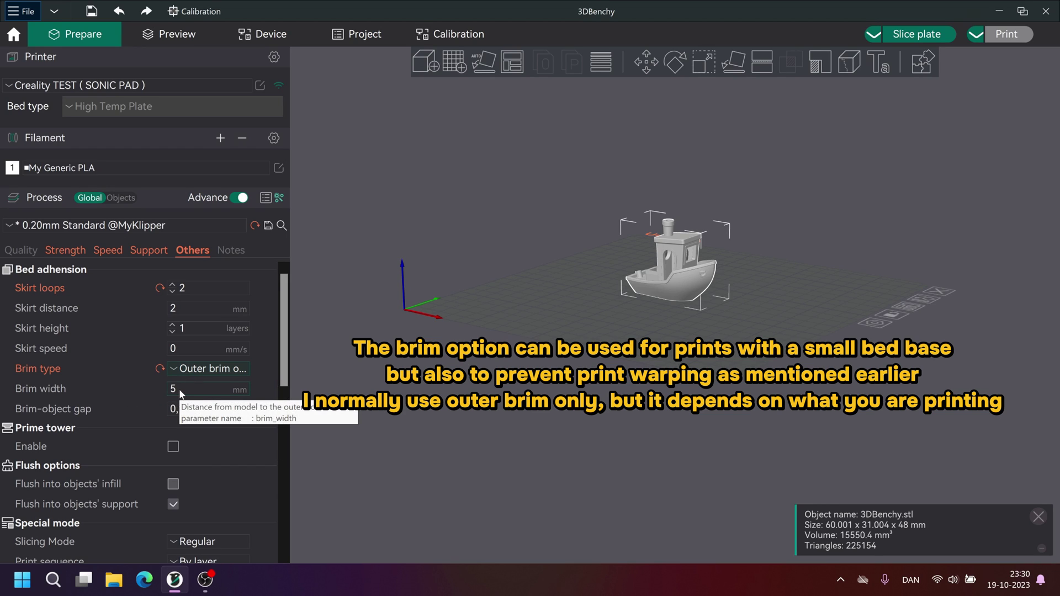
pyautogui.doubleClick(209, 389)
pyautogui.write('10')
pyautogui.click(122, 402)
pyautogui.scroll(-1, 138, 431)
pyautogui.scroll(-1, 138, 431)
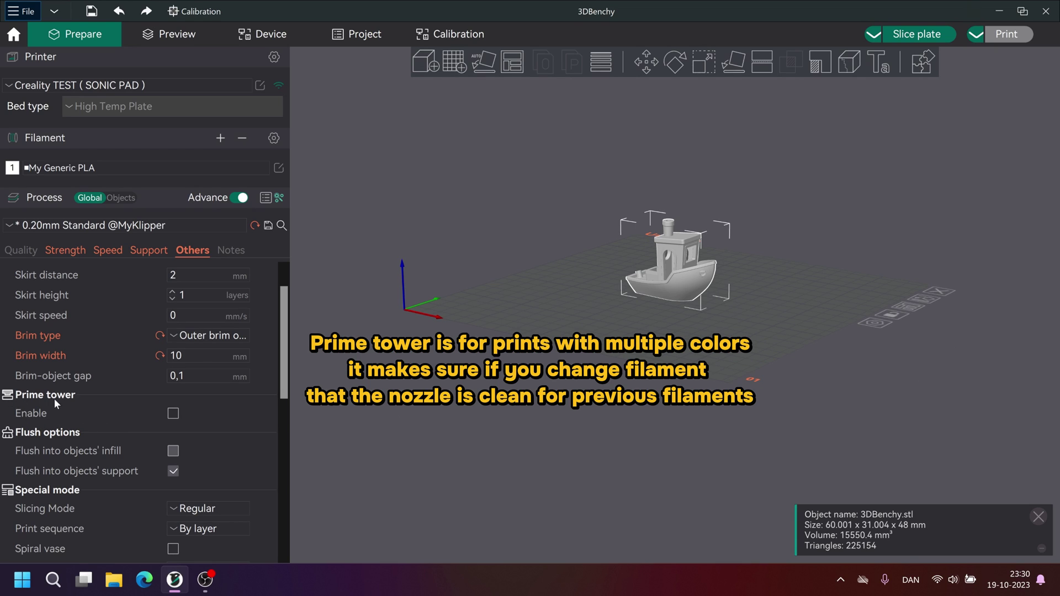
pyautogui.moveTo(173, 413)
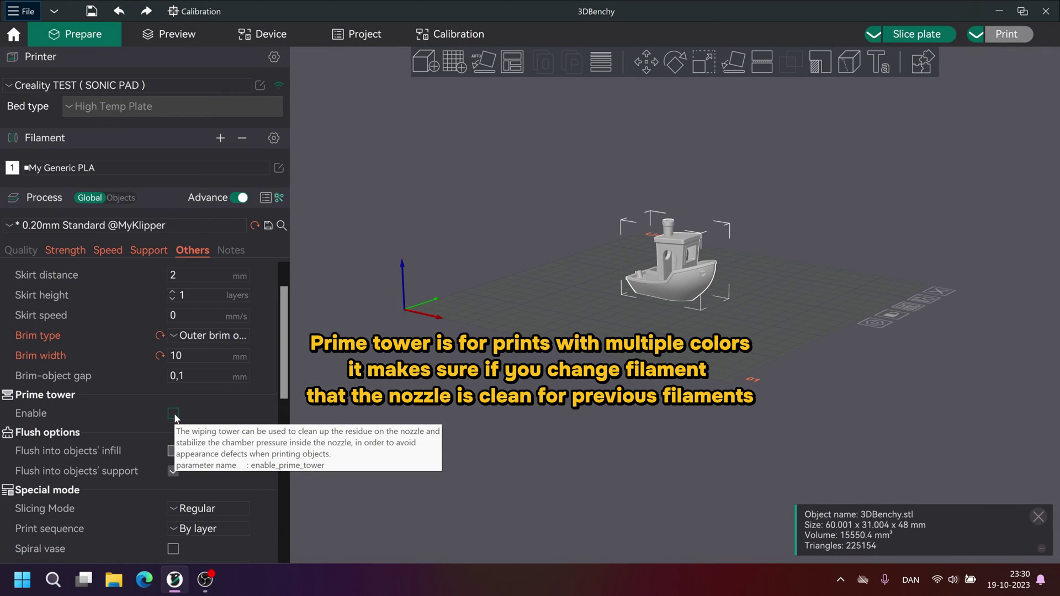
pyautogui.scroll(-4, 128, 410)
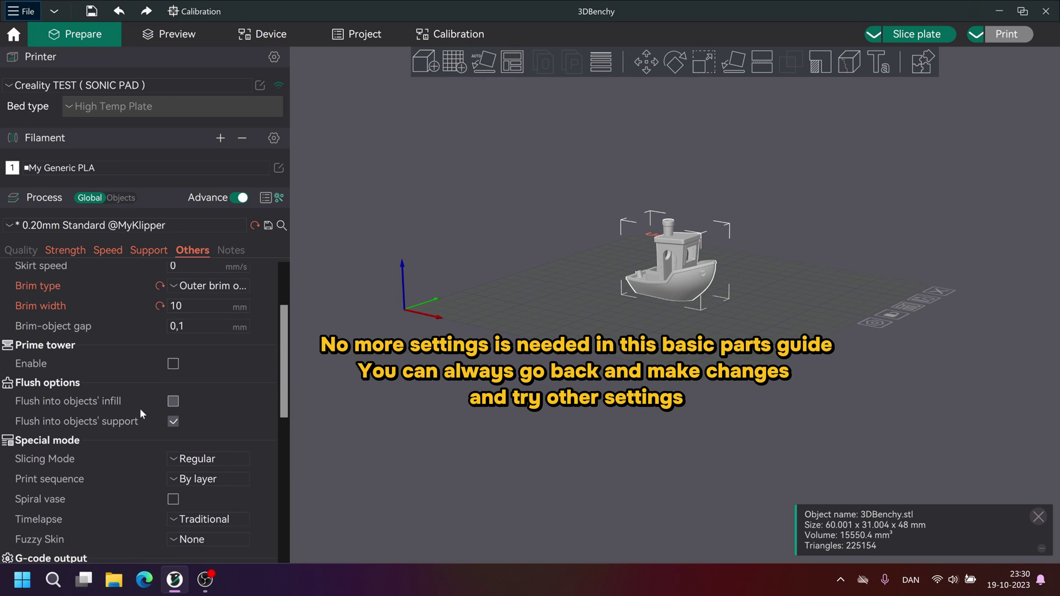
pyautogui.scroll(-5, 140, 412)
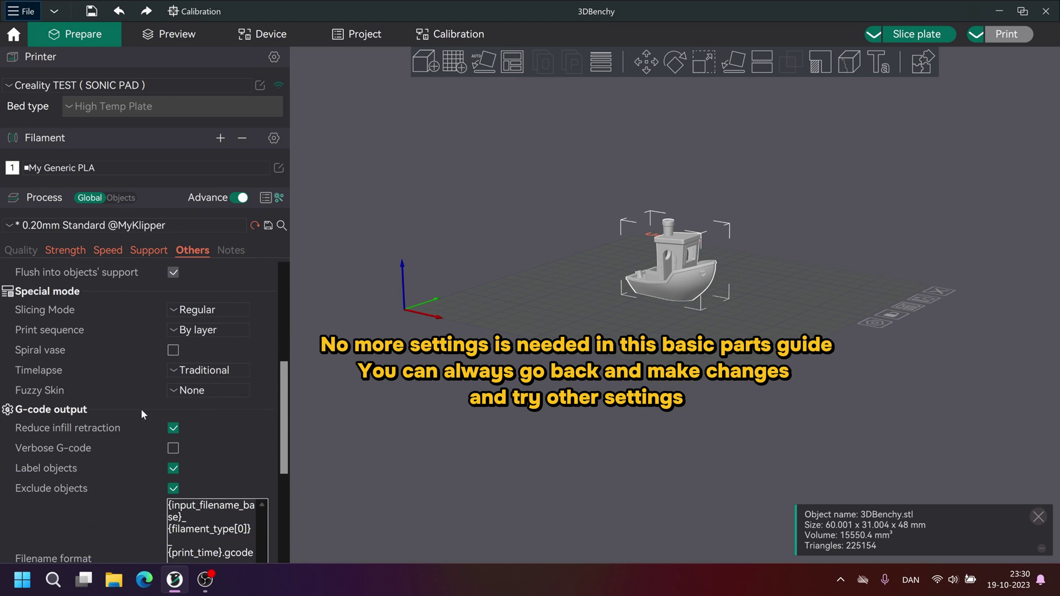
pyautogui.scroll(-3, 141, 414)
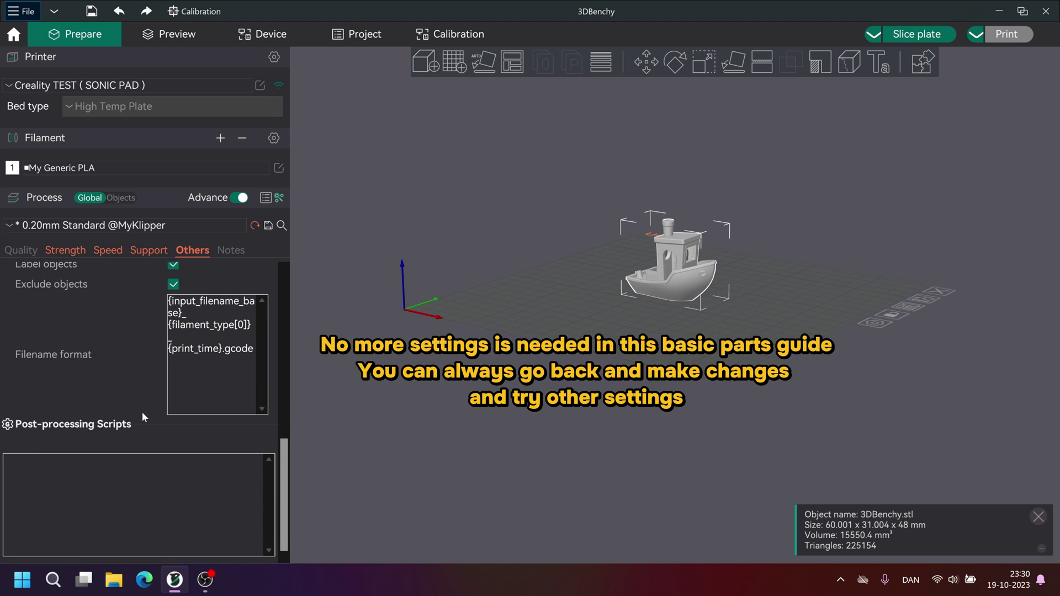
pyautogui.scroll(8, 141, 411)
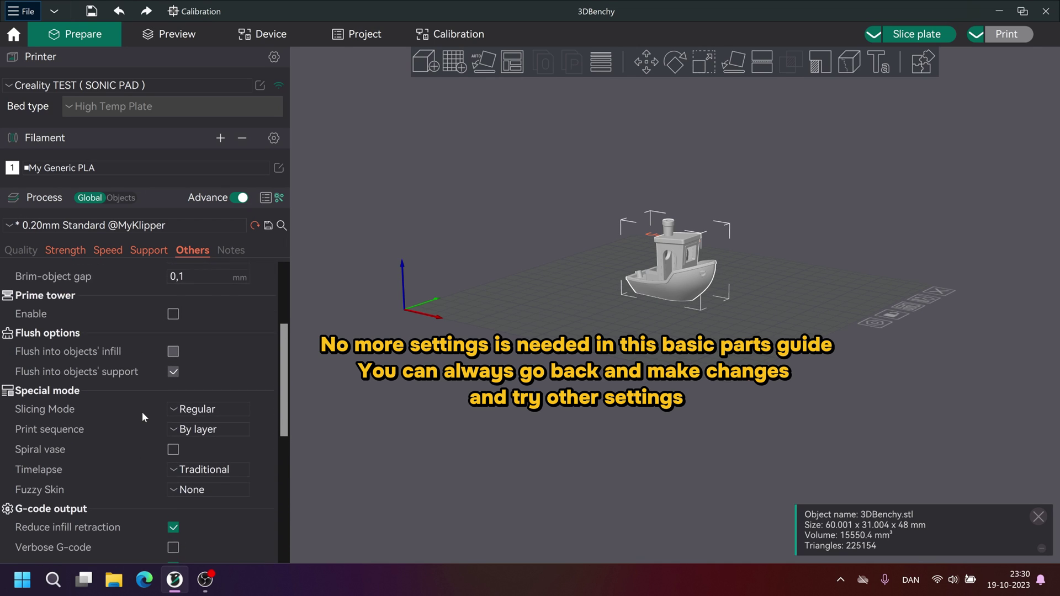
pyautogui.scroll(2, 142, 412)
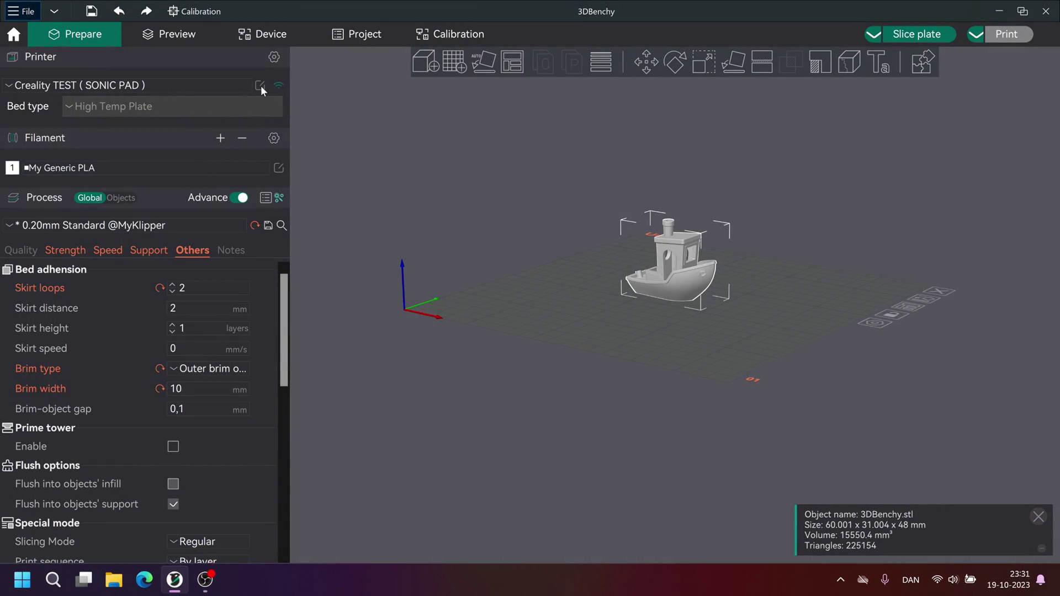
# - Open the Sonic Pad printer settings and leave the nozzle type as Undefine
pyautogui.click(260, 86)
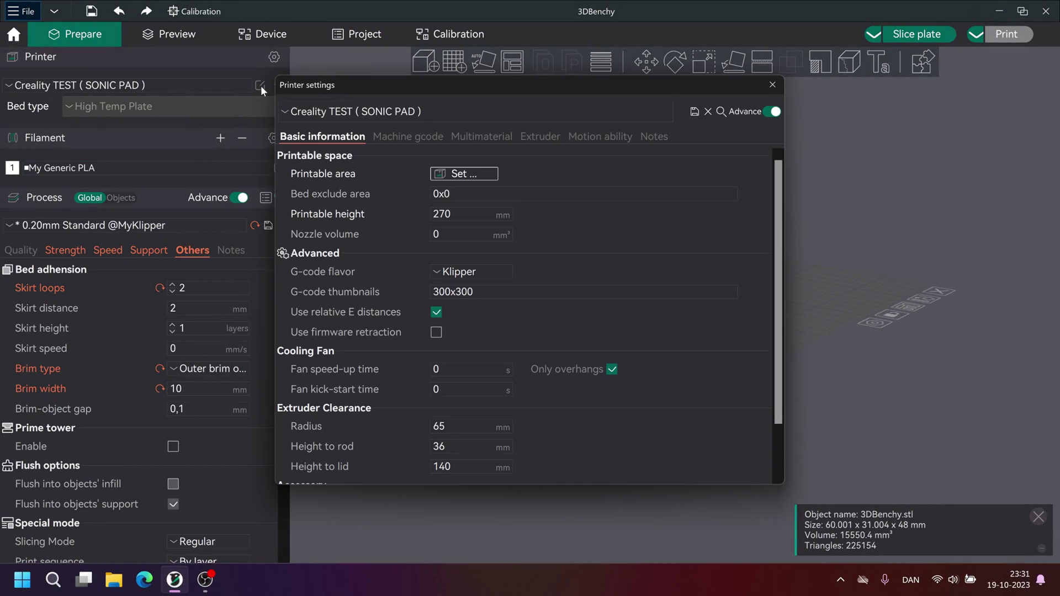
pyautogui.scroll(-2, 538, 276)
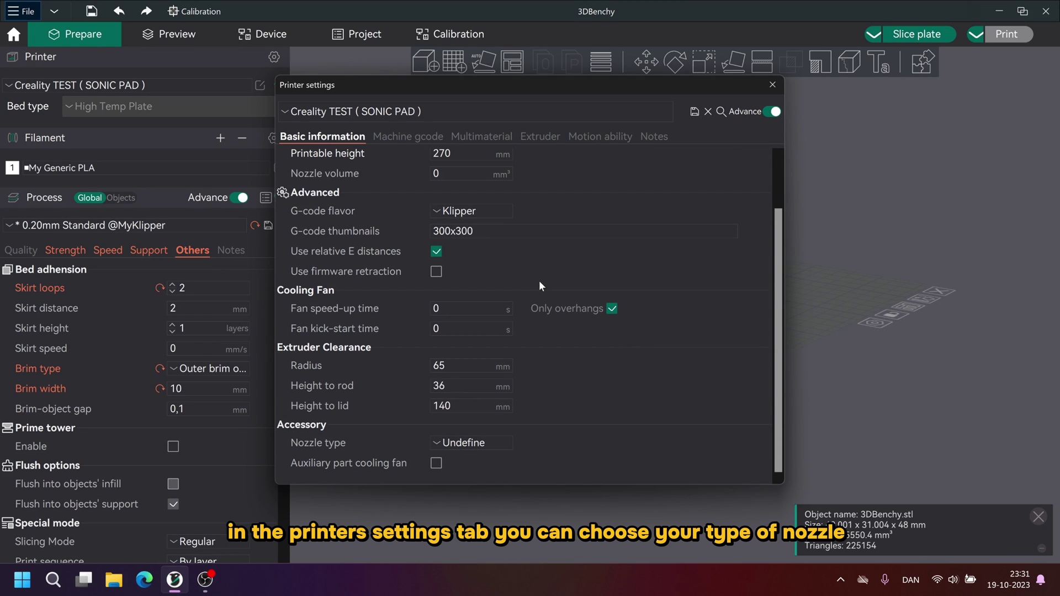
pyautogui.click(457, 449)
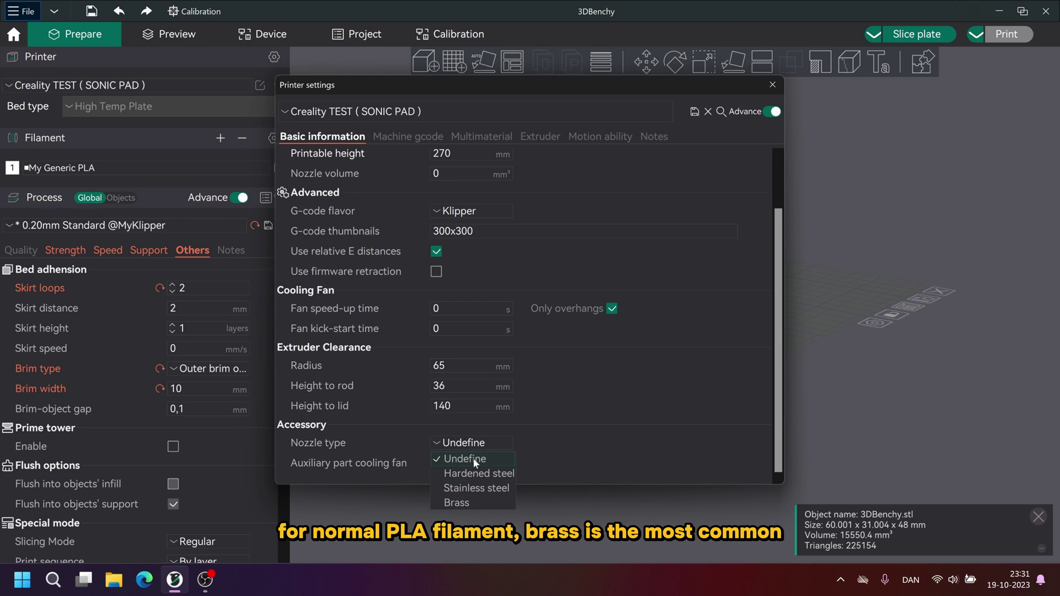
pyautogui.click(602, 443)
# - Show the Machine G-code page with PRINT_START temperatures and PRINT_END
pyautogui.scroll(1, 526, 270)
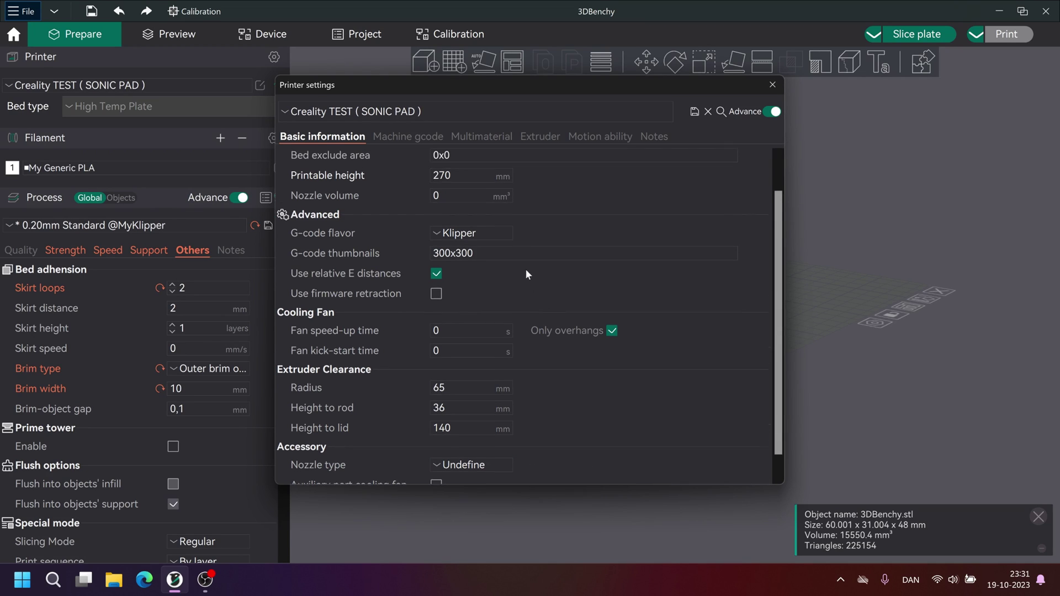
pyautogui.scroll(2, 526, 269)
pyautogui.click(409, 137)
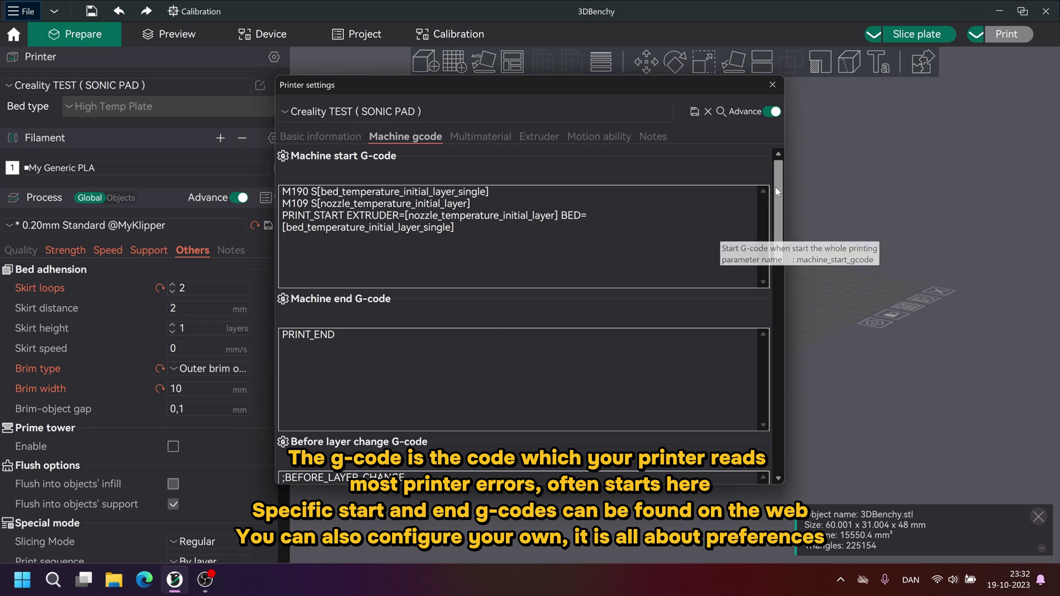
pyautogui.moveTo(775, 187)
pyautogui.mouseDown()
pyautogui.moveTo(776, 245)
pyautogui.moveTo(776, 178)
pyautogui.mouseUp()
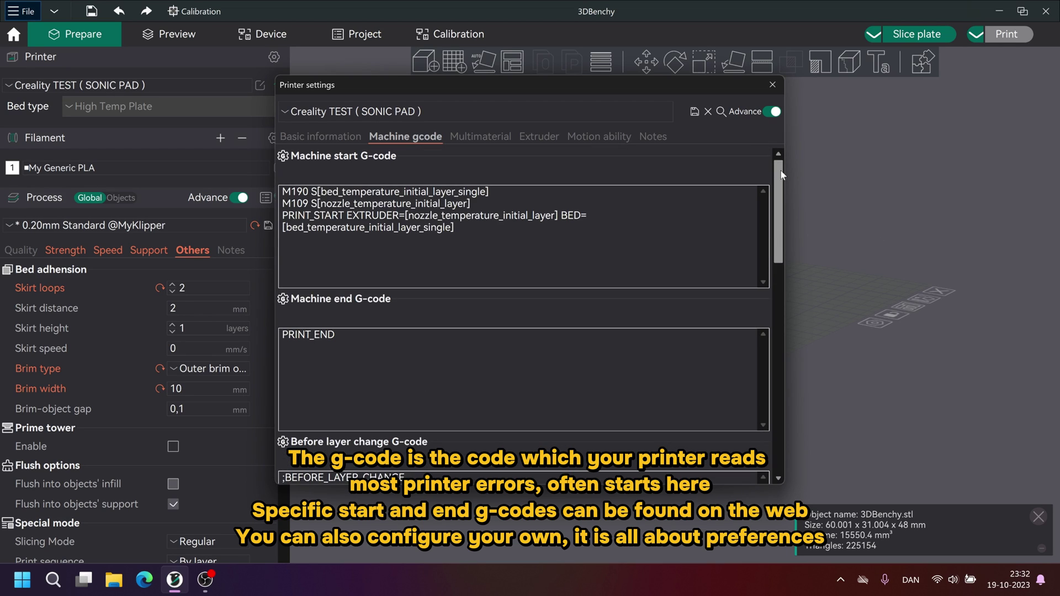
# - Review the Extruder page: 0.4 mm nozzle, 0.8 mm retraction, 0.4 mm Z hop, 30 mm/s retraction speed
pyautogui.click(488, 138)
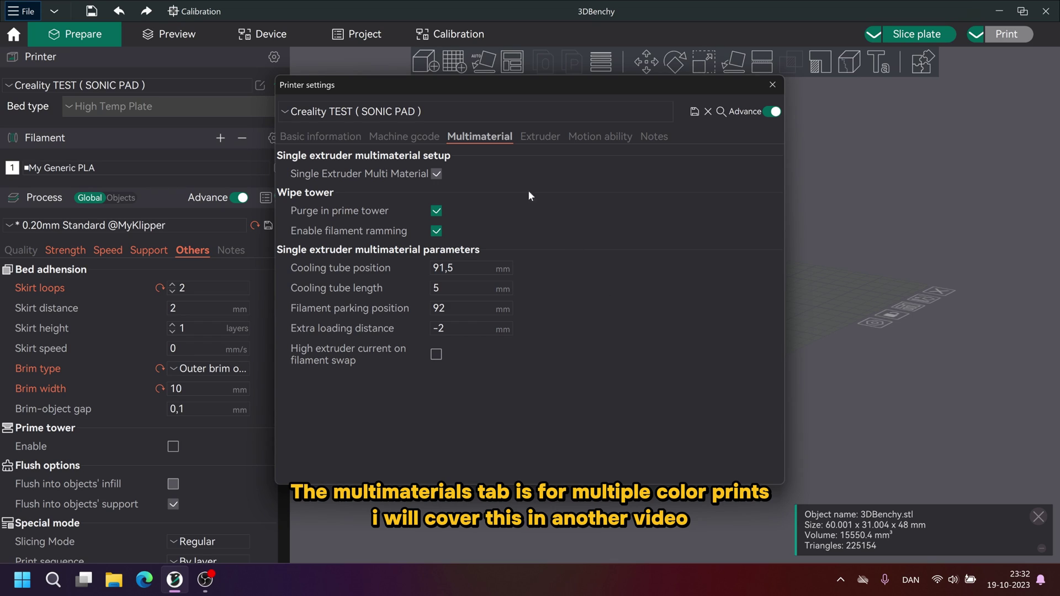
pyautogui.click(535, 137)
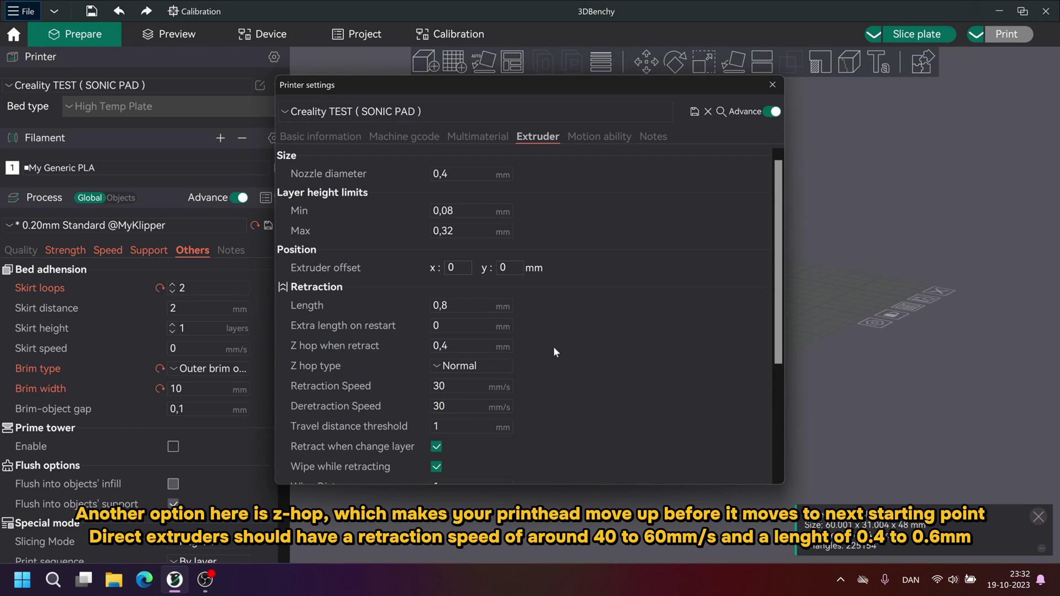
pyautogui.scroll(-2, 553, 348)
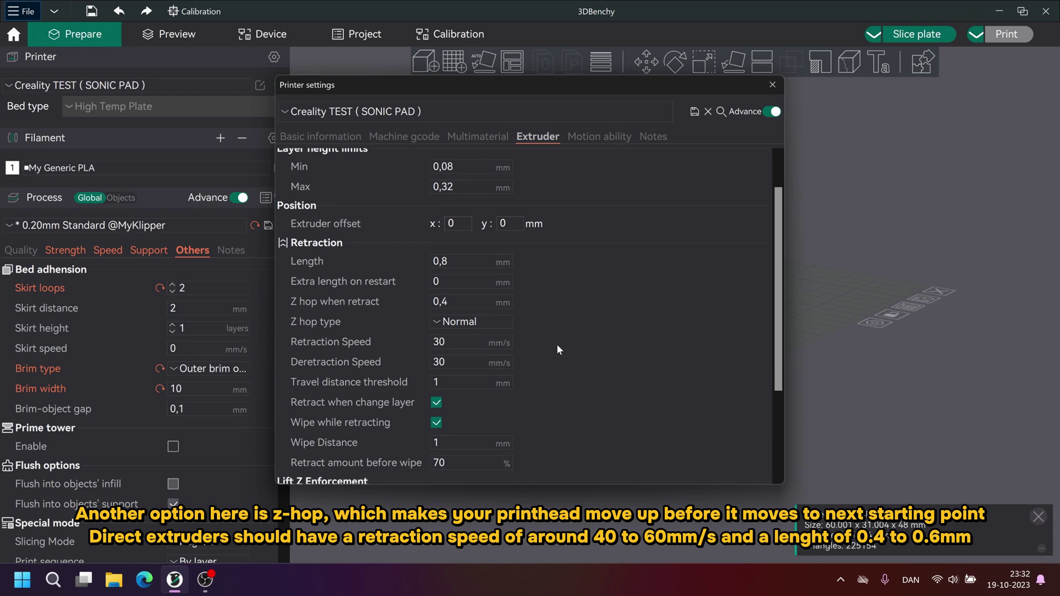
pyautogui.scroll(-5, 557, 350)
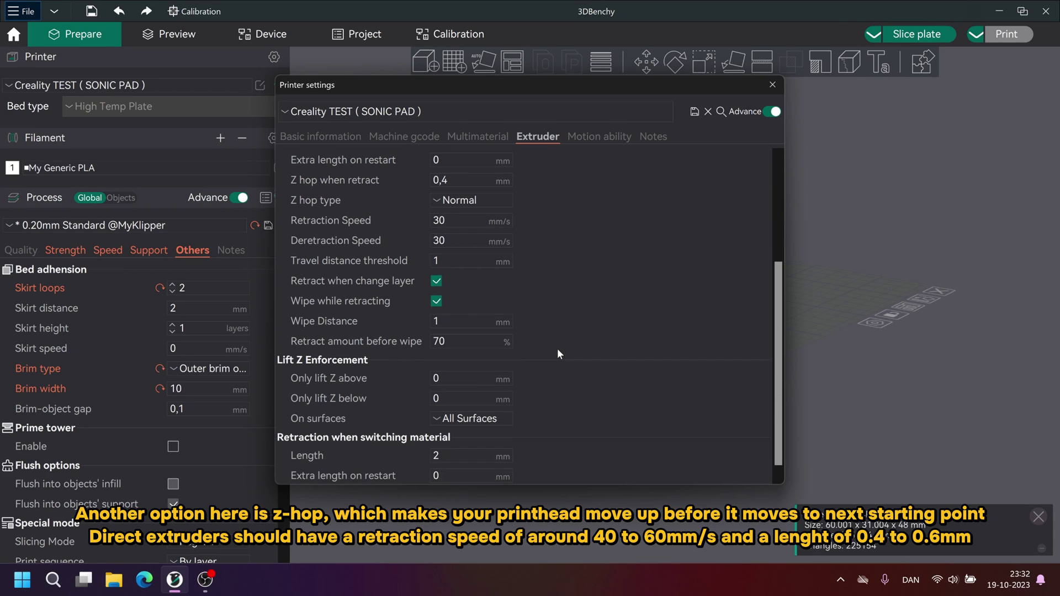
pyautogui.scroll(-1, 558, 354)
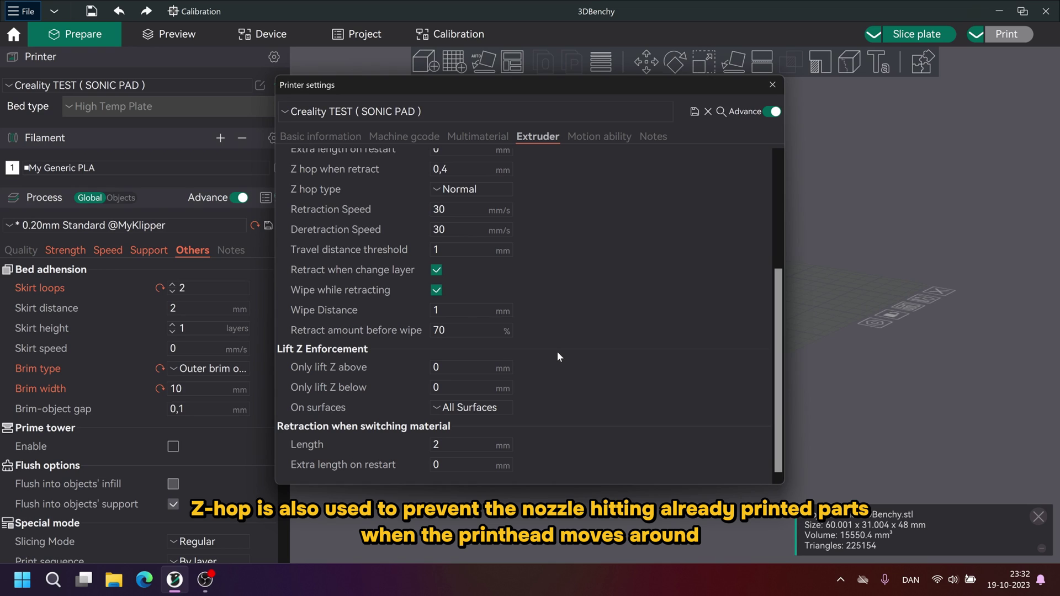
pyautogui.scroll(5, 556, 351)
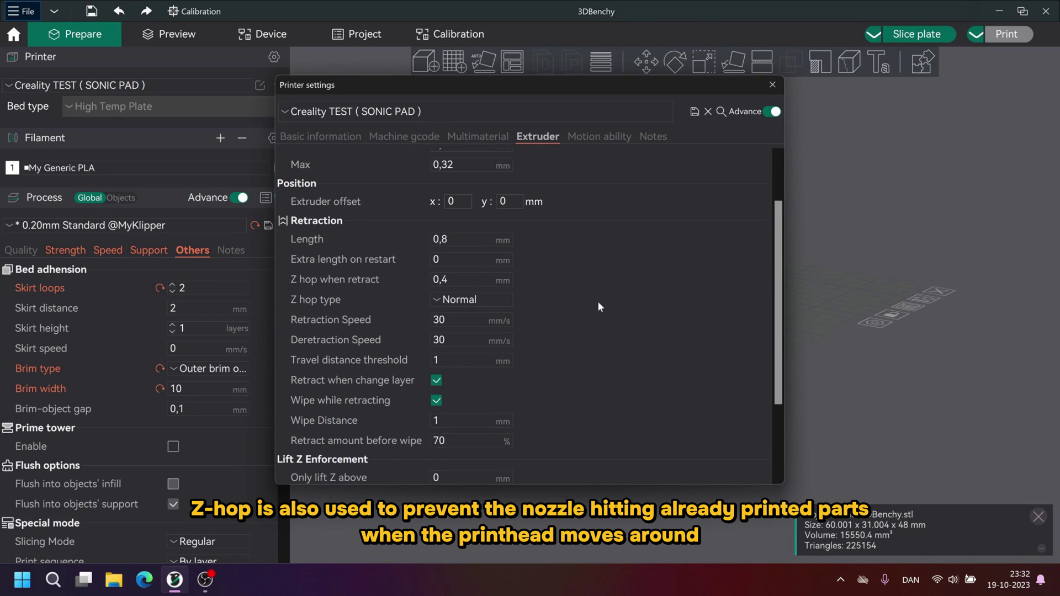
pyautogui.scroll(3, 598, 295)
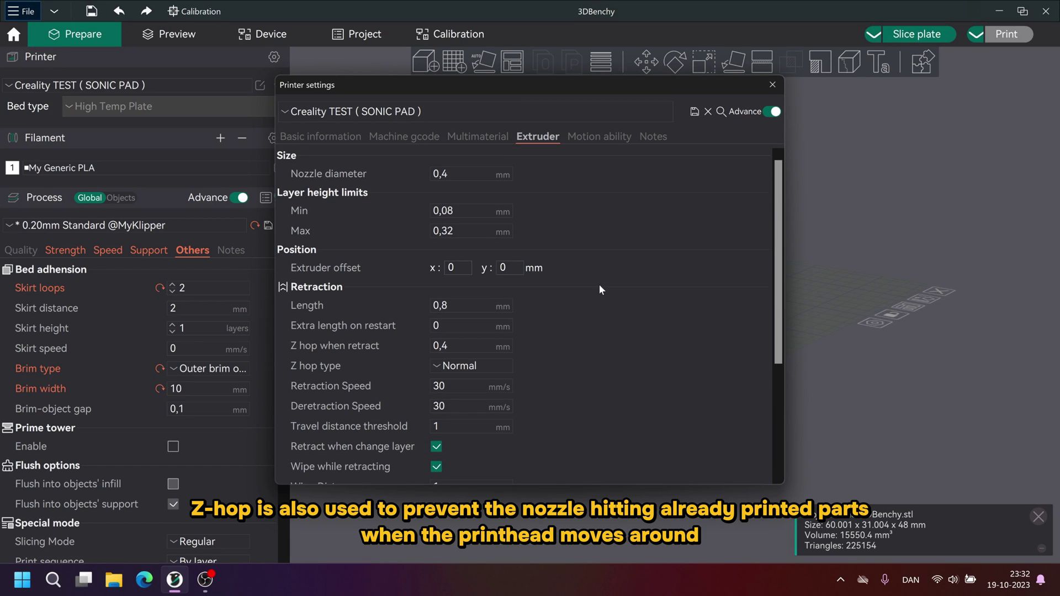
# - Look through the printer's Motion ability limits in the printer settings
pyautogui.click(578, 136)
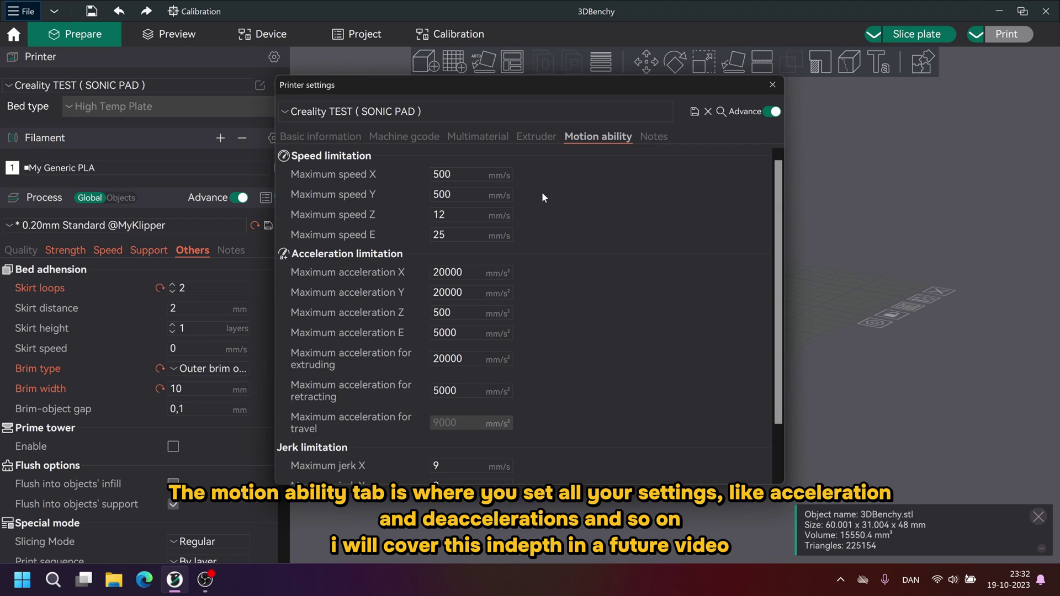
pyautogui.scroll(-3, 548, 199)
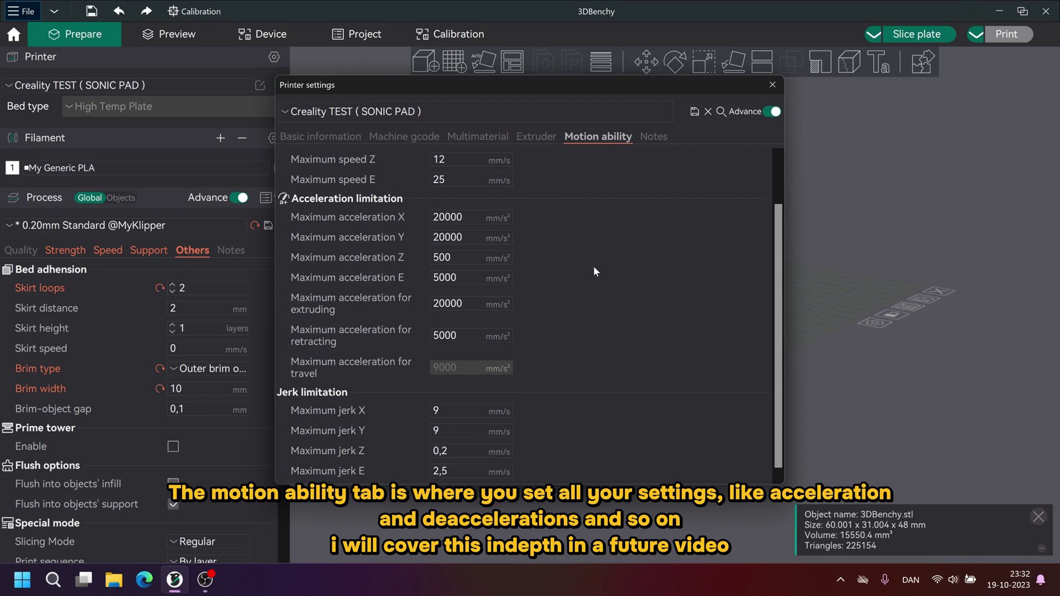
pyautogui.scroll(3, 592, 271)
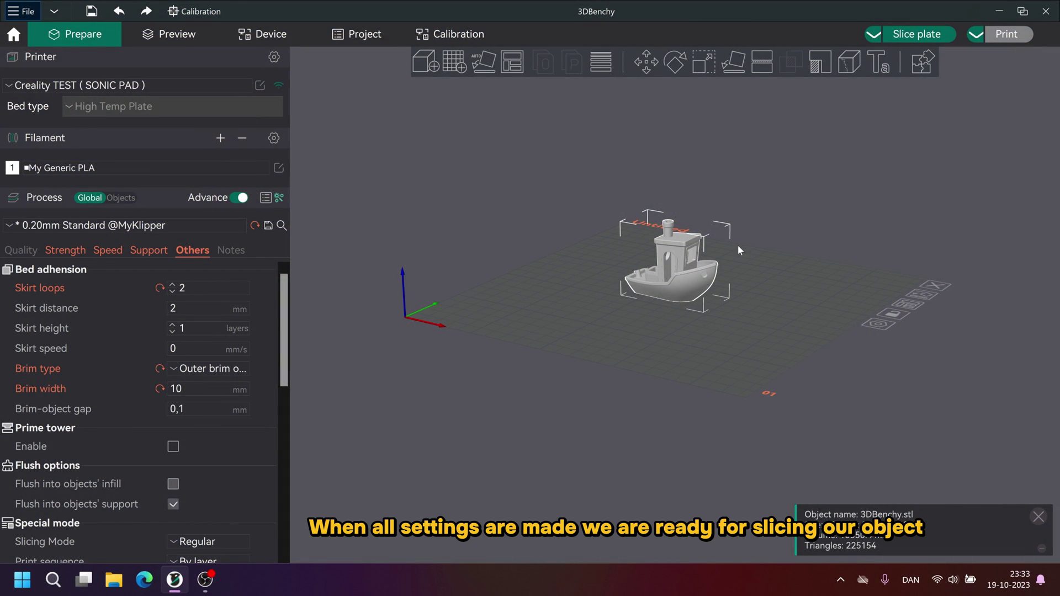
# - Slice the Benchy plate (49m26s, 4.09 m / 12.20 g filament) and orbit the sliced preview
pyautogui.click(905, 37)
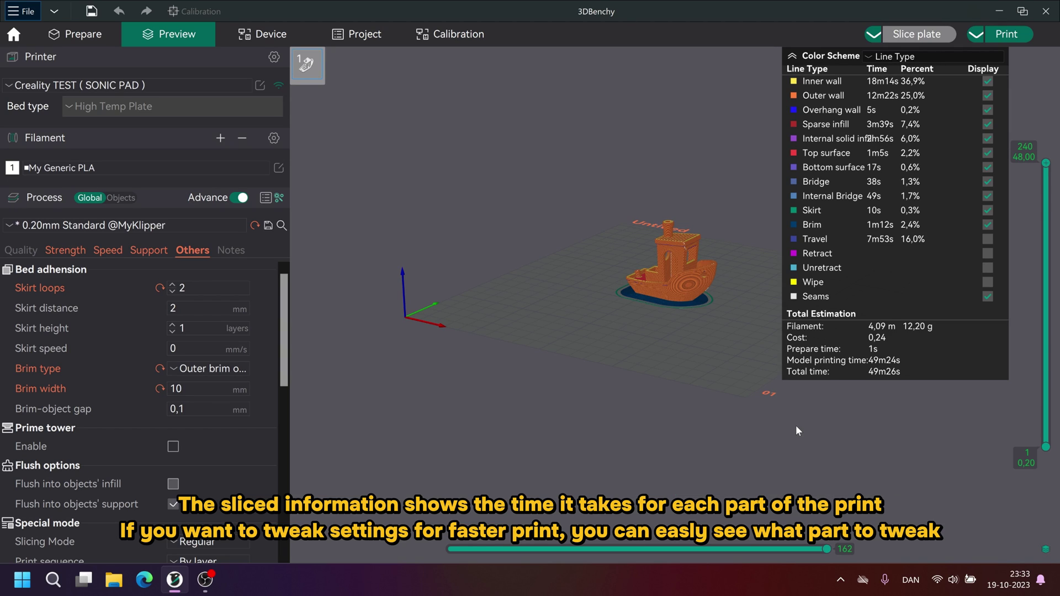
pyautogui.scroll(3, 667, 385)
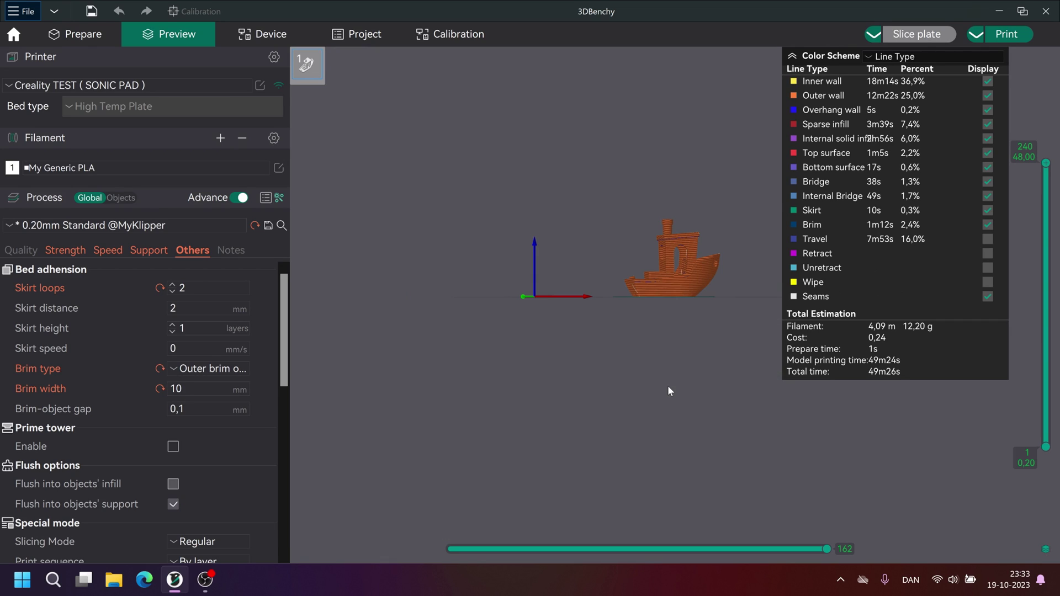
pyautogui.moveTo(667, 386); pyautogui.dragTo(658, 395)
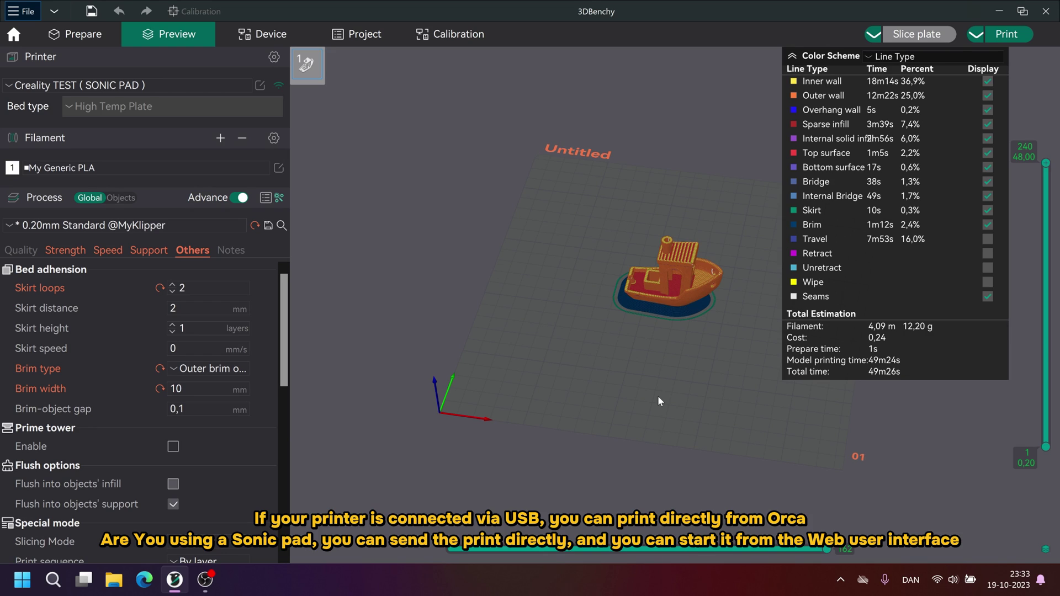
pyautogui.moveTo(660, 401); pyautogui.dragTo(718, 381)
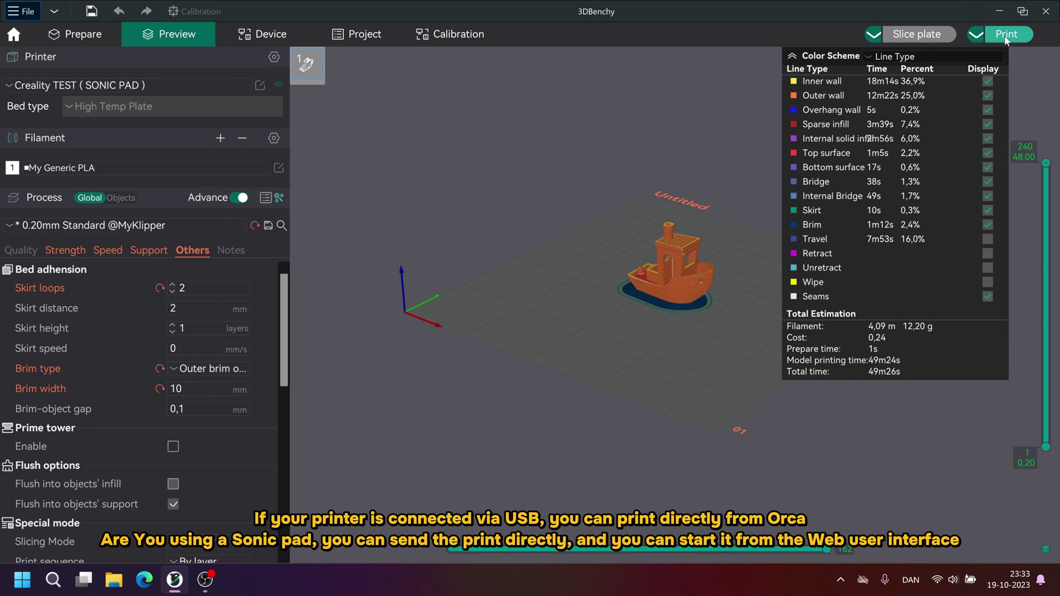
# - Send the sliced G-code to the printer host, selecting the whole 3DBenchy_PLA_49m26s.gcode name
pyautogui.click(1006, 35)
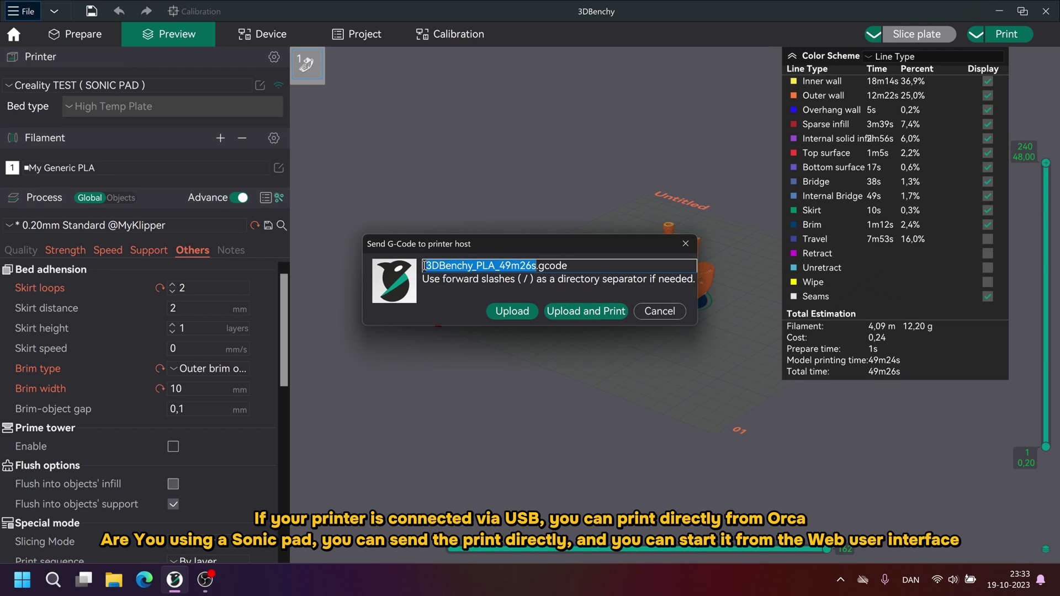
pyautogui.hotkey('ctrl', 'a')
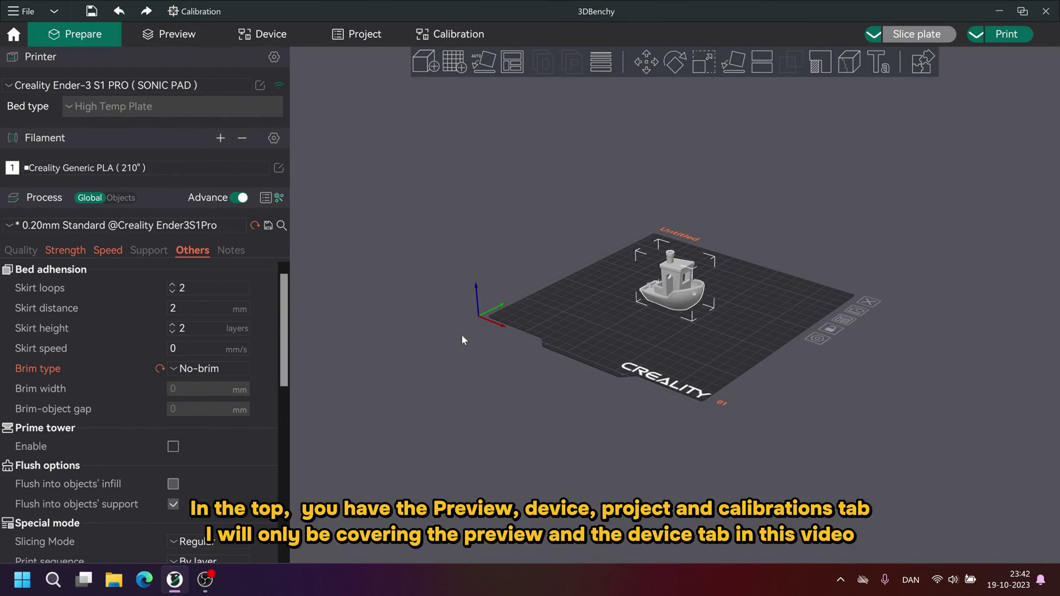
pyautogui.click(177, 38)
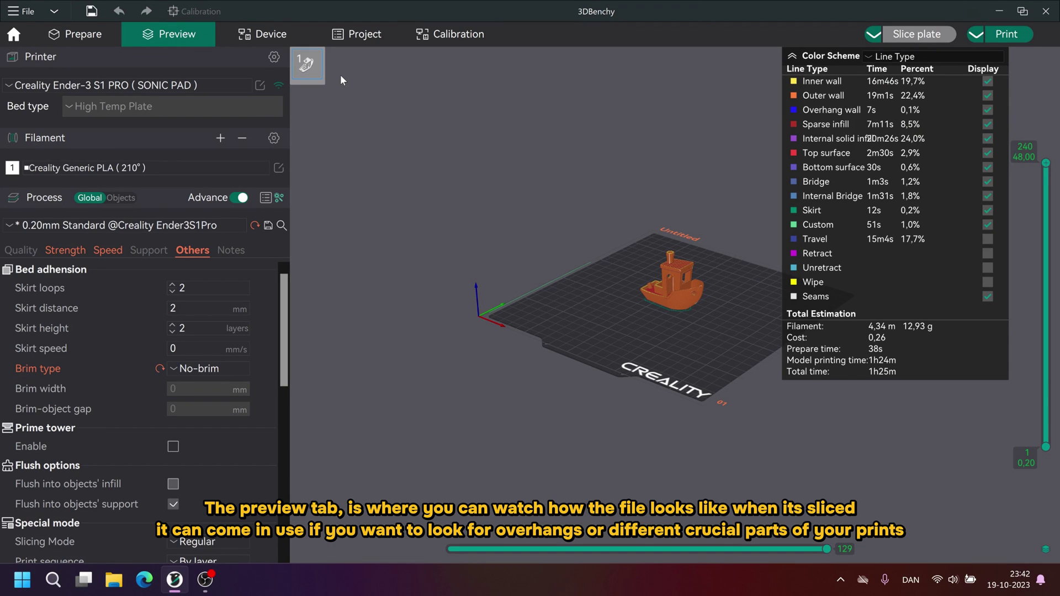
pyautogui.moveTo(674, 339)
pyautogui.mouseDown()
pyautogui.moveTo(681, 313)
pyautogui.moveTo(691, 340)
pyautogui.moveTo(656, 339)
pyautogui.moveTo(683, 338)
pyautogui.mouseUp()
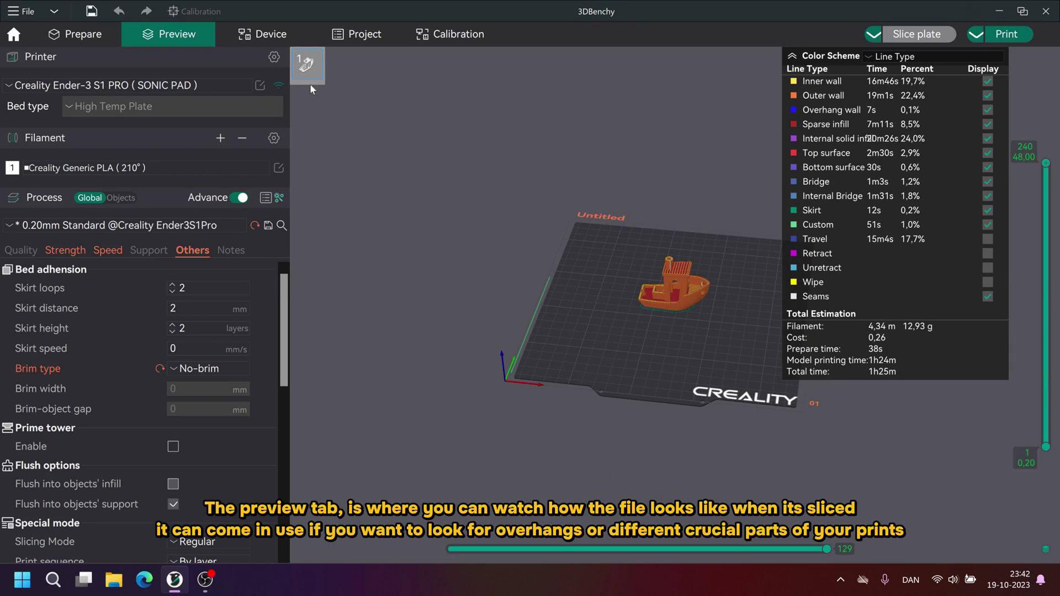
pyautogui.click(83, 33)
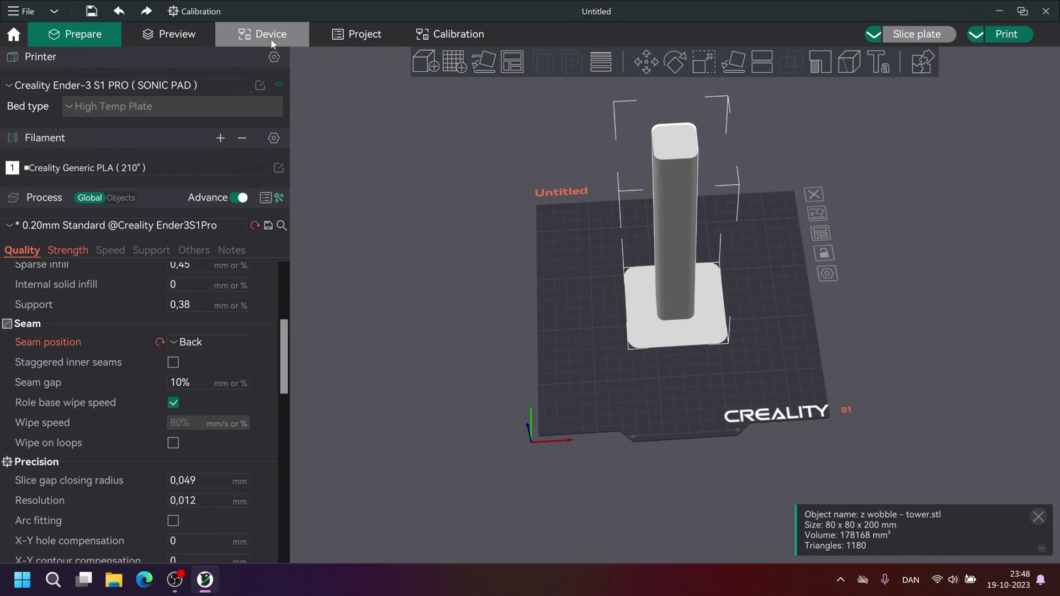
# - Show the printer's Fluidd dashboard in the Device tab and scroll down to the Gcode Preview panel
pyautogui.click(271, 36)
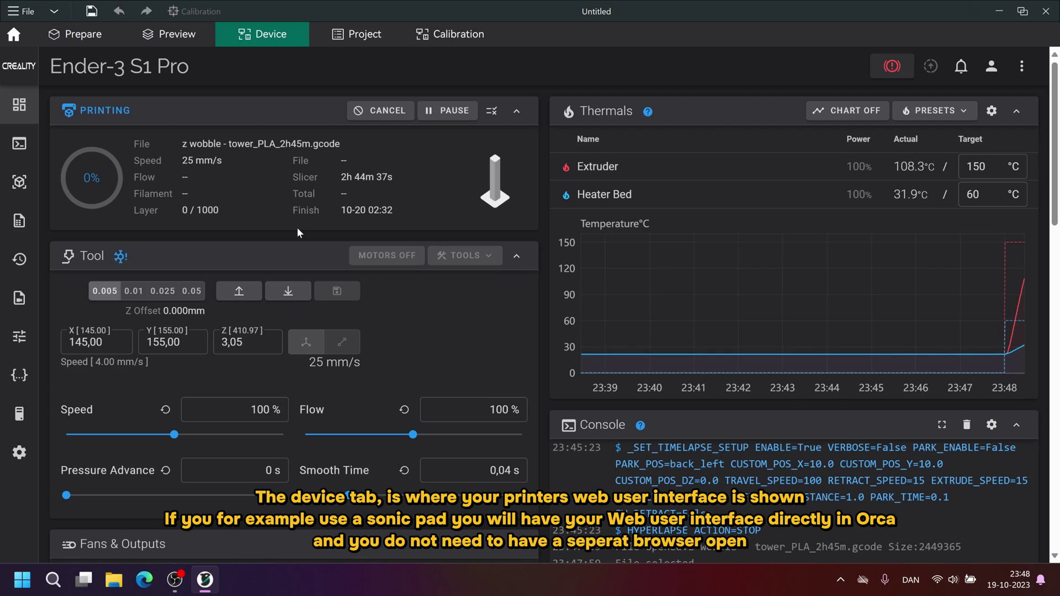
pyautogui.scroll(-3, 298, 232)
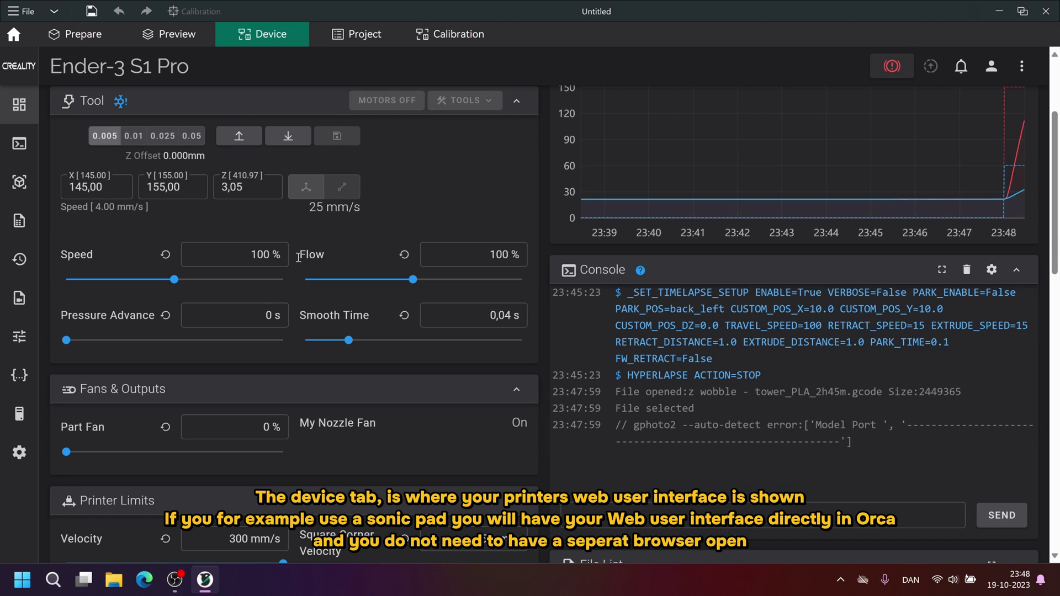
pyautogui.scroll(-3, 406, 230)
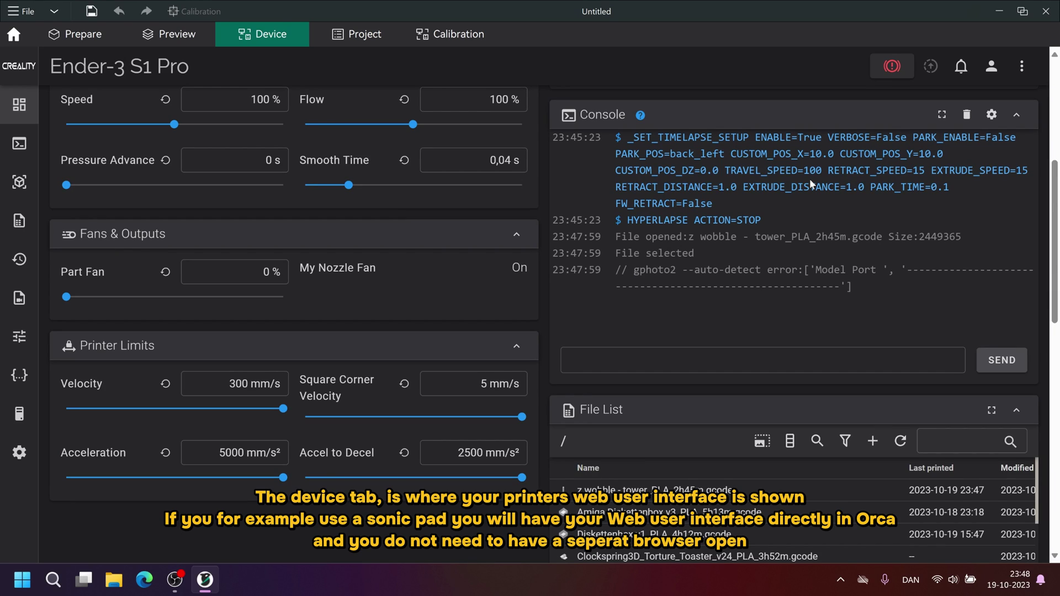
pyautogui.scroll(-2, 449, 284)
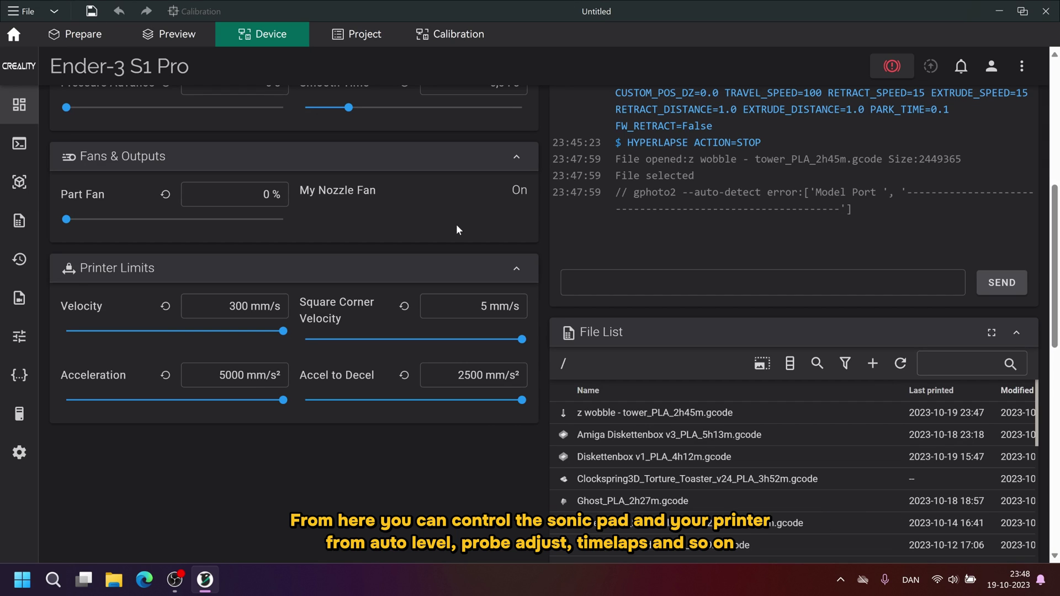
pyautogui.scroll(-3, 456, 229)
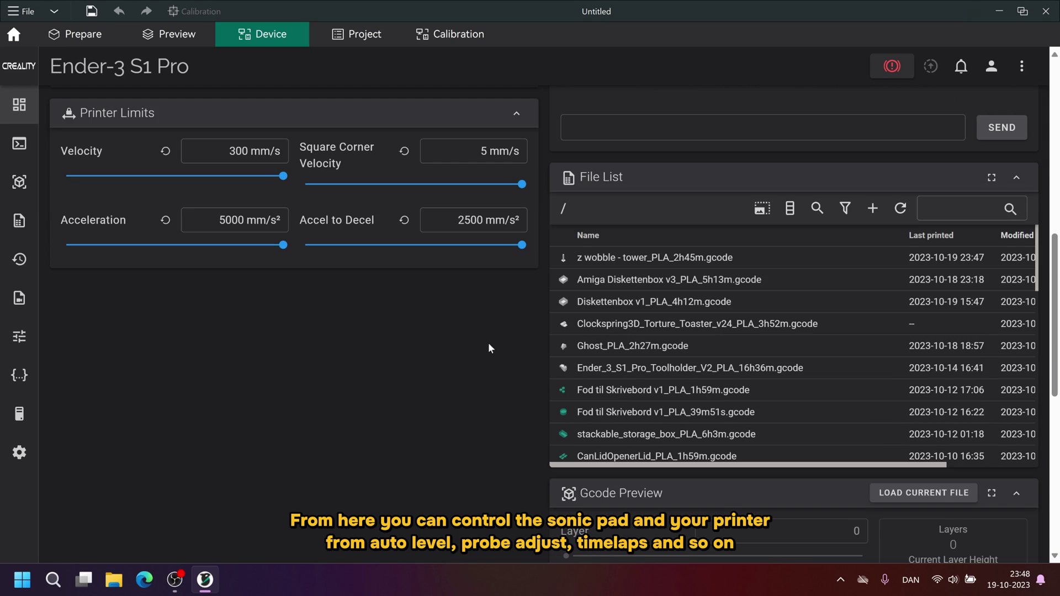
pyautogui.scroll(4, 490, 348)
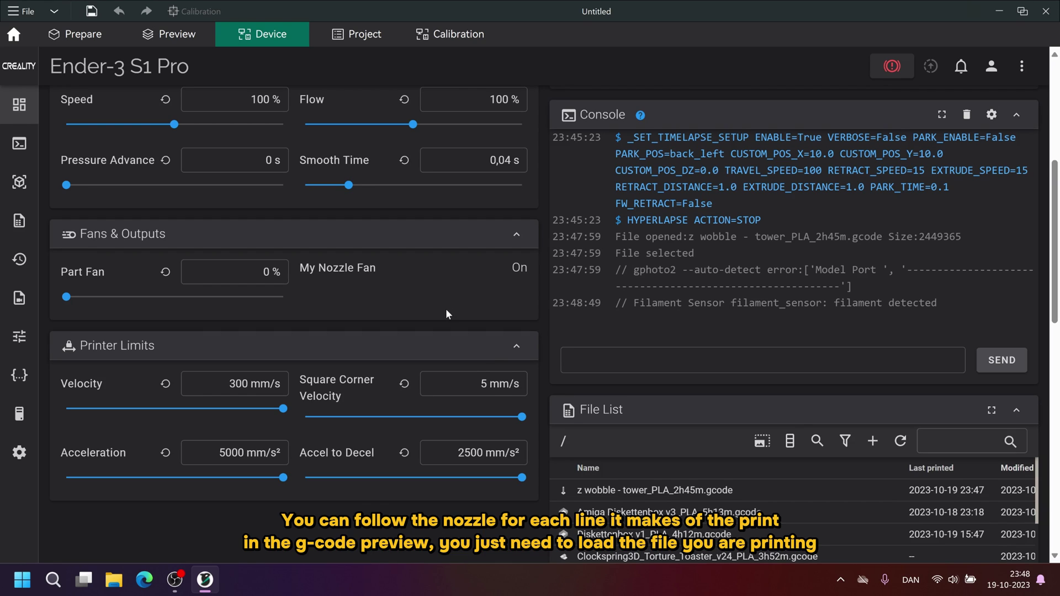
pyautogui.scroll(-5, 446, 309)
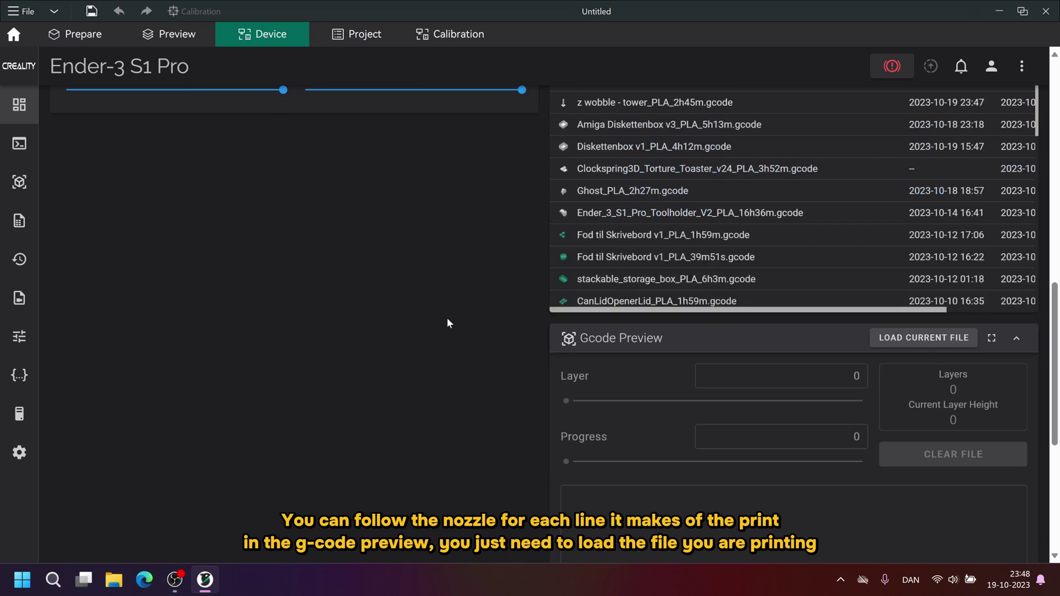
pyautogui.scroll(-5, 446, 317)
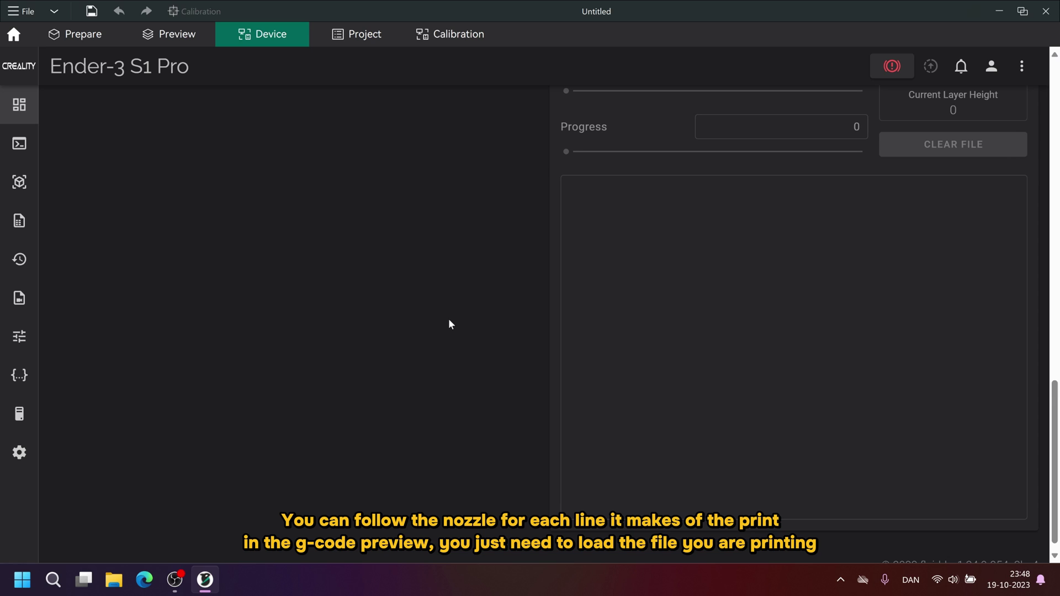
pyautogui.scroll(3, 448, 320)
# - Load the current file z wobble - tower_PLA_2h45m.gcode into the preview, showing 1001 layers
pyautogui.click(895, 186)
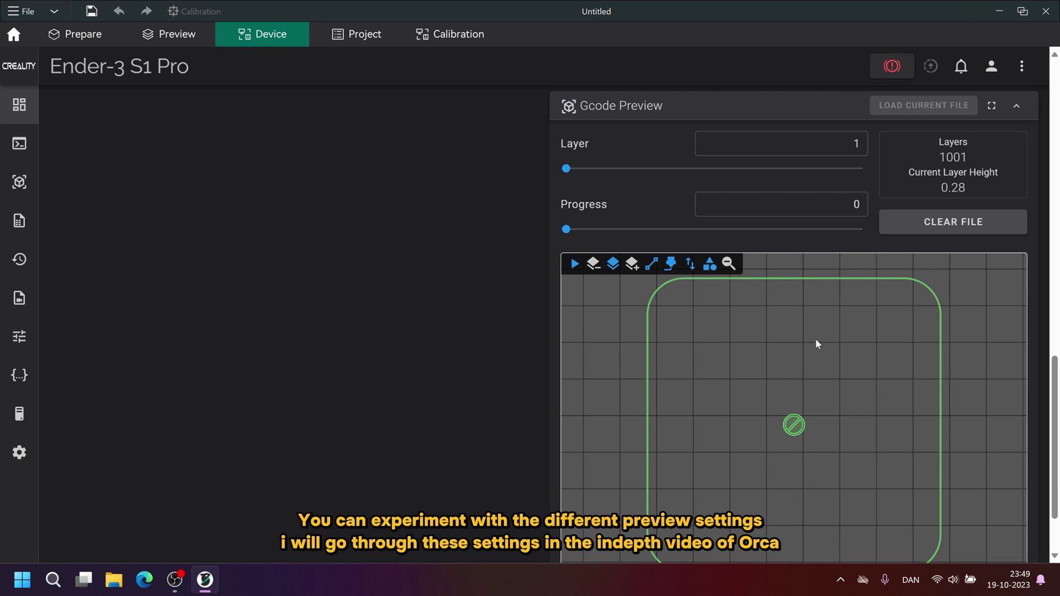
pyautogui.scroll(-2, 772, 376)
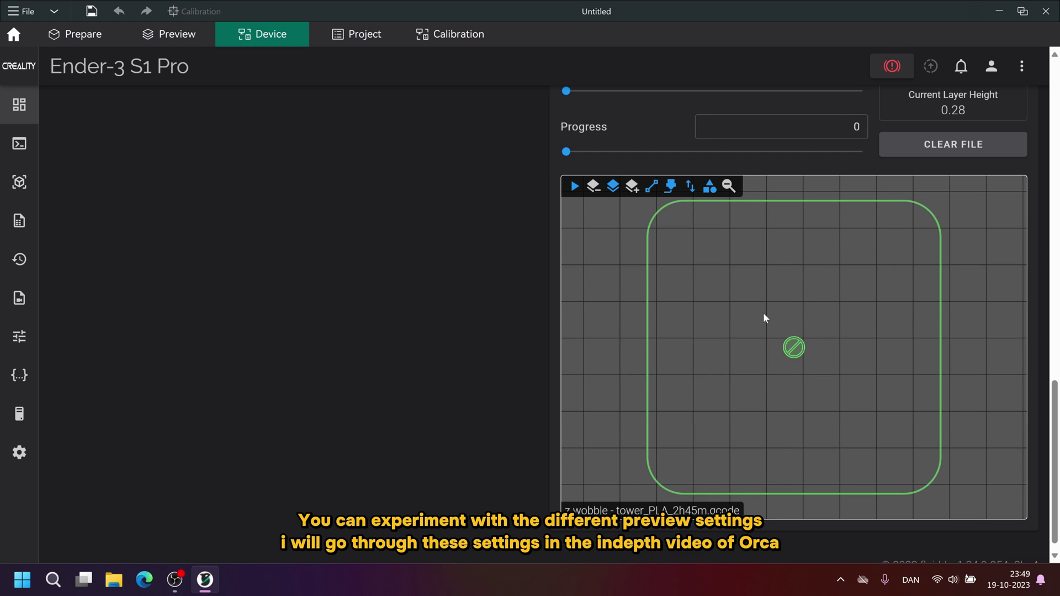
pyautogui.scroll(2, 642, 144)
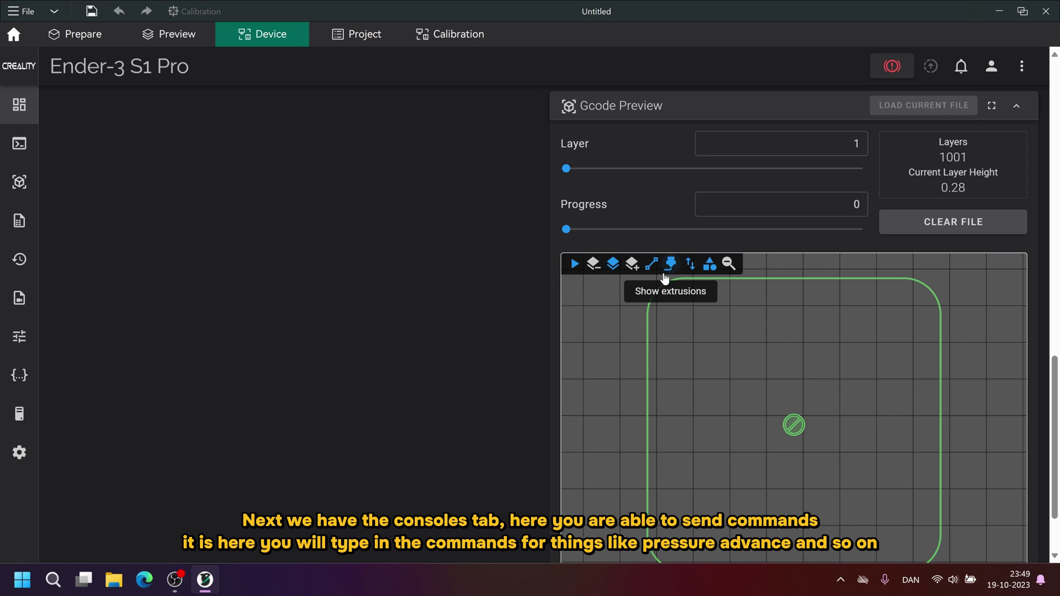
# - View the Fluidd console log, then the full-page G-code preview of the tower file
pyautogui.click(20, 144)
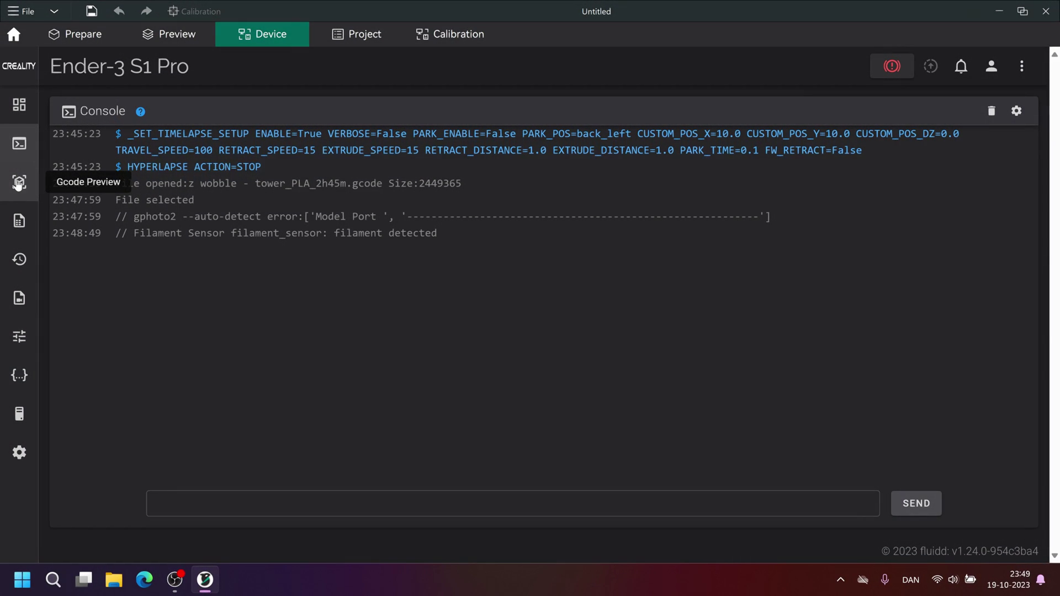
pyautogui.click(18, 183)
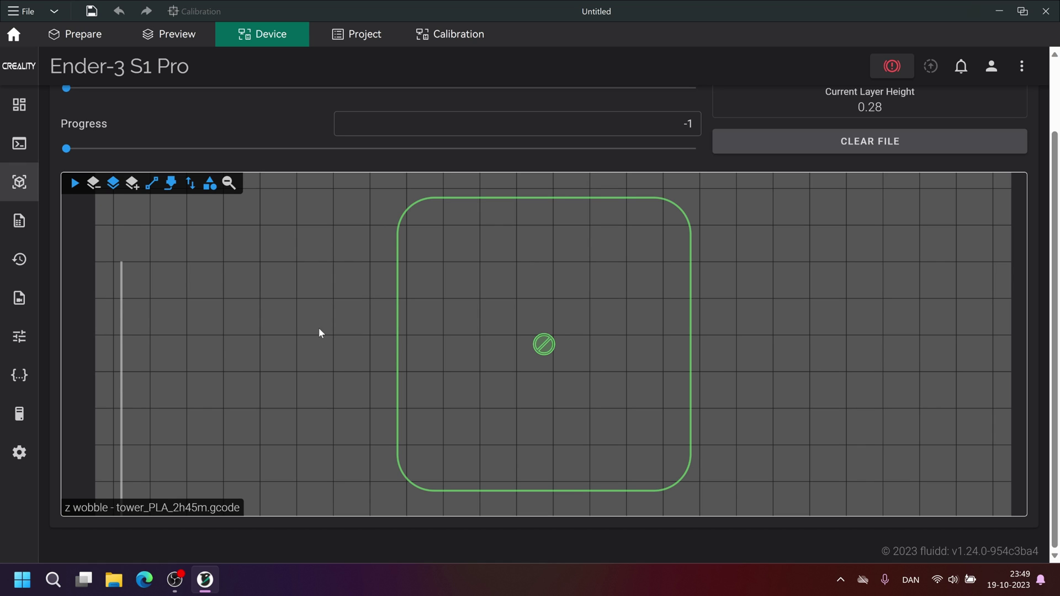
# - Browse the uploaded files and print history, ending on the Timelapse page with two videos
pyautogui.click(18, 221)
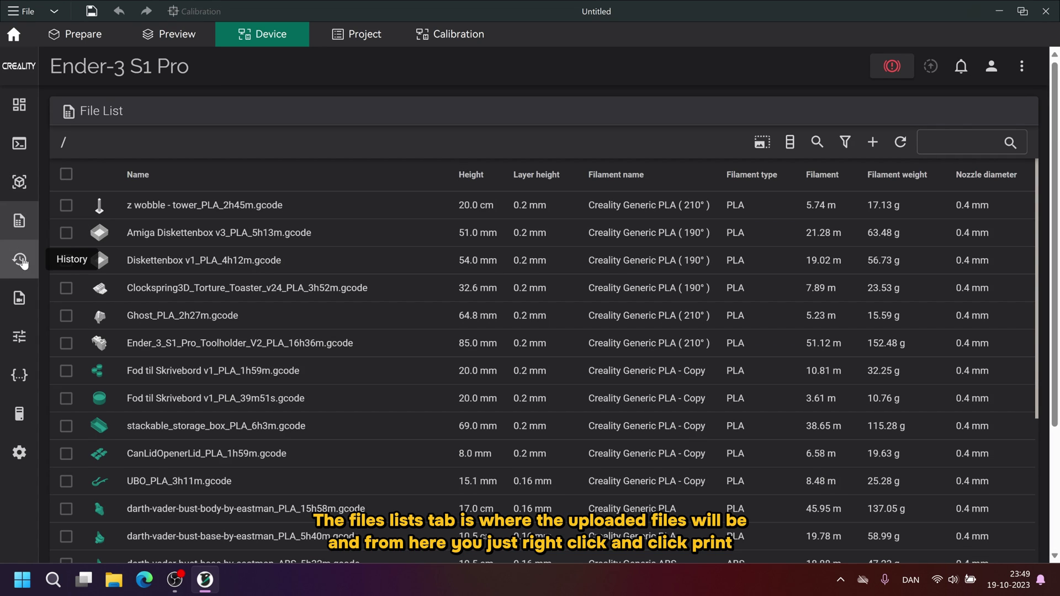
pyautogui.click(20, 261)
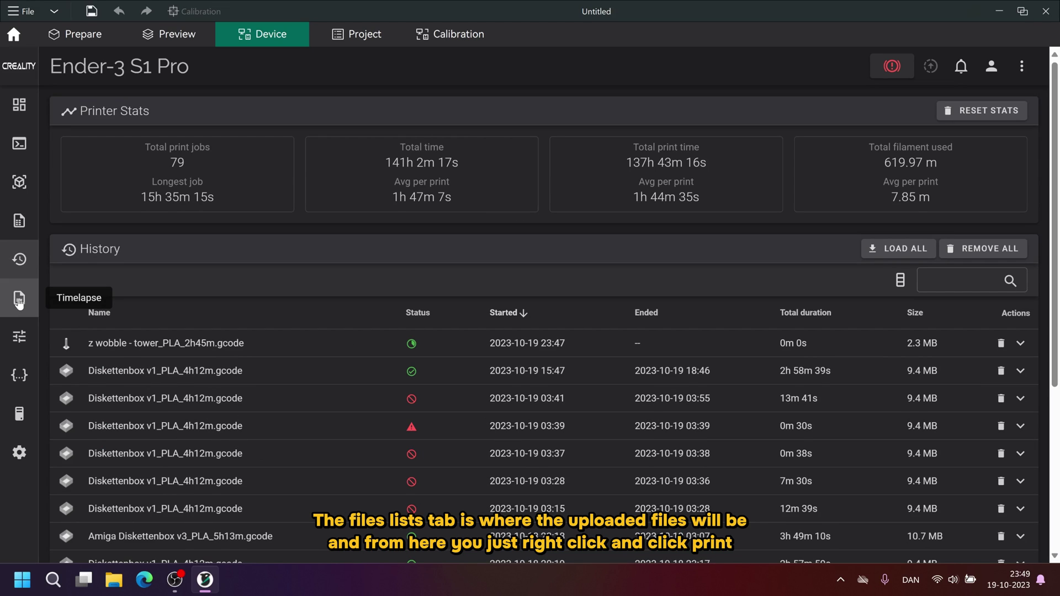
pyautogui.click(20, 299)
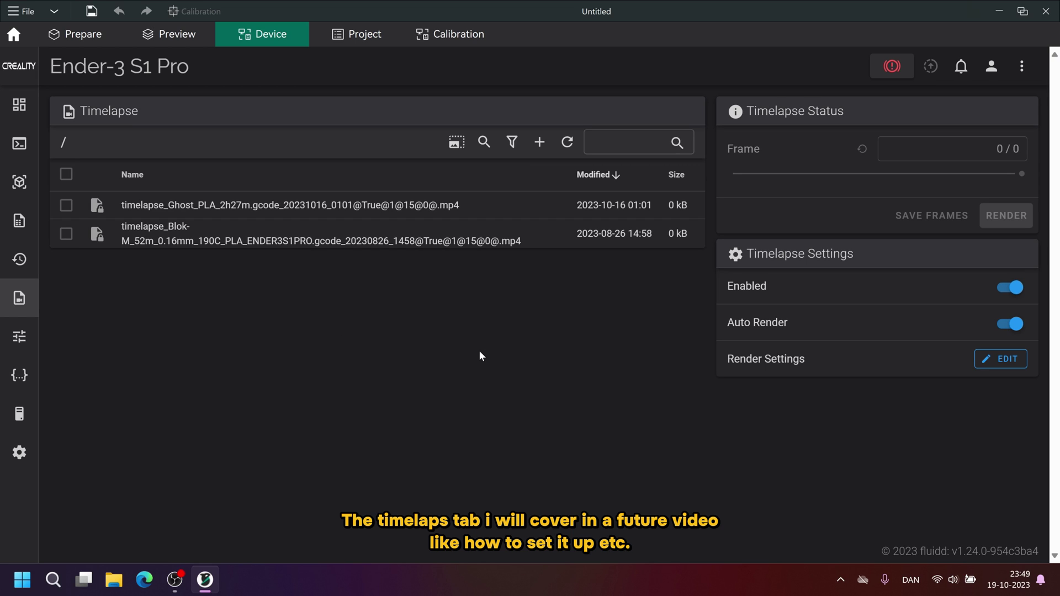
# - On the Tune page, plot the default bed mesh as the probed matrix and zoom out
pyautogui.click(20, 339)
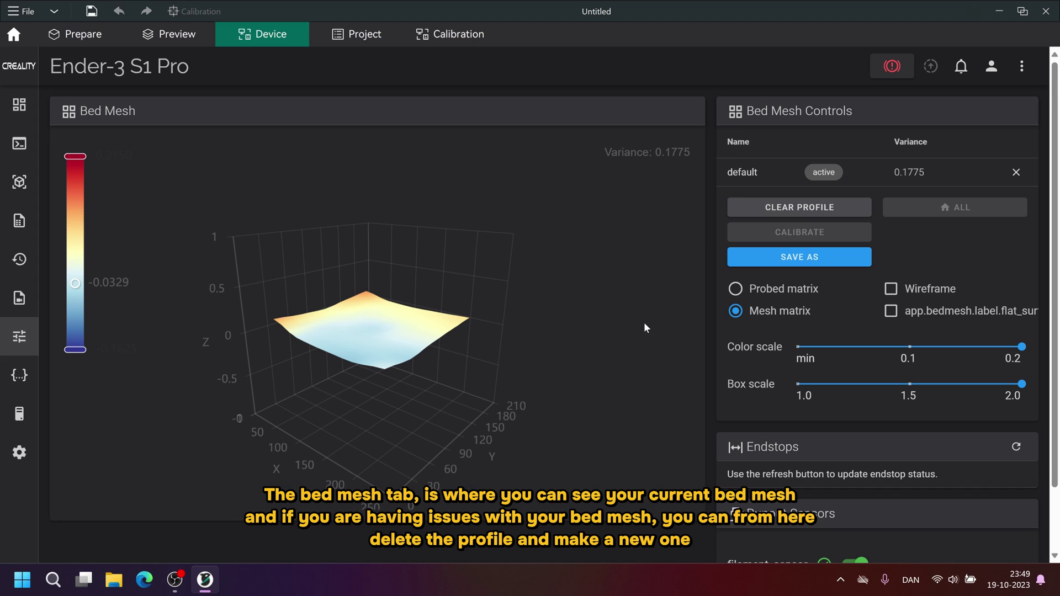
pyautogui.moveTo(644, 323); pyautogui.dragTo(654, 345)
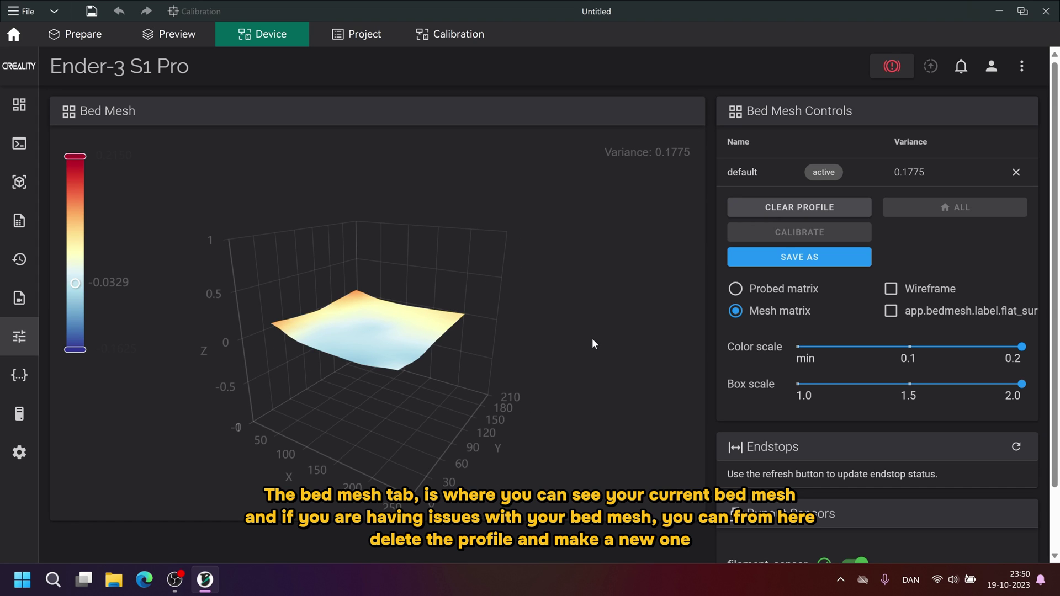
pyautogui.click(736, 290)
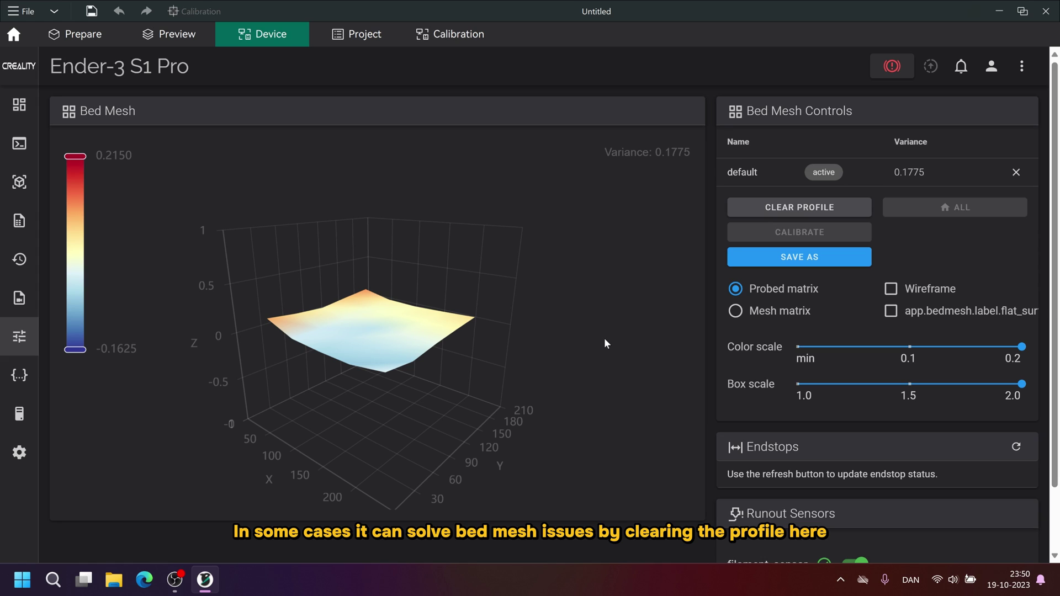
pyautogui.scroll(-5, 614, 330)
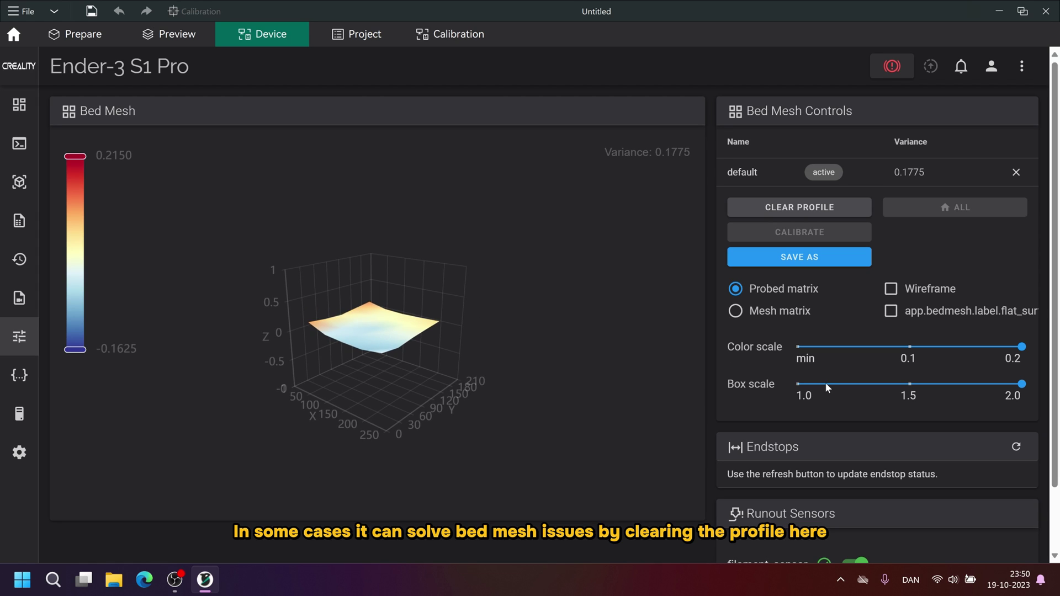
pyautogui.scroll(-1, 826, 387)
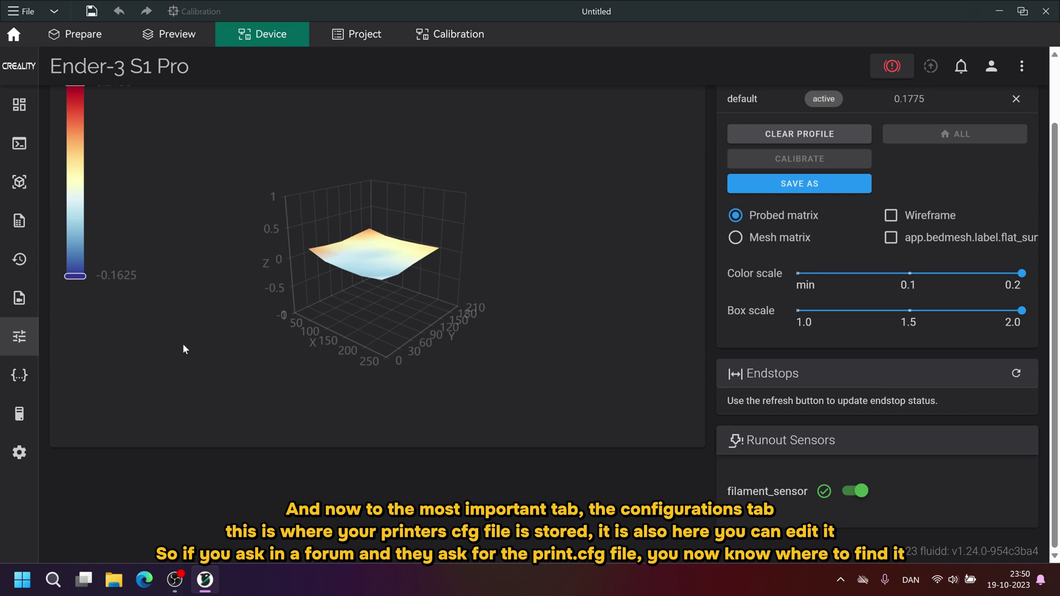
# - Read through printer.cfg from the Configuration files list, then close it
pyautogui.click(20, 375)
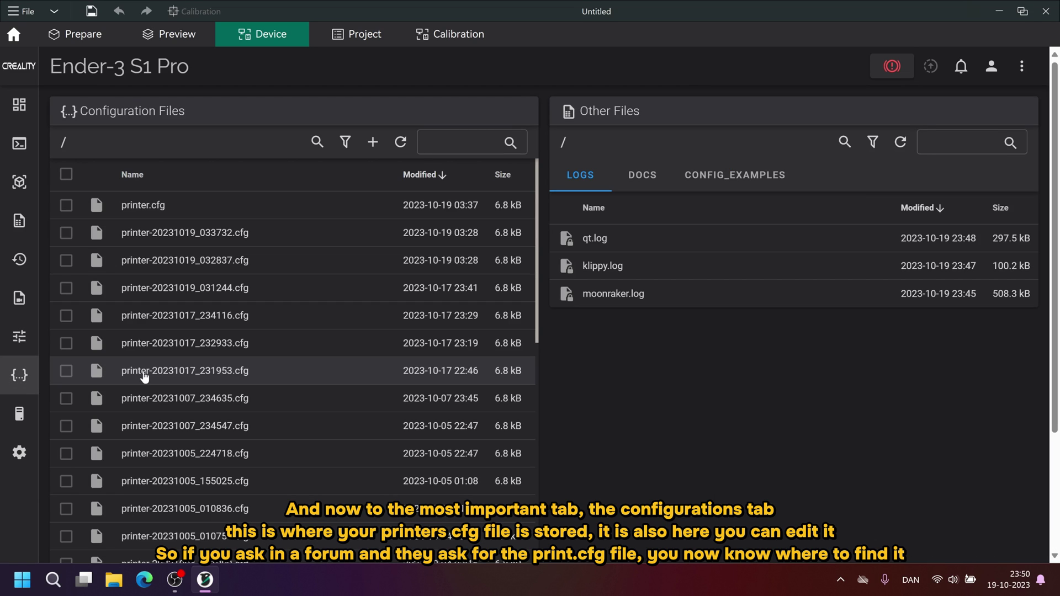
pyautogui.click(143, 205)
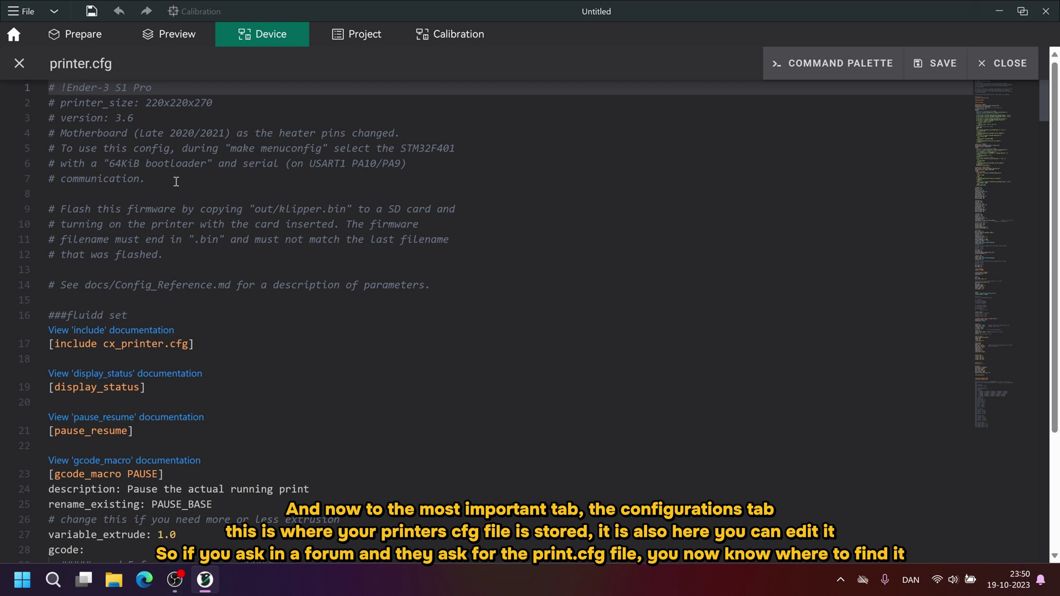
pyautogui.scroll(-5, 176, 181)
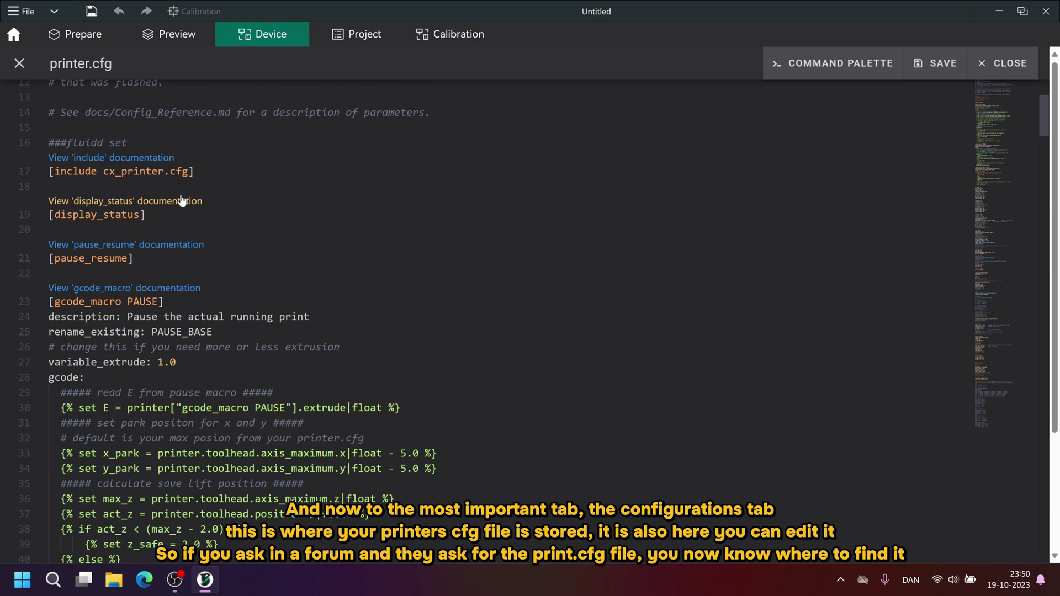
pyautogui.scroll(-2, 181, 201)
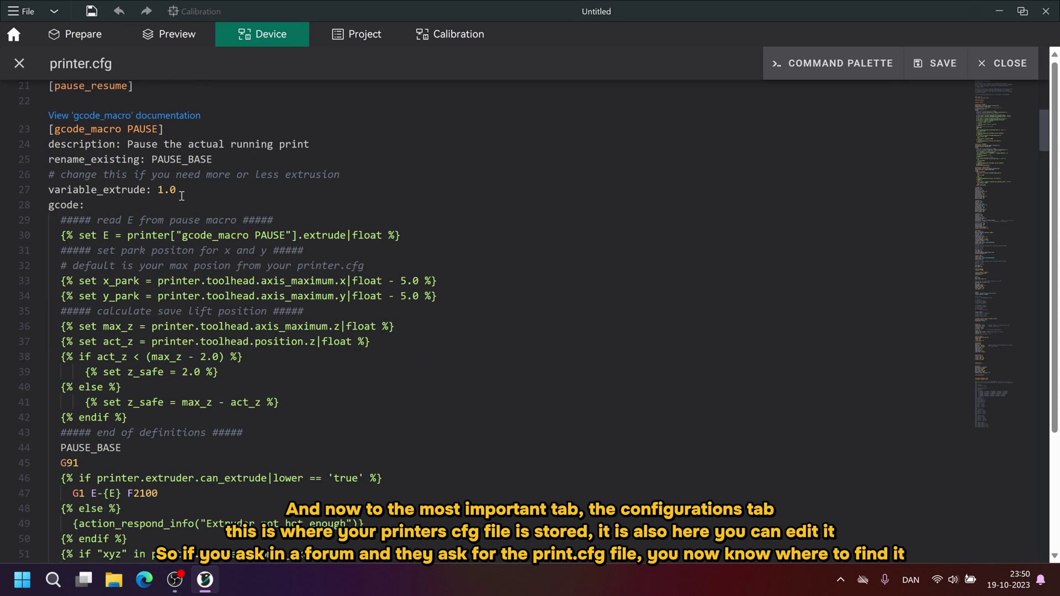
pyautogui.scroll(6, 181, 196)
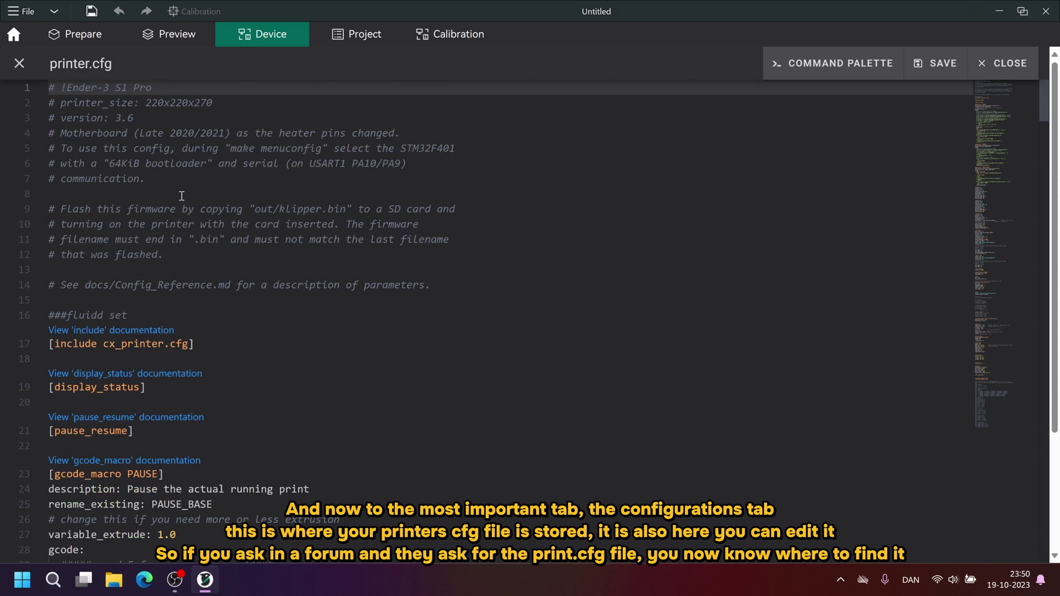
pyautogui.click(1003, 69)
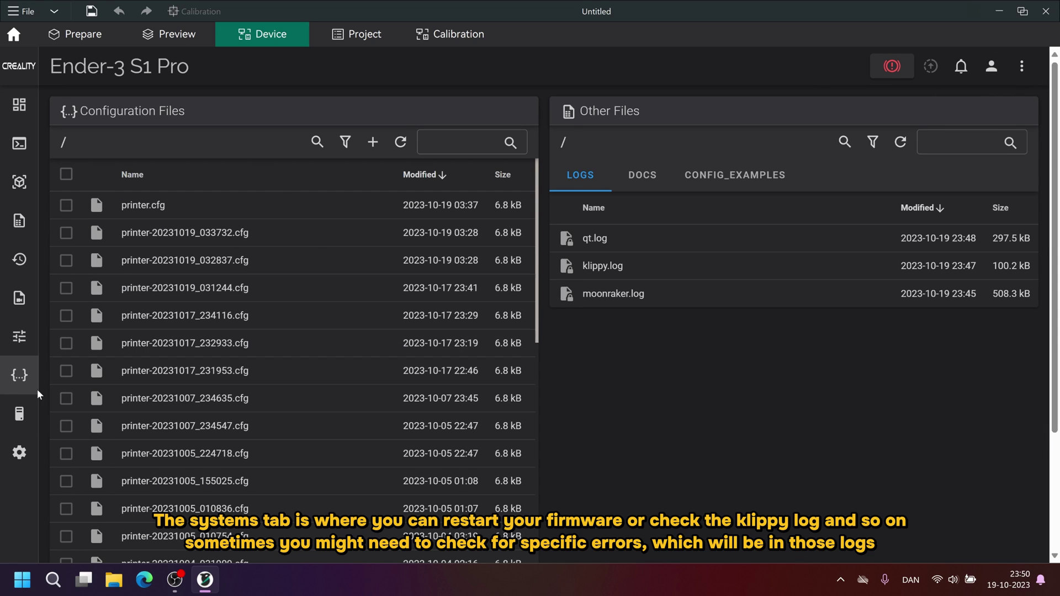
# - Scroll through the printer's System information page, then switch to its Settings
pyautogui.click(18, 421)
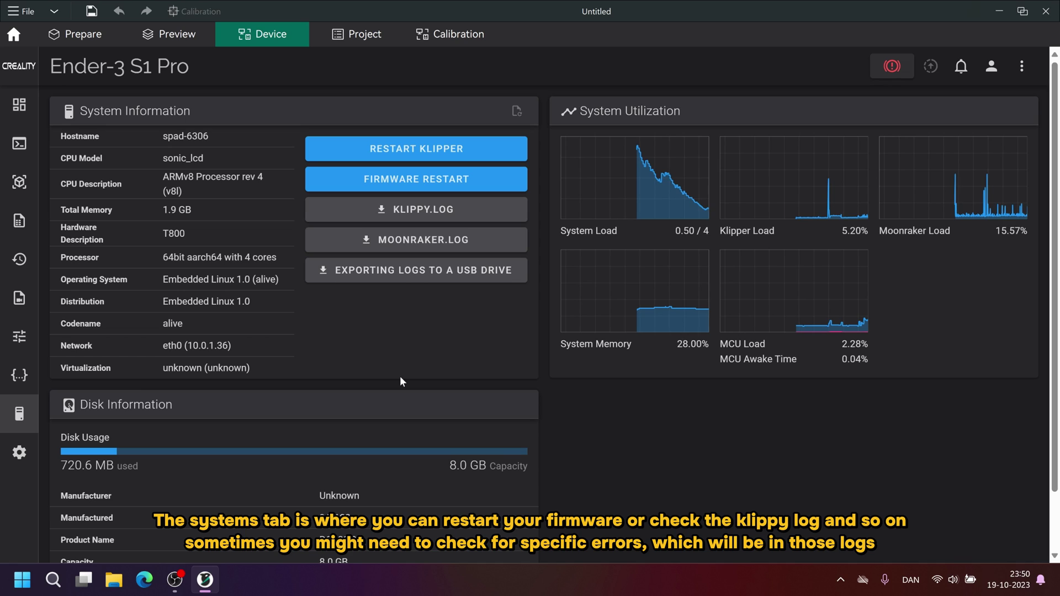
pyautogui.scroll(-1, 402, 382)
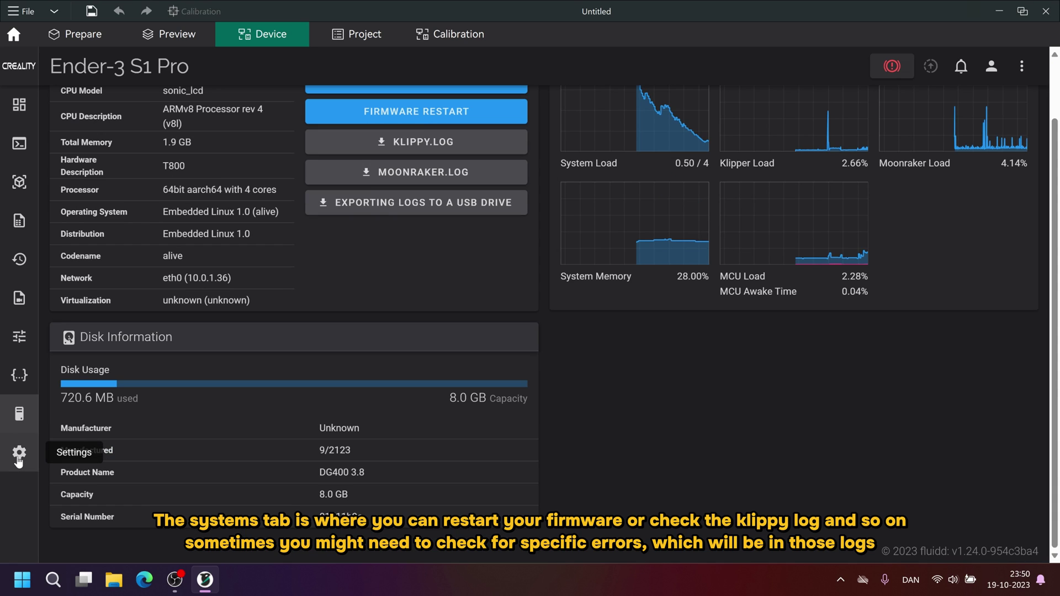
pyautogui.click(19, 454)
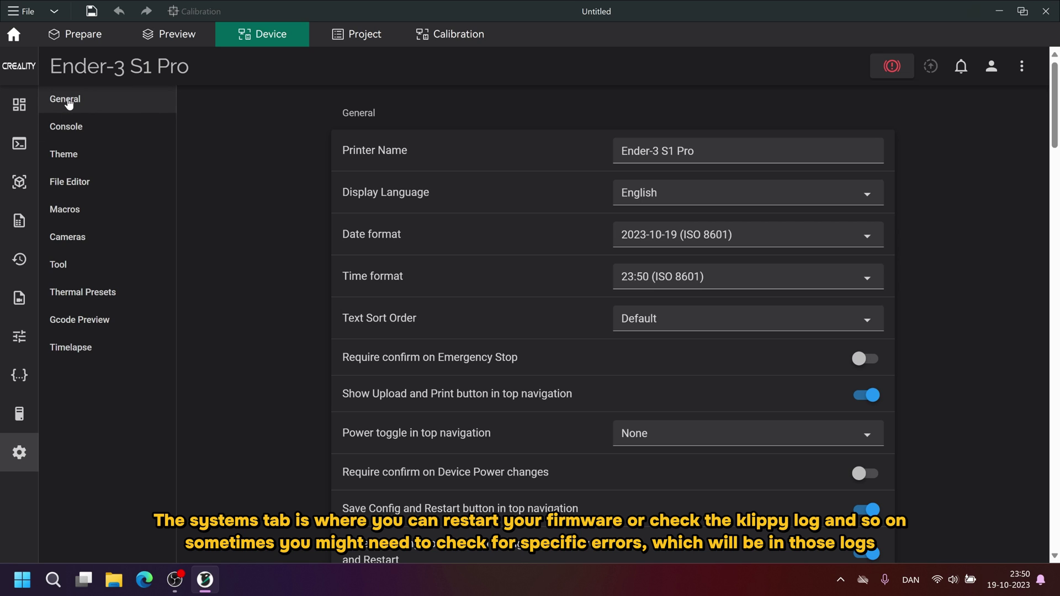
# - Review the General settings and scroll through the full Console settings section
pyautogui.click(68, 102)
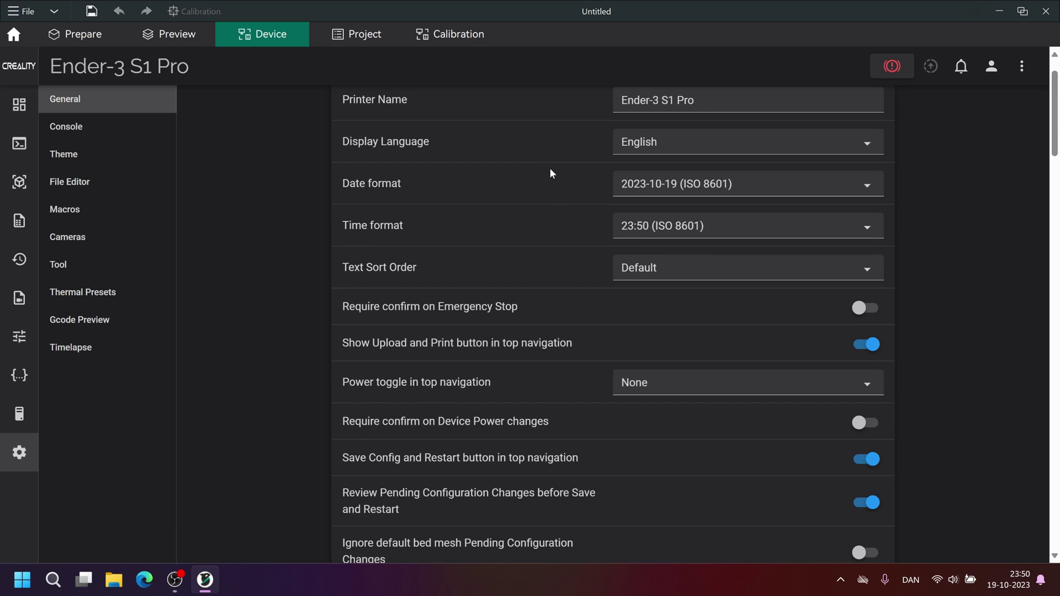
pyautogui.scroll(-2, 554, 199)
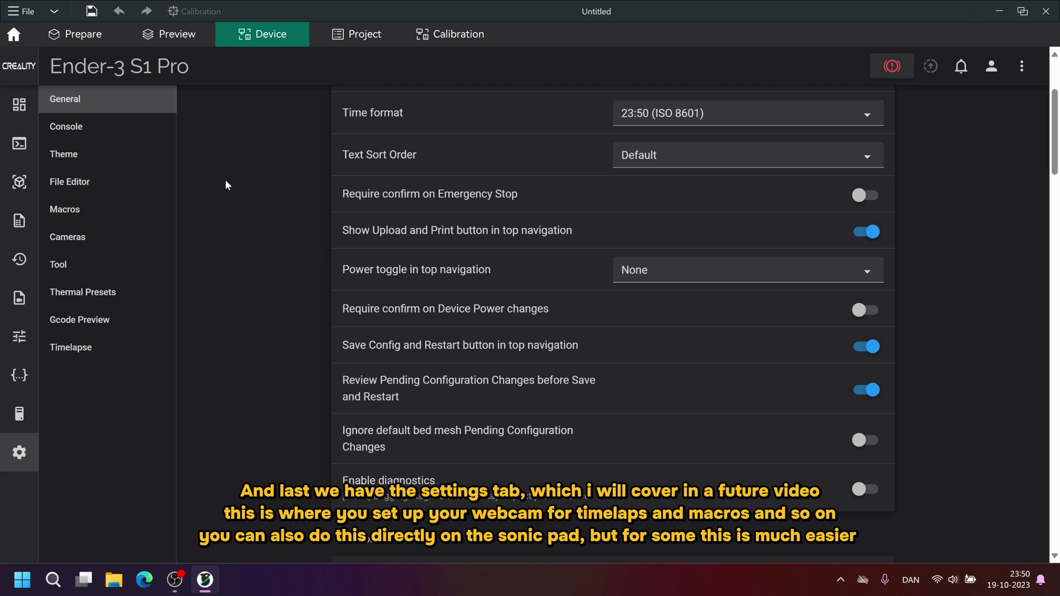
pyautogui.click(59, 133)
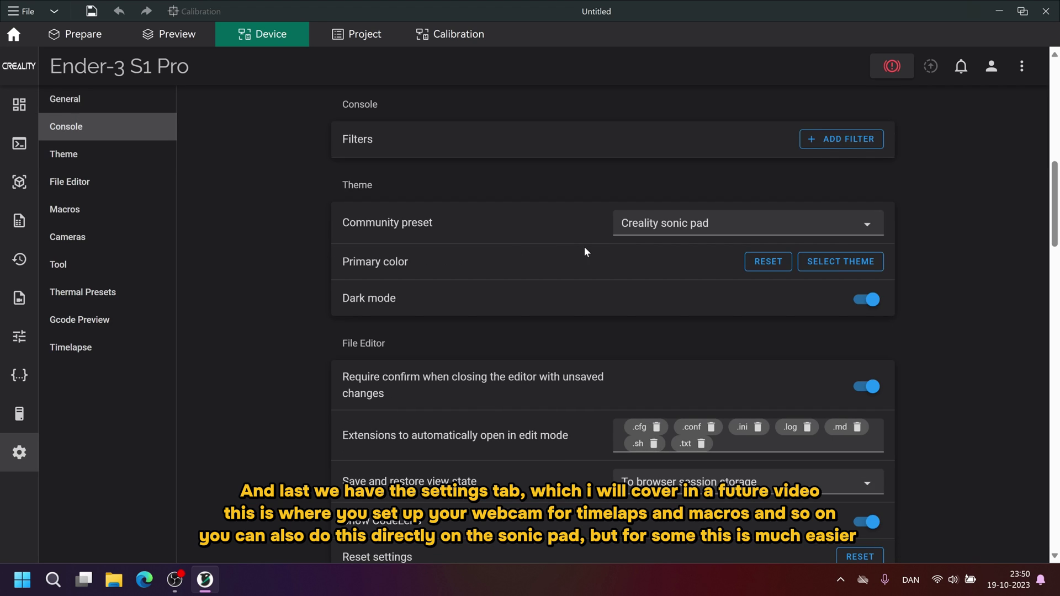
pyautogui.scroll(-3, 587, 252)
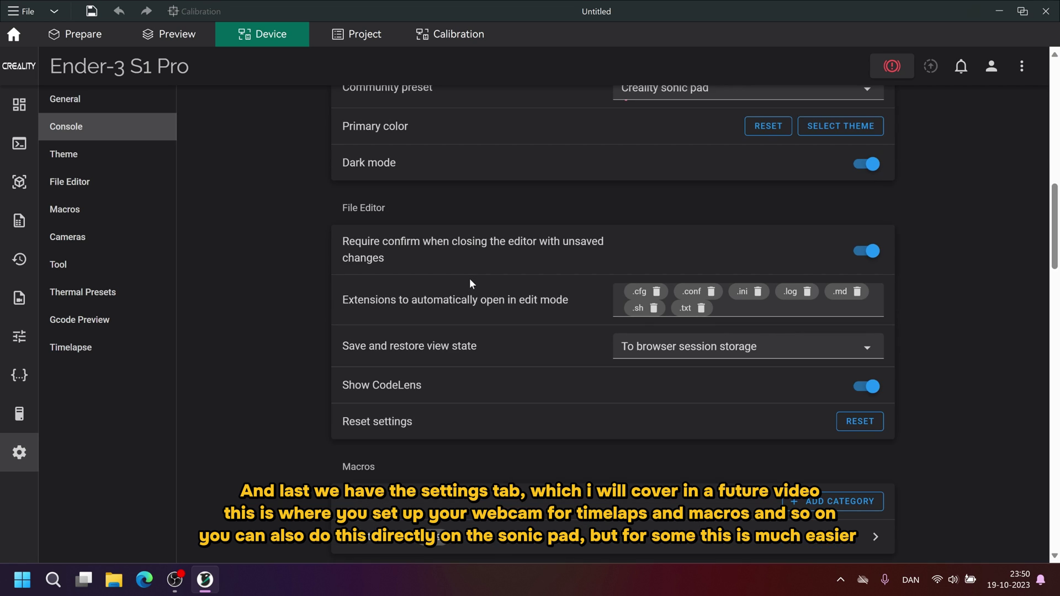
pyautogui.scroll(-1, 471, 284)
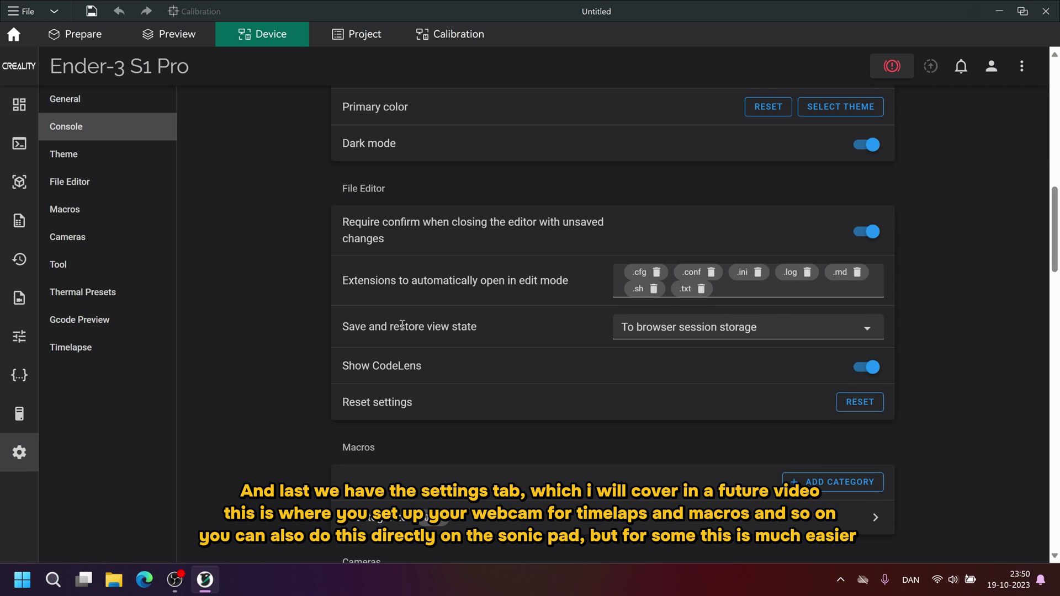
pyautogui.scroll(-4, 402, 324)
pyautogui.scroll(-3, 518, 330)
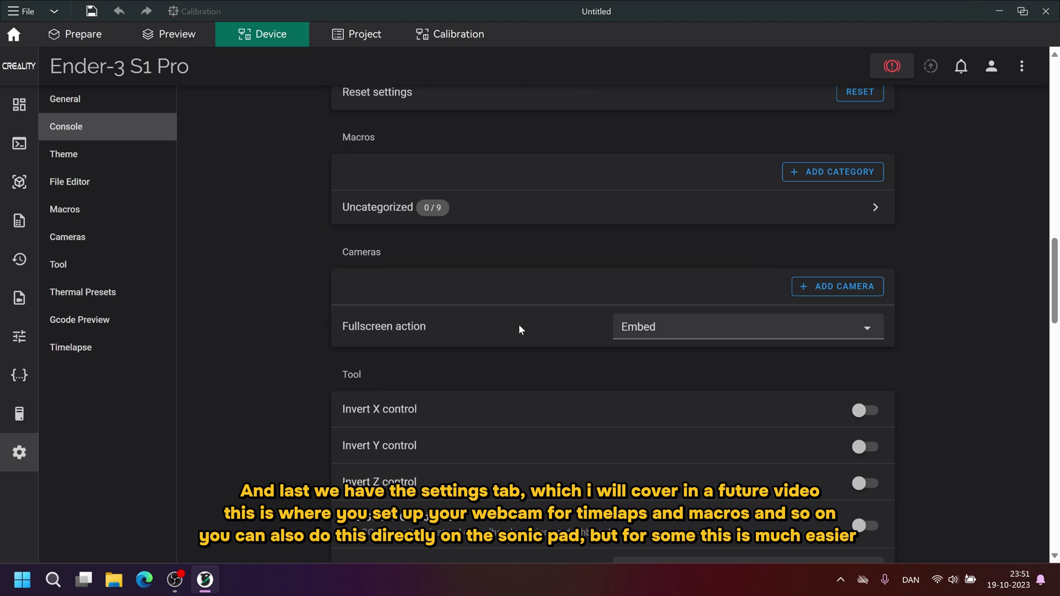
pyautogui.scroll(-2, 516, 308)
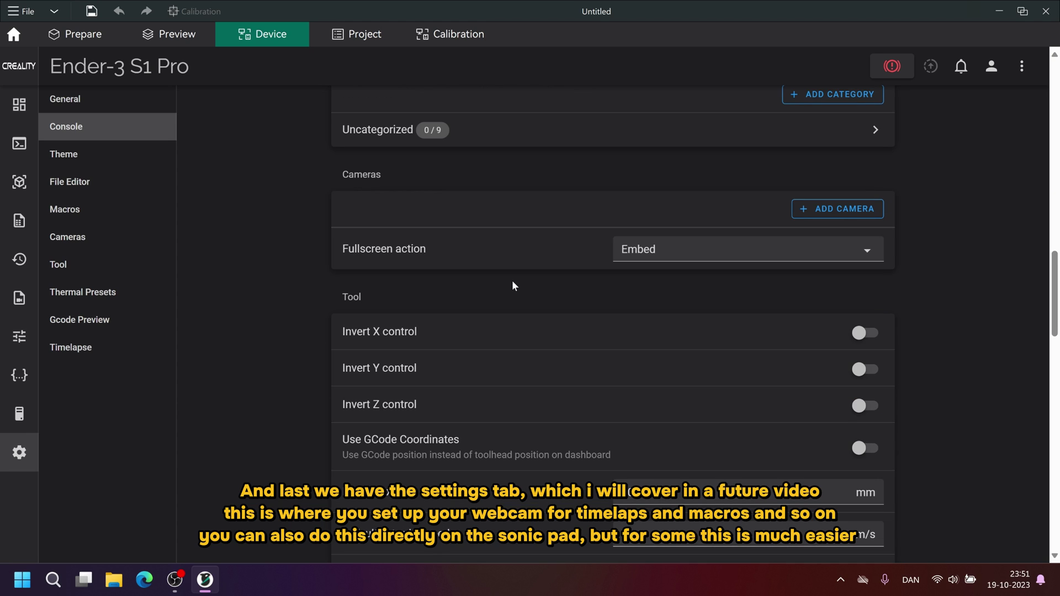
pyautogui.scroll(-3, 513, 286)
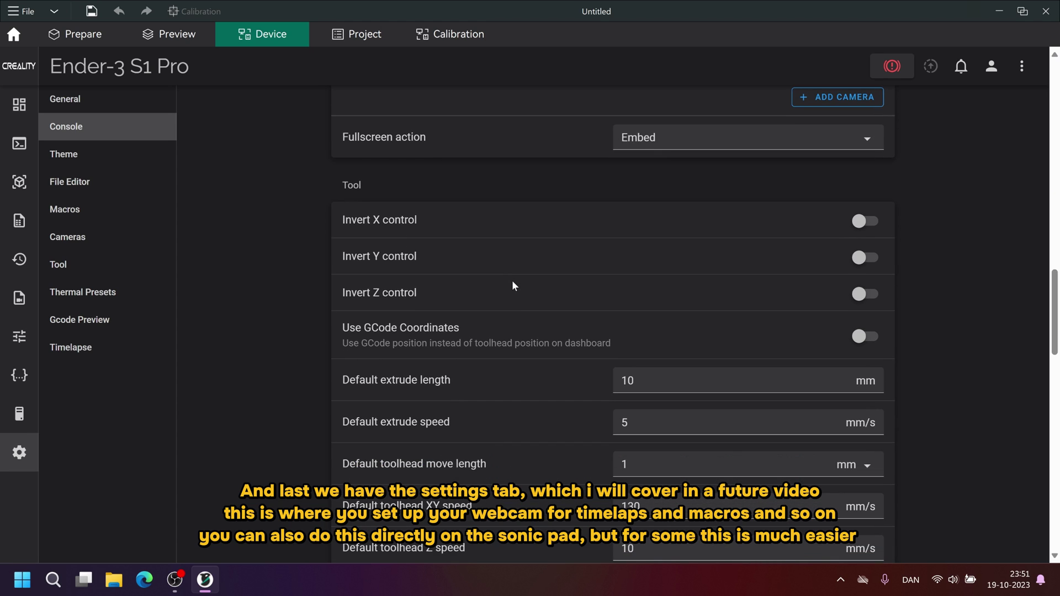
pyautogui.scroll(-1, 513, 286)
# - Step through the Theme, File Editor and Macros settings sections
pyautogui.click(59, 149)
pyautogui.click(66, 181)
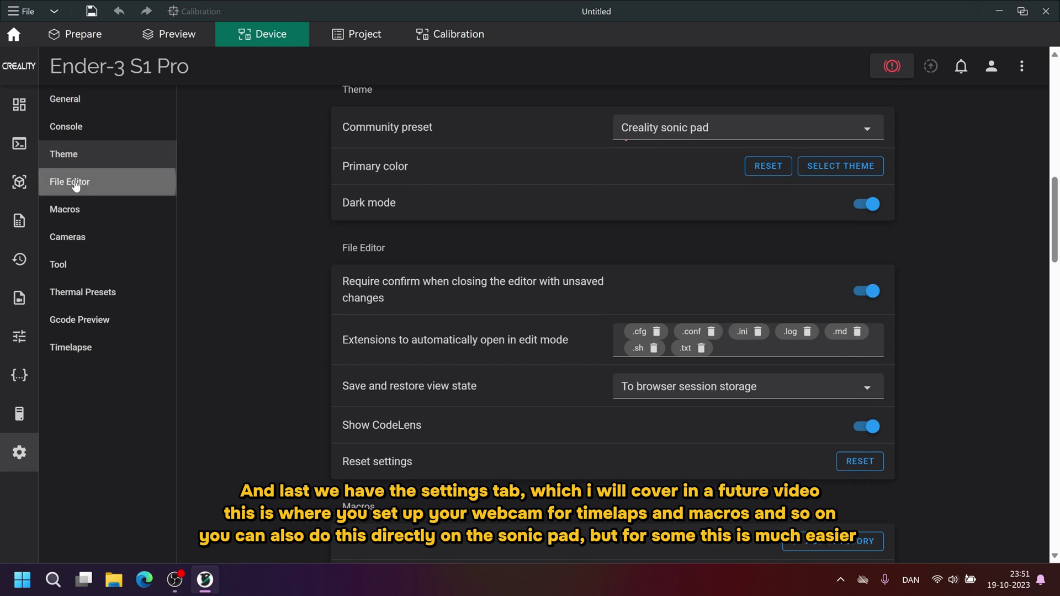
pyautogui.click(63, 213)
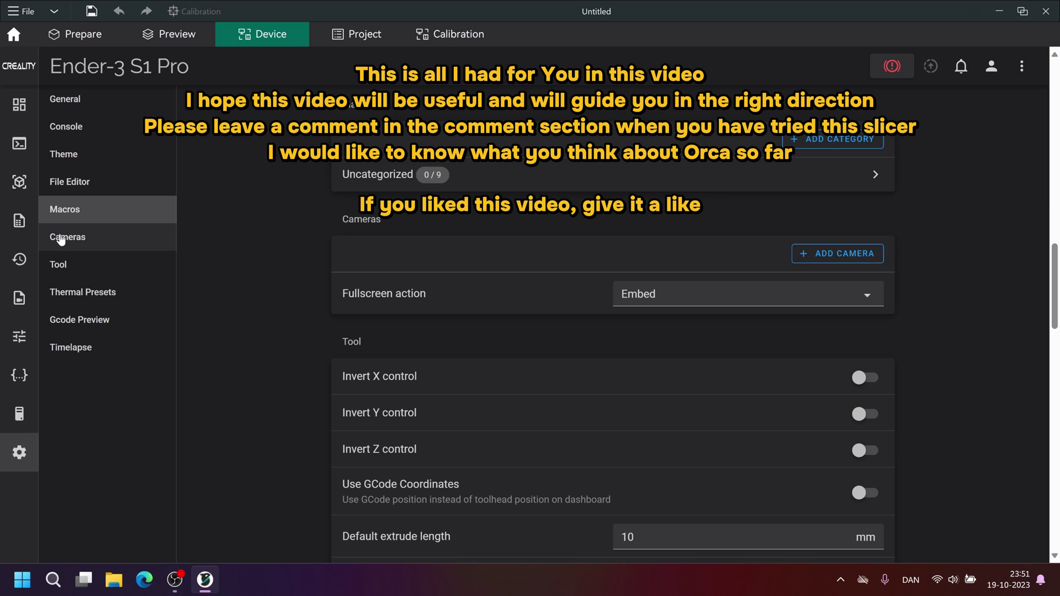
# - Check the Cameras settings, keeping Embed as fullscreen action, then move through Tool to Thermal Presets
pyautogui.click(61, 238)
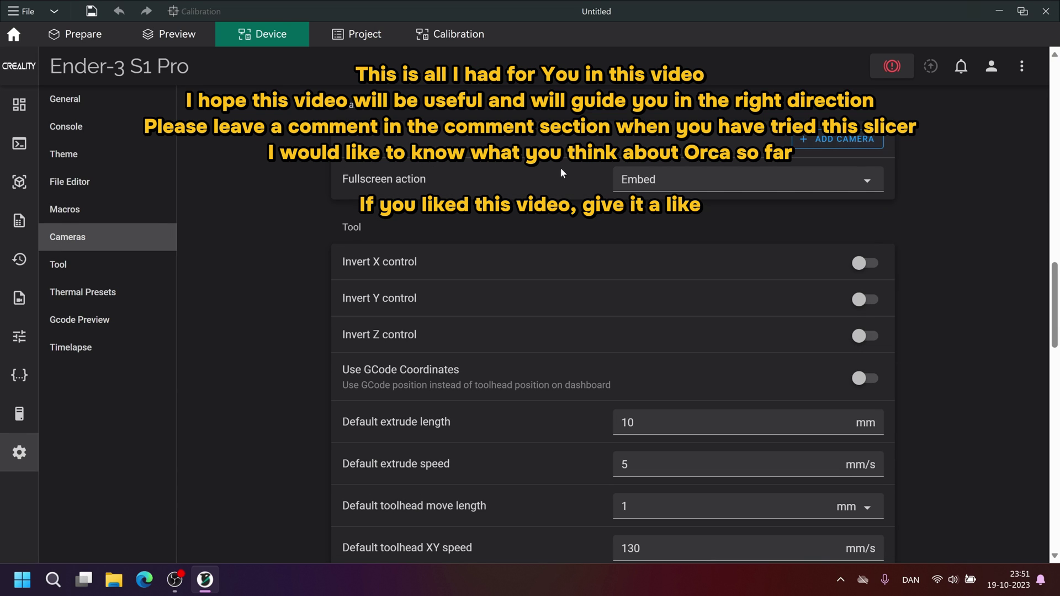
pyautogui.click(678, 180)
pyautogui.click(839, 186)
pyautogui.click(58, 276)
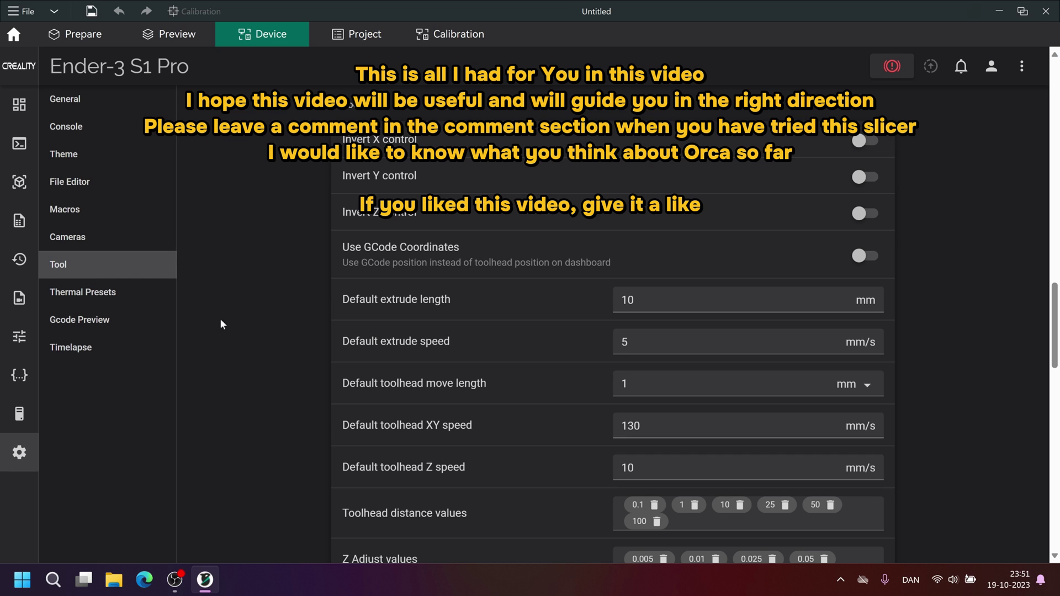
pyautogui.click(100, 293)
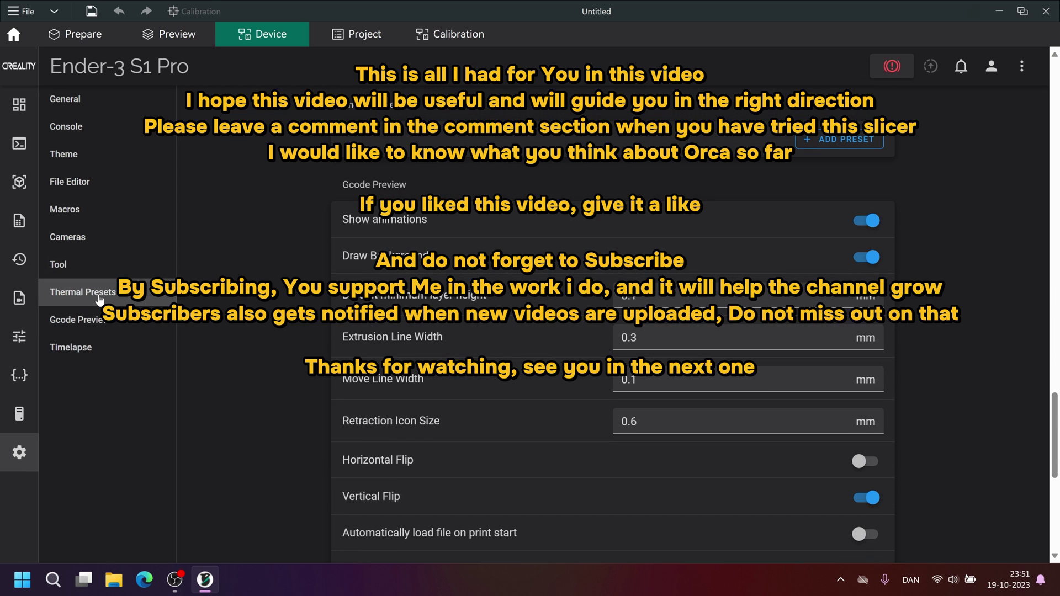